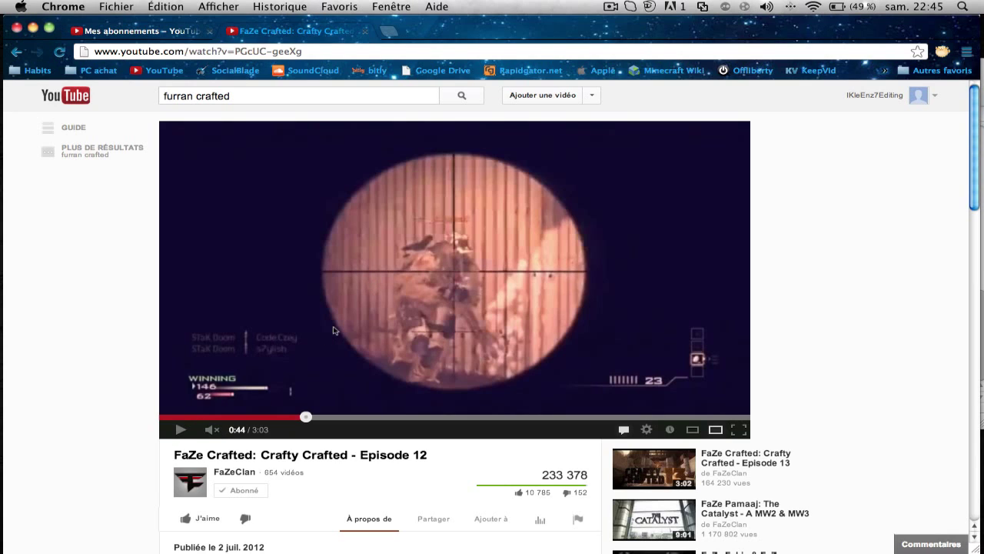
# Step: Play a short part of the FaZe Crafted: Crafty Crafted - Episode 12 video and pause it
pyautogui.click(424, 277)
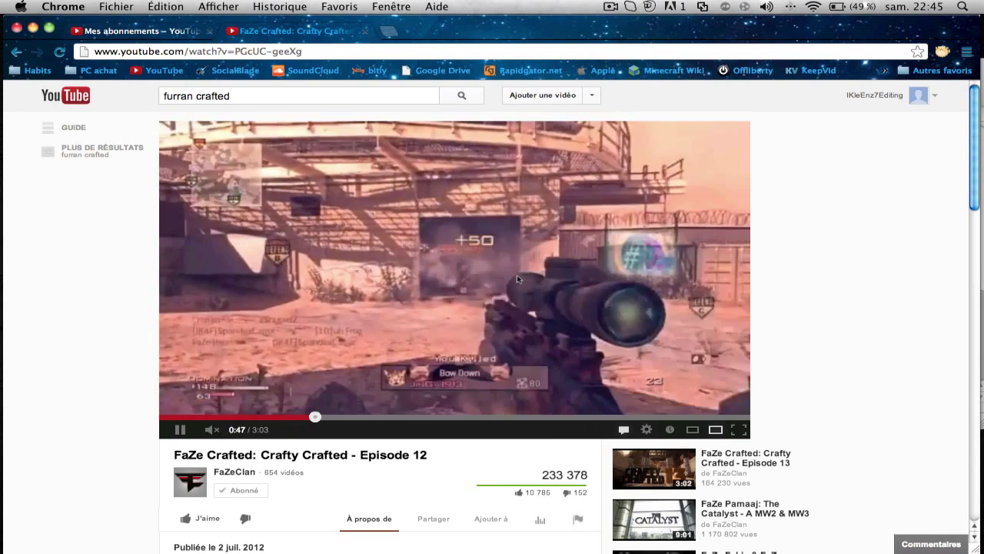
pyautogui.click(480, 293)
# Step: Open the signed-in channel's activity feed from the subscriptions page and look through its latest uploads
pyautogui.click(177, 30)
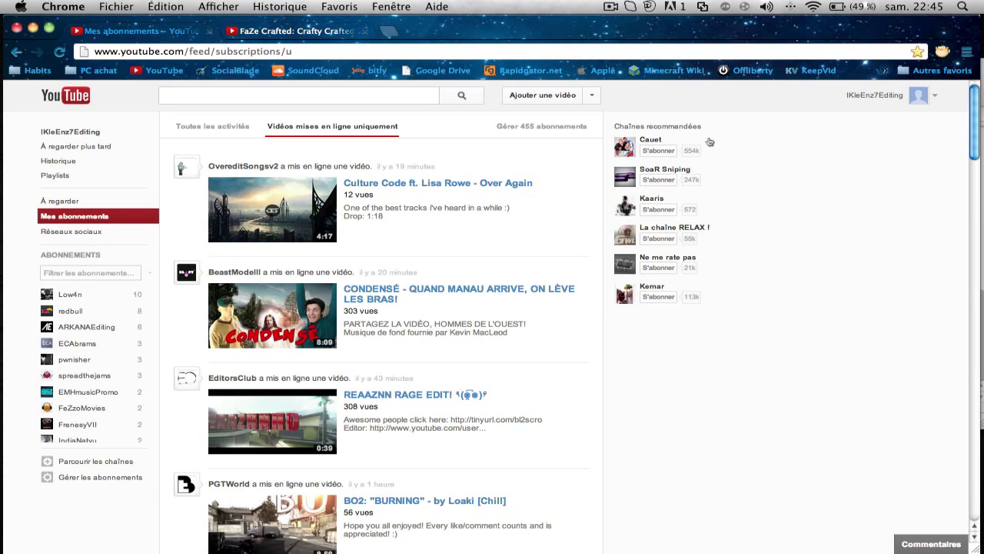
pyautogui.click(85, 128)
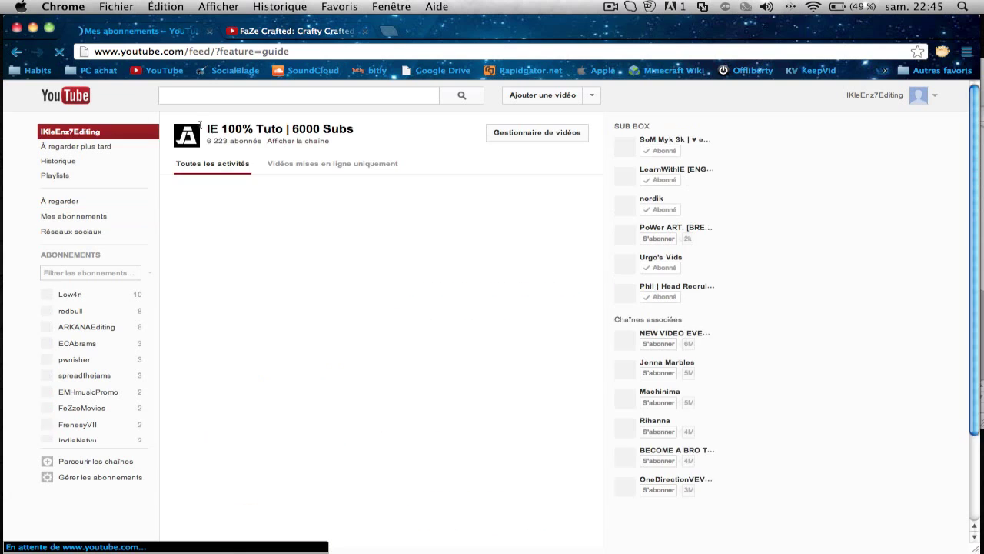
pyautogui.scroll(-1, 307, 338)
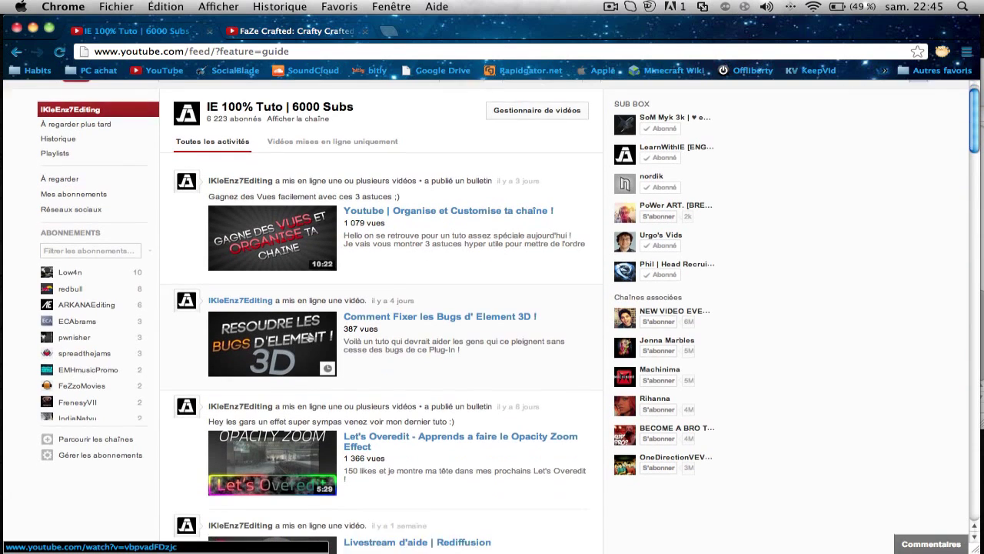
pyautogui.scroll(-2, 307, 338)
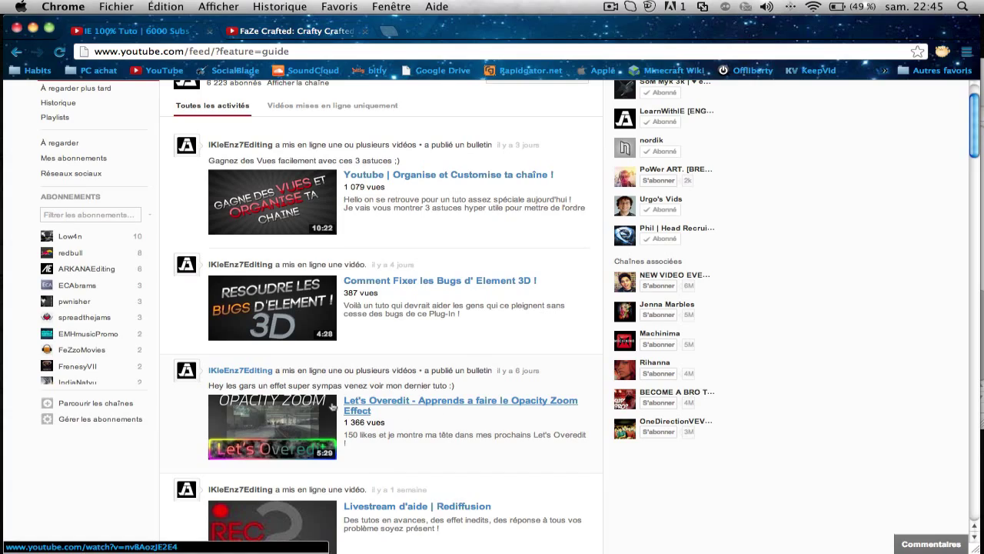
# Step: Switch to After Effects and scrub the Quad feed 8zy composition back to 0;00;02;24 to examine the effect
pyautogui.press('F9')
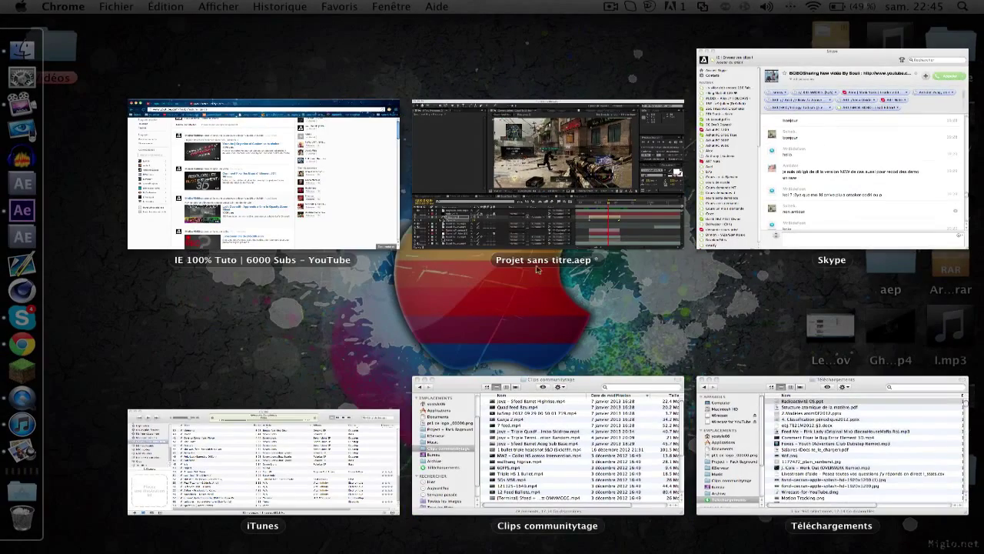
pyautogui.click(528, 171)
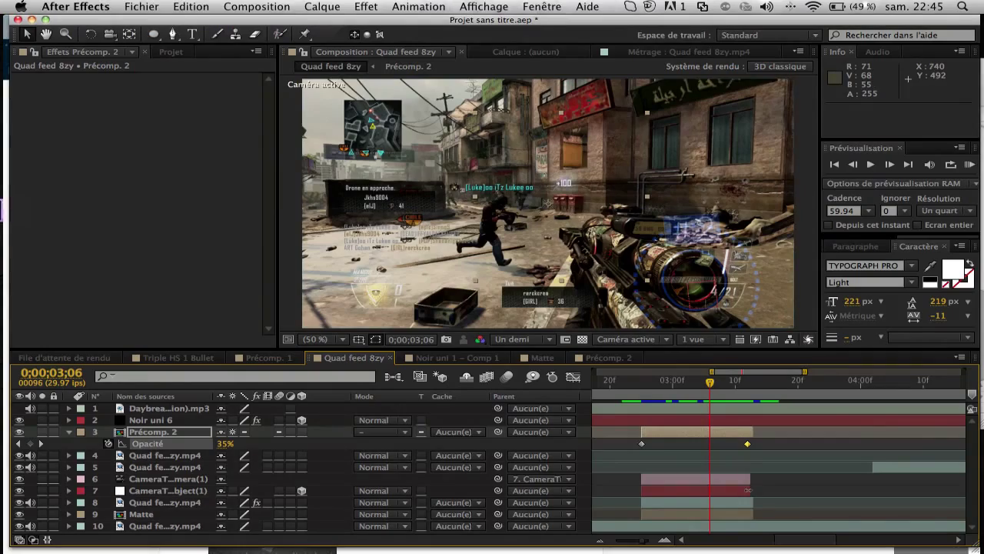
pyautogui.click(648, 382)
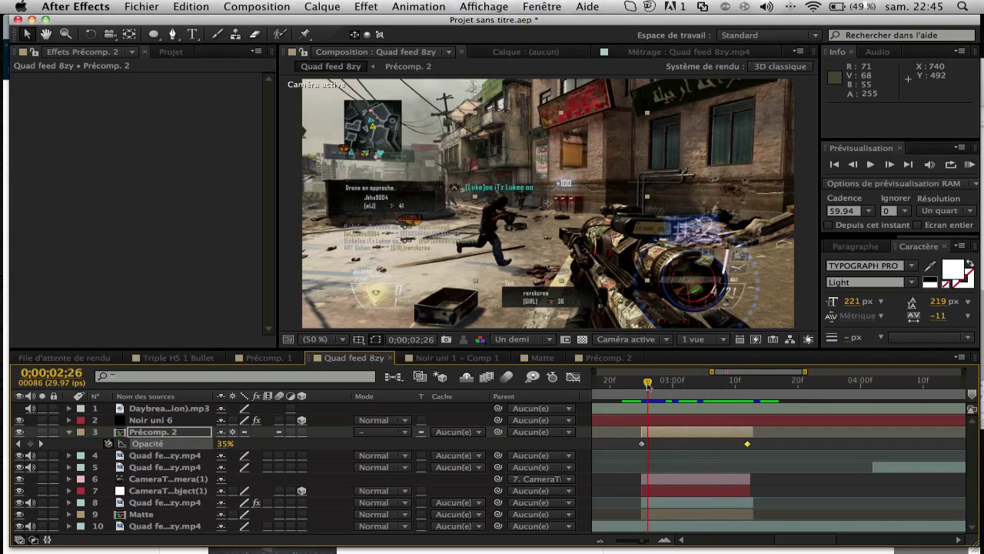
pyautogui.moveTo(647, 382); pyautogui.dragTo(635, 382)
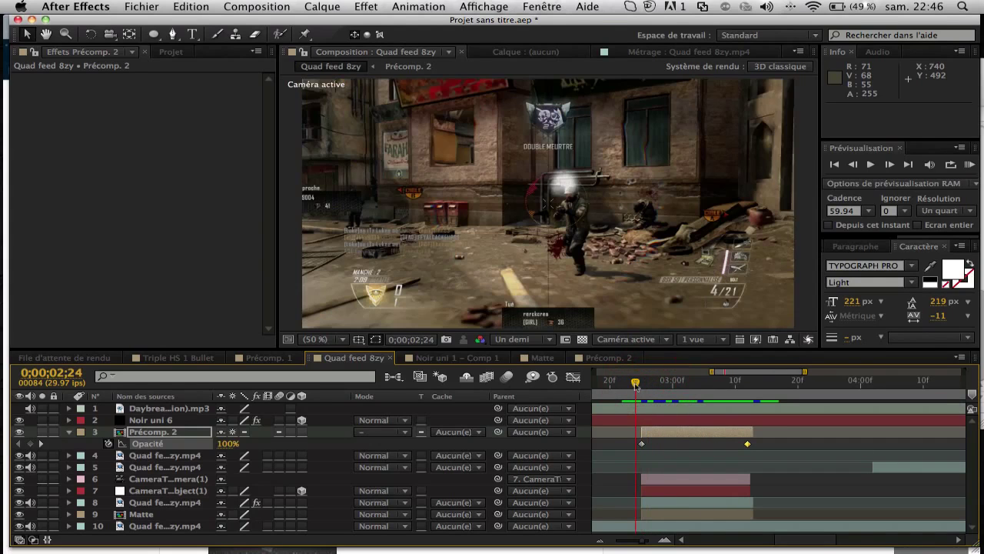
# Step: Open the Triple HS 1 Bullet composition and scrub and play the tracked scope effect from about 0;00;02;51 to 0;00;03;05
pyautogui.click(176, 358)
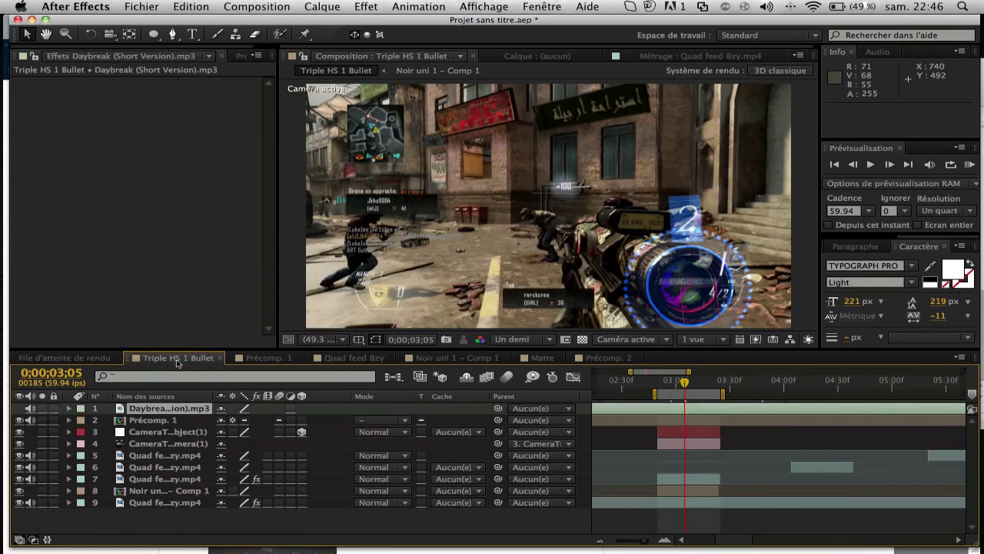
pyautogui.click(665, 381)
pyautogui.moveTo(665, 380); pyautogui.dragTo(659, 382)
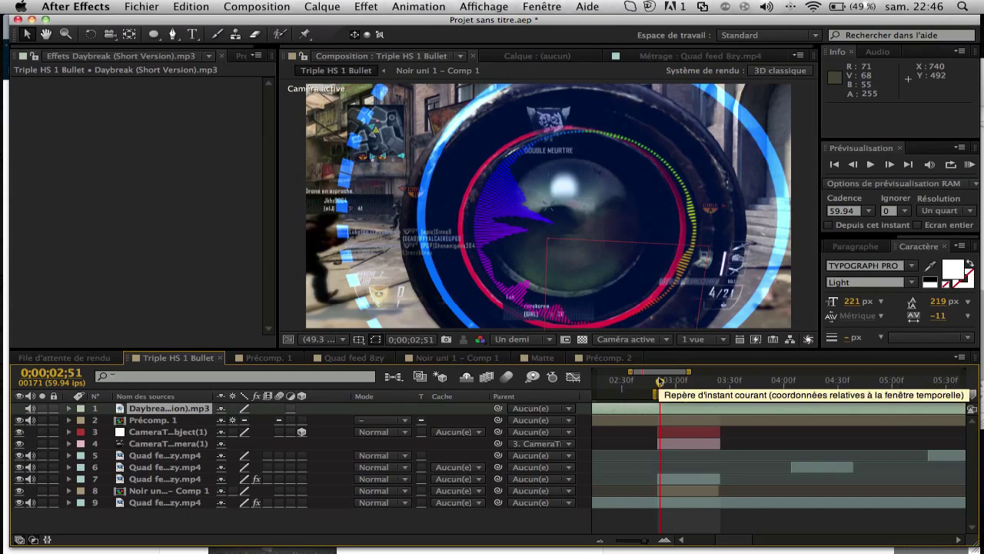
pyautogui.click(662, 382)
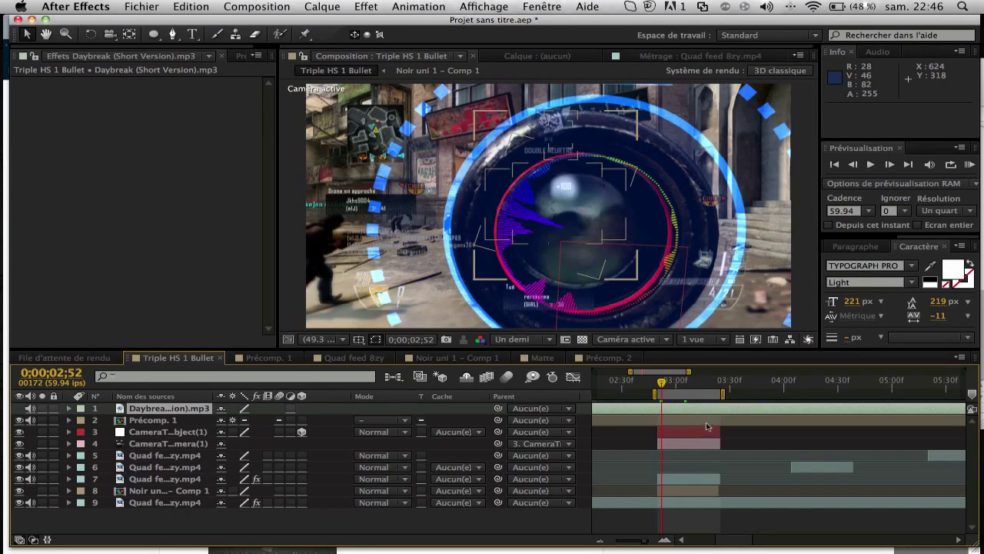
pyautogui.moveTo(661, 382); pyautogui.dragTo(673, 382)
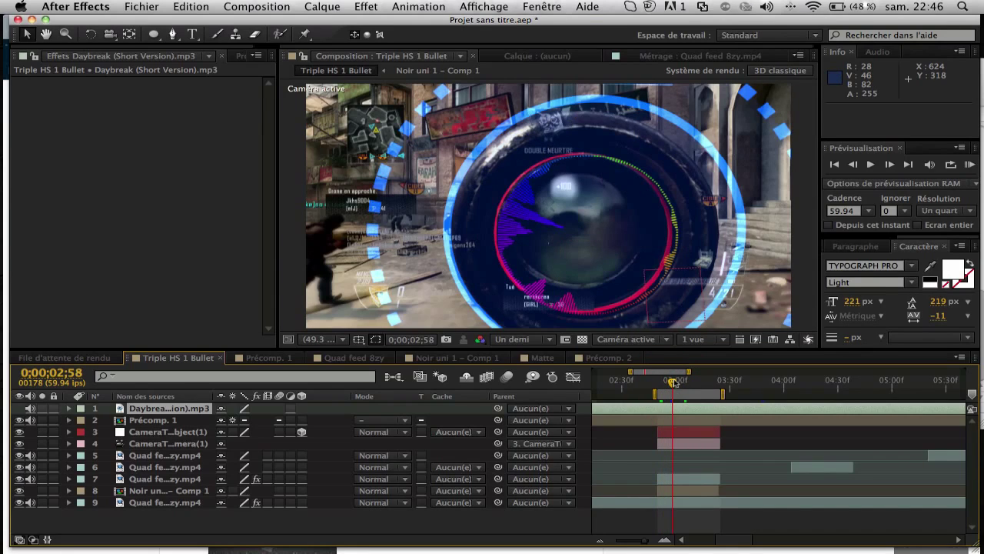
pyautogui.press('space')
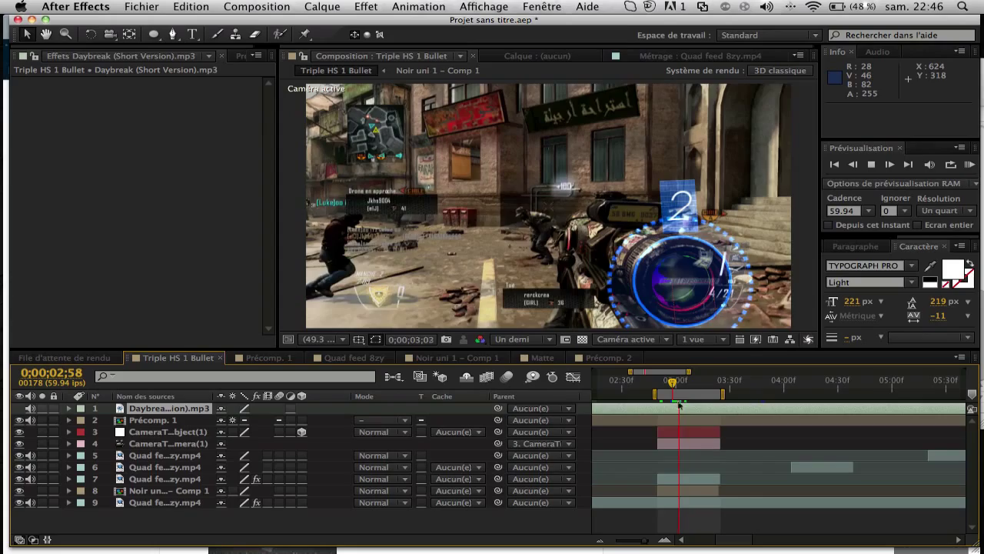
pyautogui.press('space')
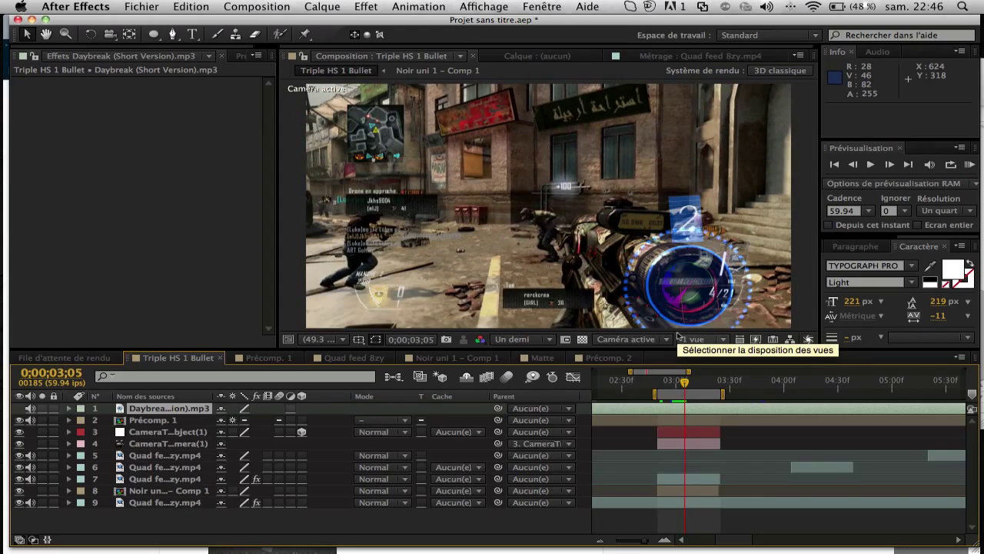
pyautogui.press('F9')
pyautogui.click(578, 116)
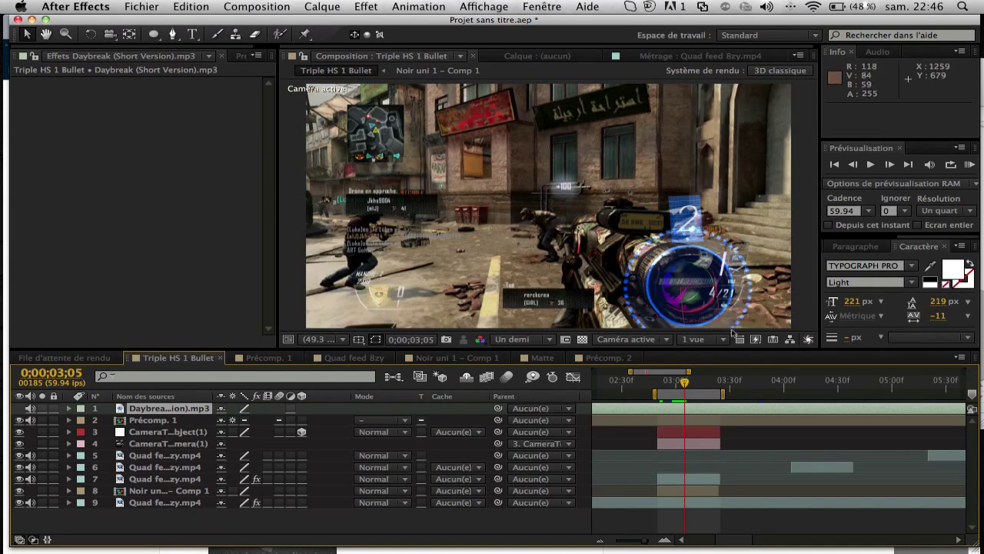
pyautogui.click(507, 236)
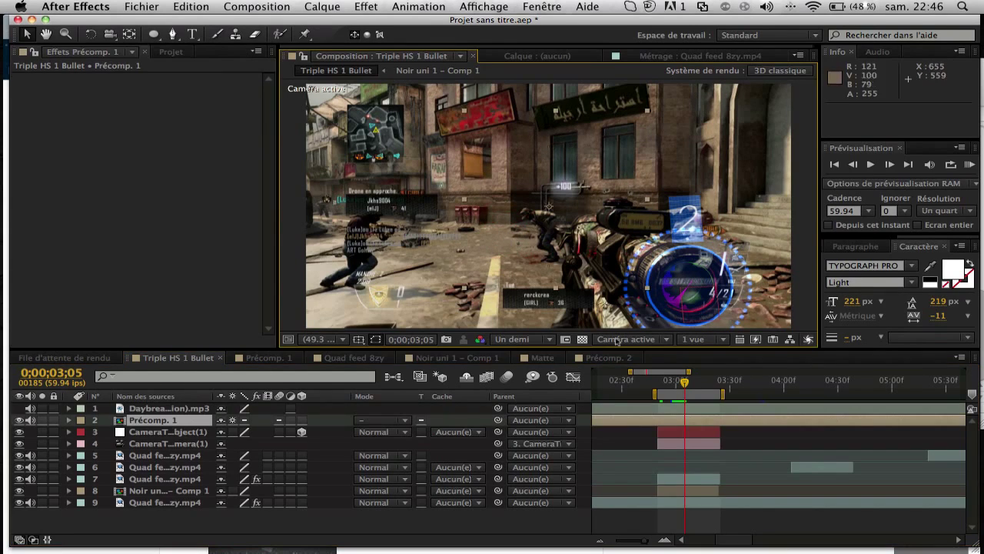
pyautogui.click(771, 493)
pyautogui.click(746, 468)
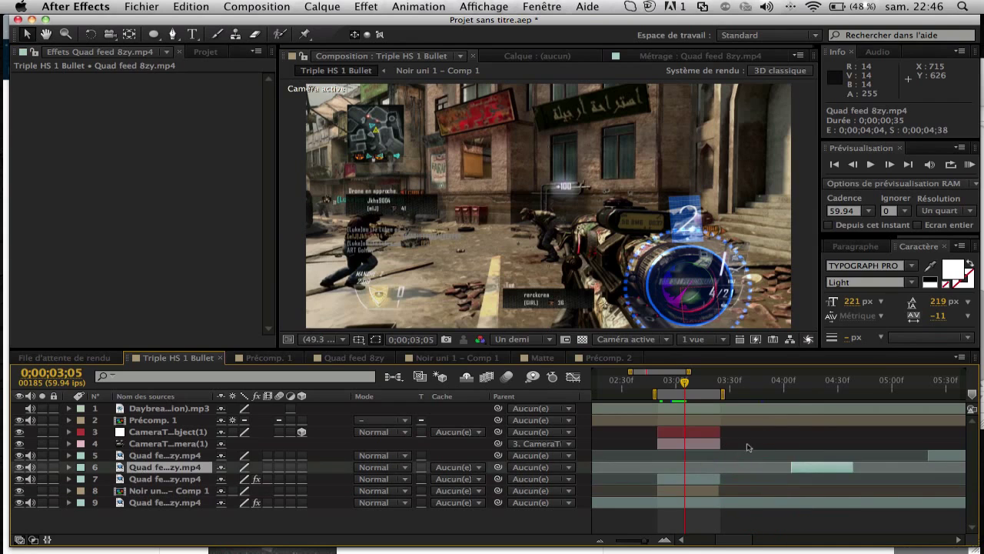
pyautogui.click(747, 444)
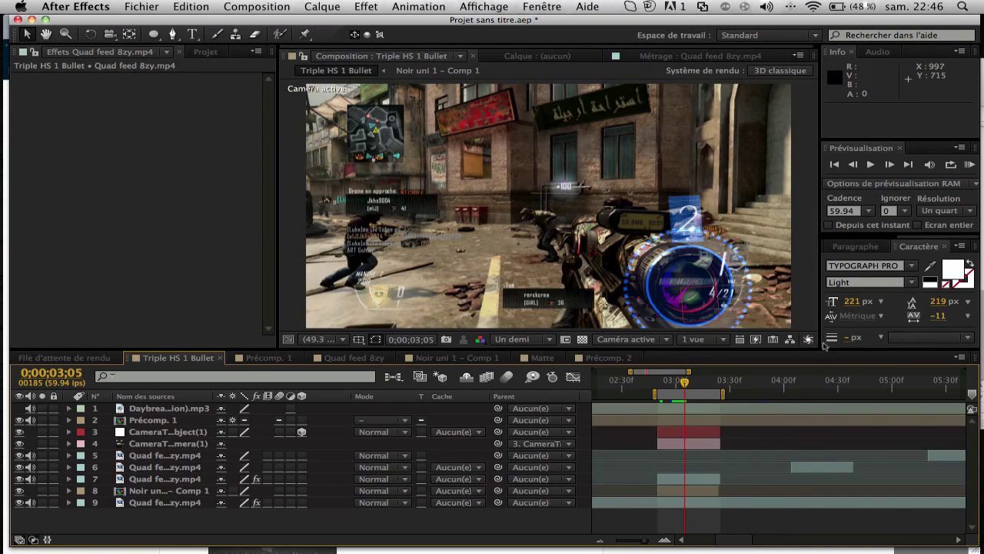
# Step: Run a RAM preview of the Triple HS 1 Bullet work area and mute the system sound, stopping playback at 0;00;03;12
pyautogui.click(969, 165)
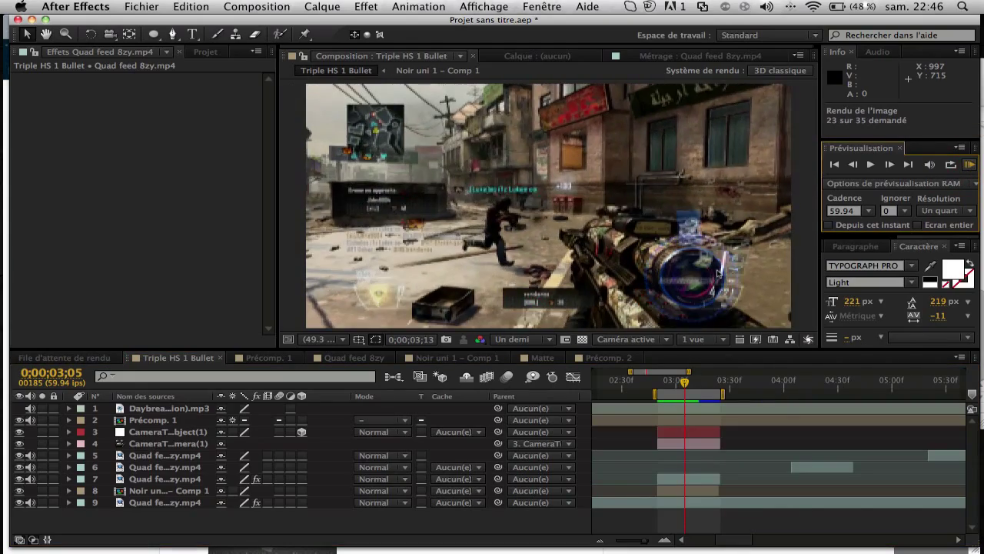
pyautogui.press('XF86AudioLowerVolume')
pyautogui.press('XF86AudioLowerVolume')
pyautogui.press('XF86AudioLowerVolume')
pyautogui.press('XF86AudioLowerVolume')
pyautogui.press('XF86AudioLowerVolume')
pyautogui.press('XF86AudioLowerVolume')
pyautogui.press('XF86AudioLowerVolume')
pyautogui.press('XF86AudioLowerVolume')
pyautogui.press('XF86AudioLowerVolume')
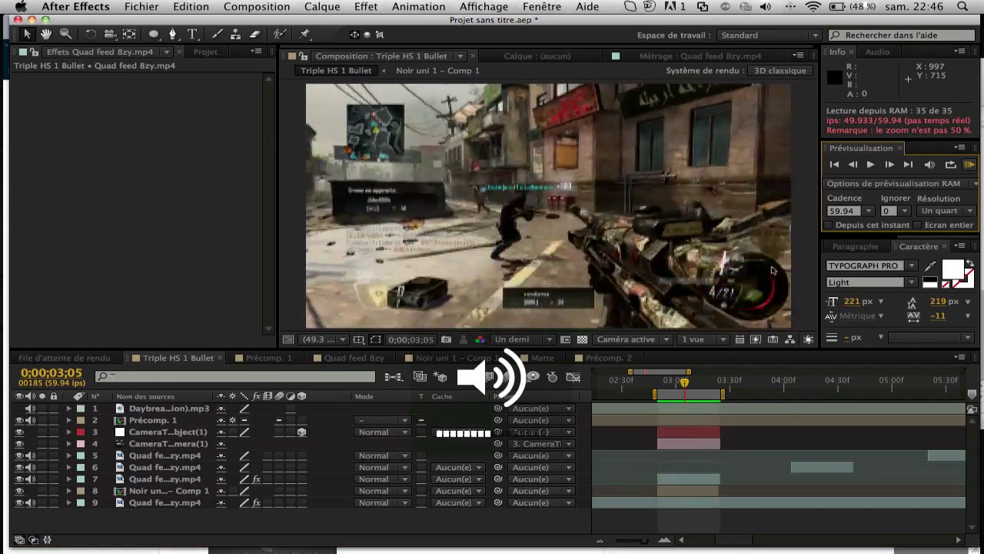
pyautogui.press('XF86AudioLowerVolume')
pyautogui.press('XF86AudioLowerVolume')
pyautogui.press('XF86AudioLowerVolume')
pyautogui.press('XF86AudioLowerVolume')
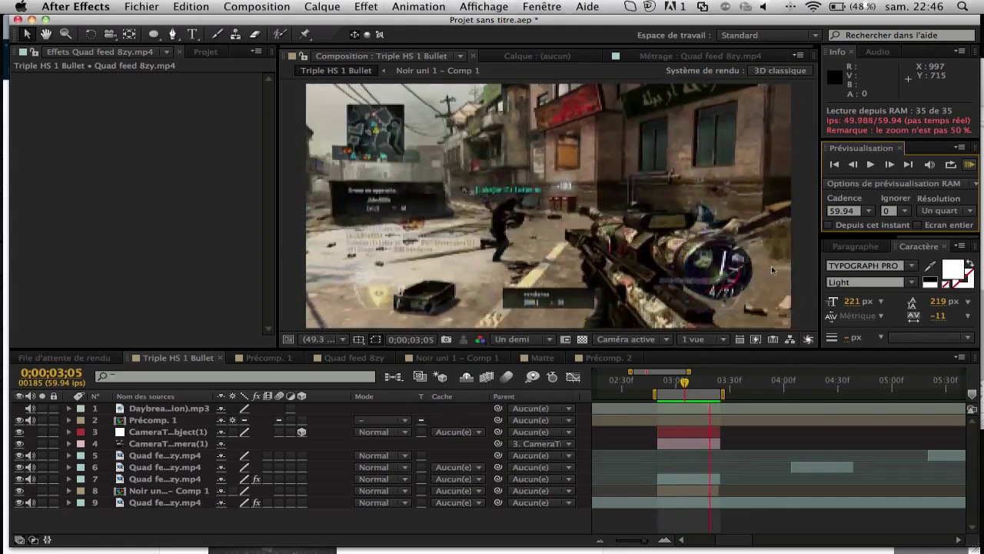
pyautogui.press('space')
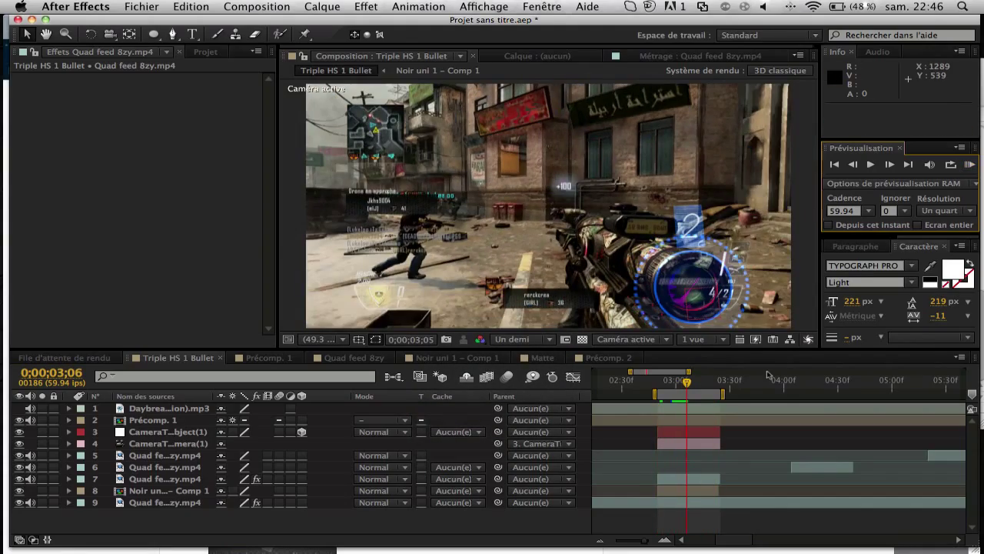
pyautogui.press('space')
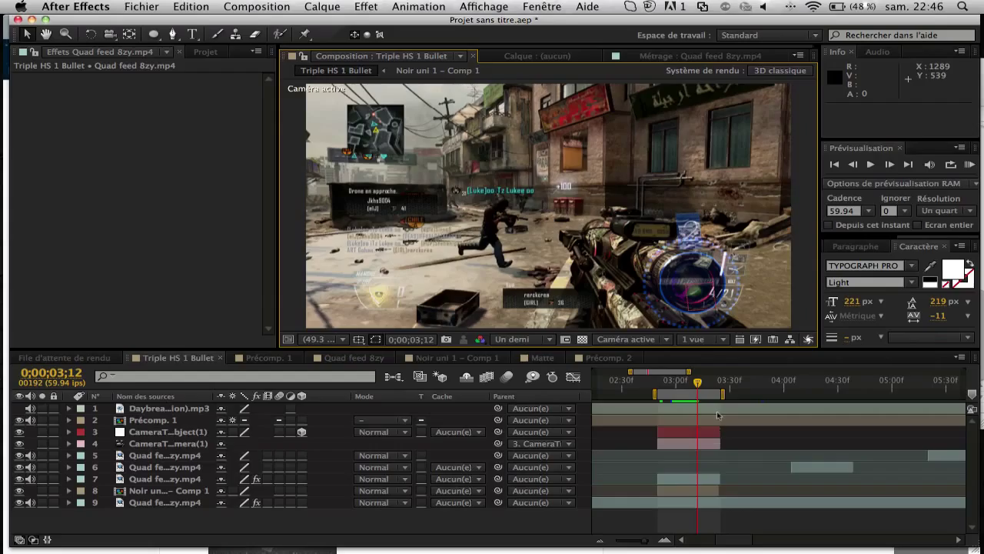
# Step: Close the Précomp. 1, Quad feed 8zy, Noir uni 1 – Comp 1, Matte and Précomp. 2 compositions, keeping Triple HS 1 Bullet open
pyautogui.press('F3')
pyautogui.click(627, 81)
pyautogui.click(249, 356)
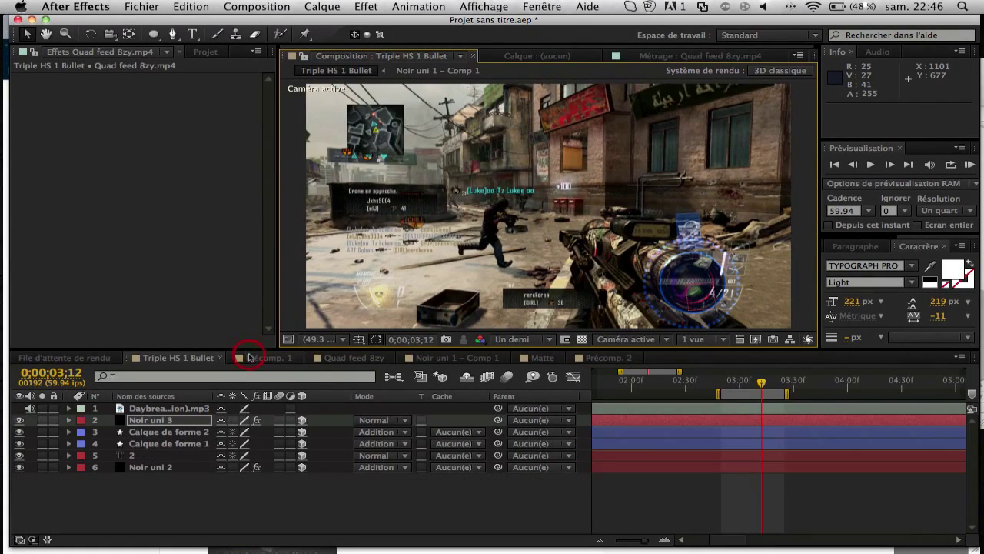
pyautogui.click(300, 358)
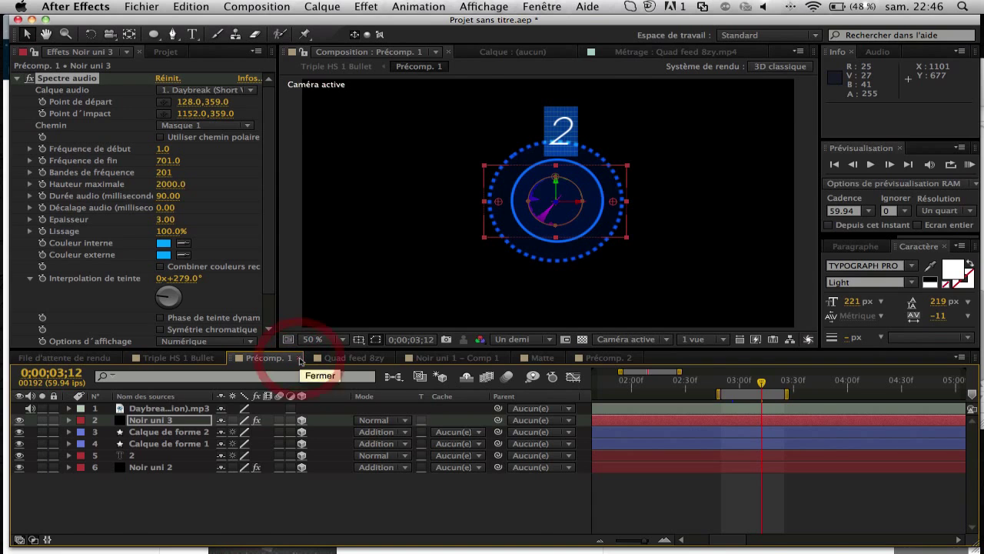
pyautogui.click(309, 358)
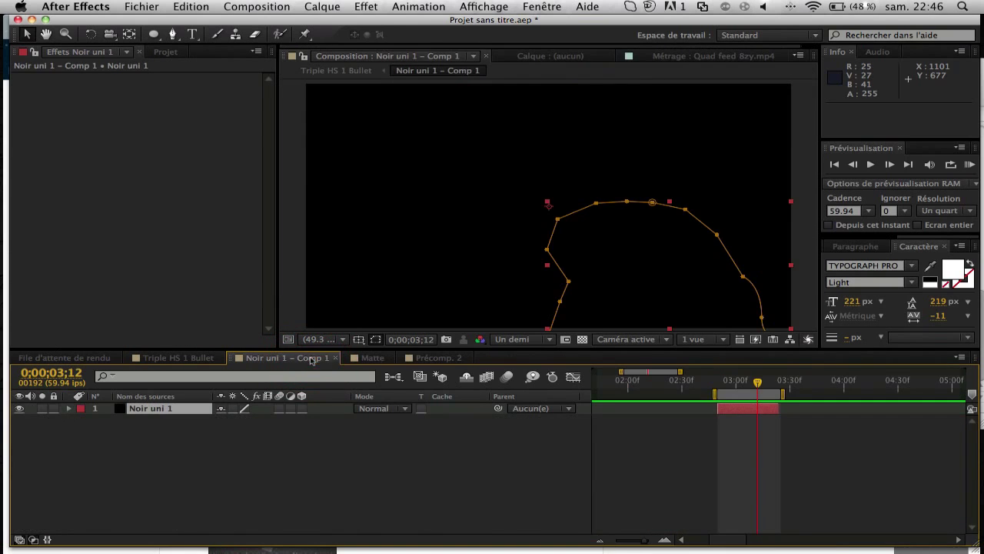
pyautogui.click(336, 358)
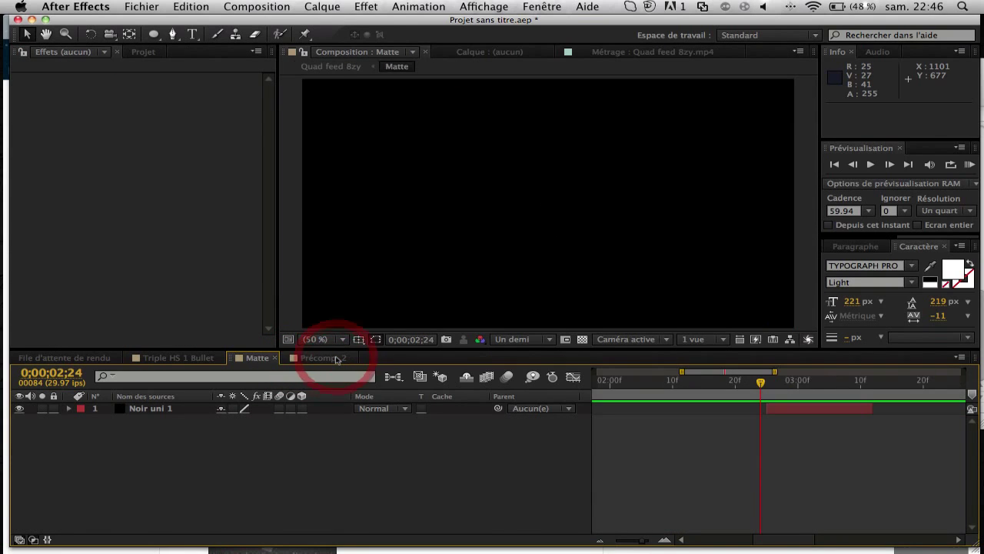
pyautogui.click(275, 358)
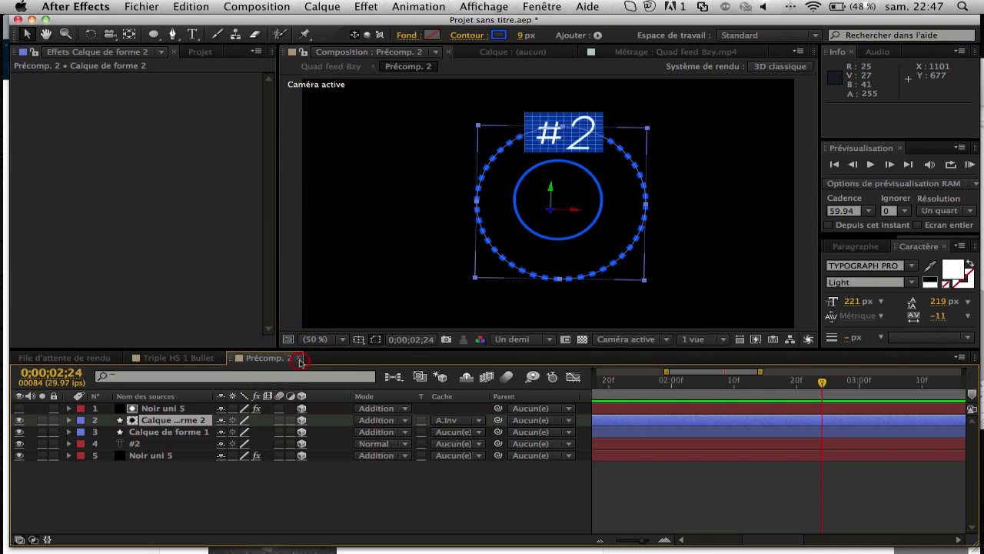
pyautogui.click(300, 359)
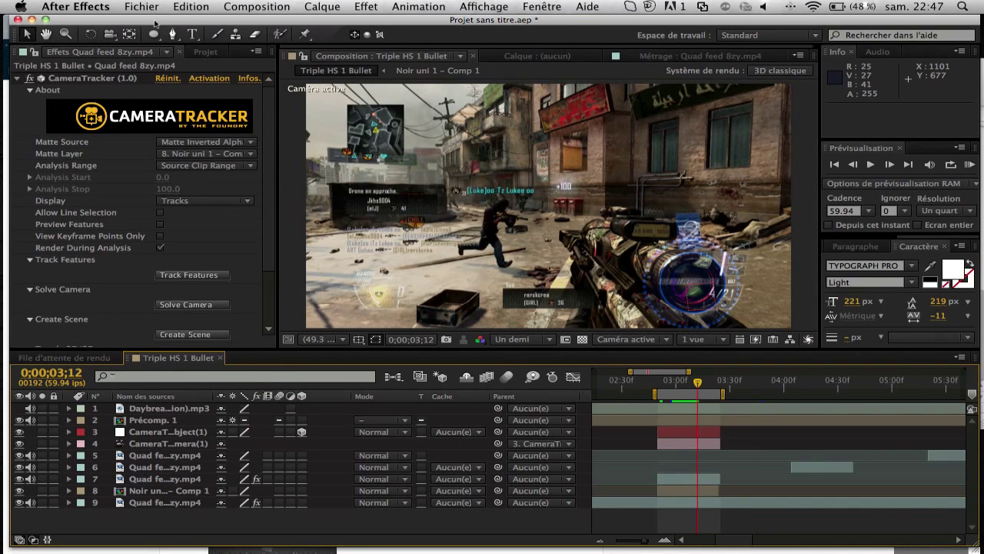
# Step: Create a new composition from the Quad feed 8zy.mp4 clip in the project
pyautogui.click(205, 51)
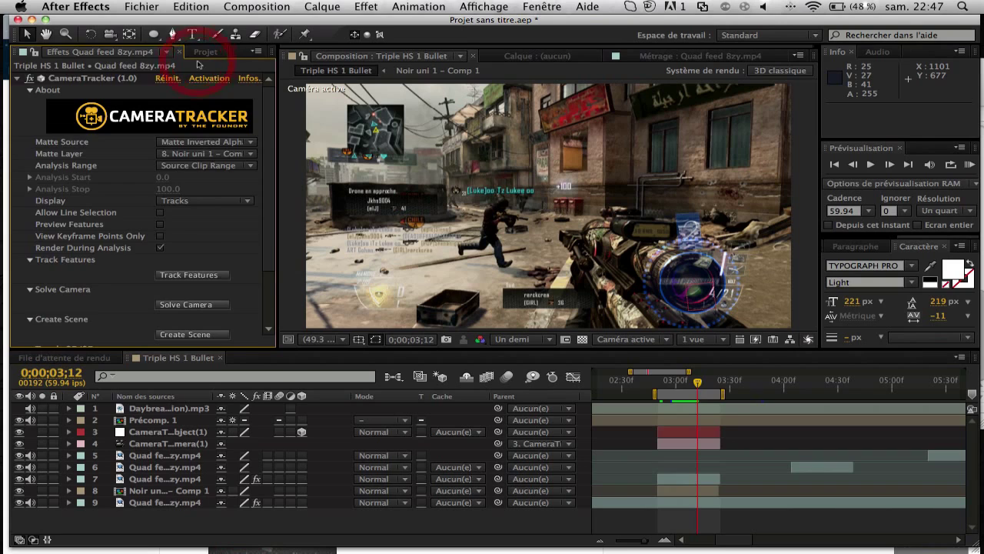
pyautogui.click(118, 52)
pyautogui.scroll(-5, 75, 221)
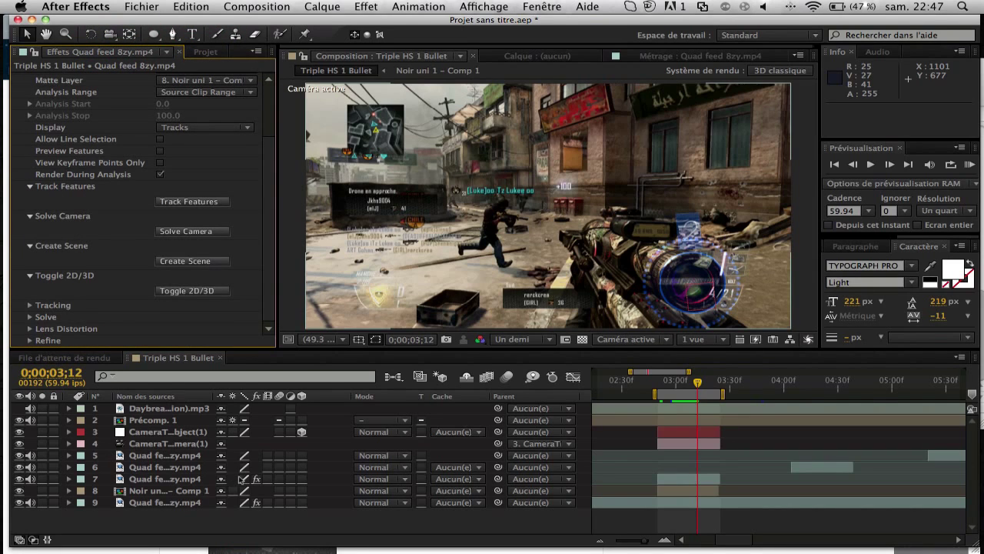
pyautogui.click(205, 51)
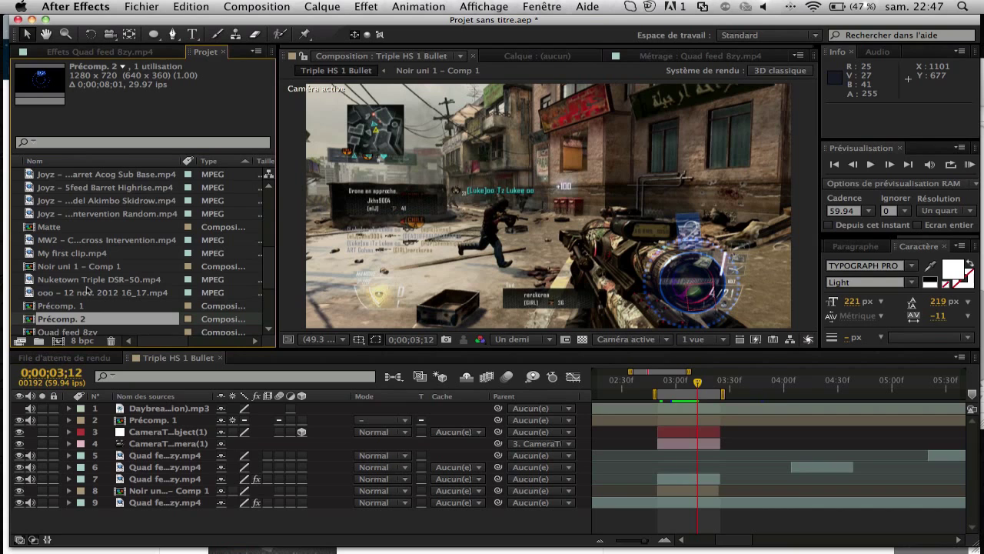
pyautogui.scroll(-3, 87, 290)
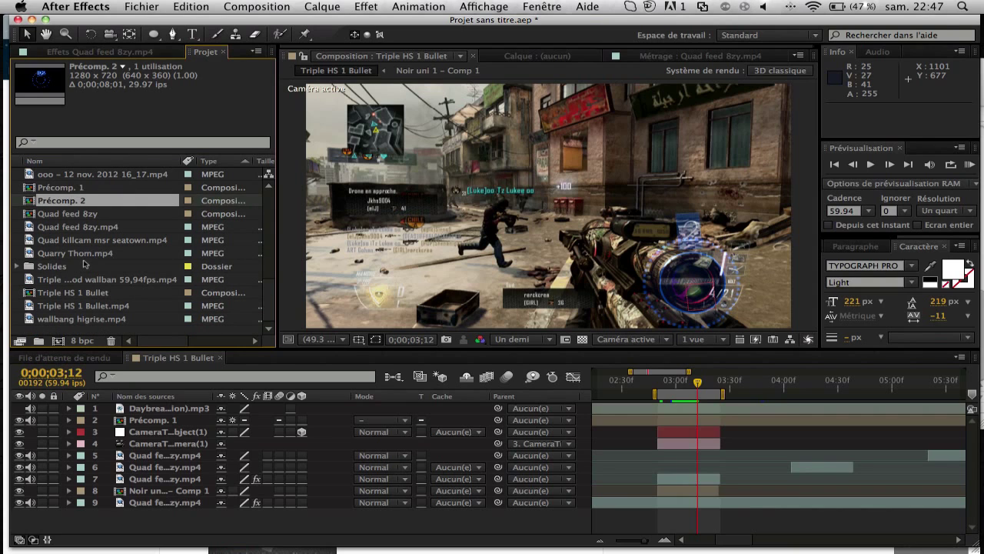
pyautogui.click(88, 253)
pyautogui.moveTo(77, 227); pyautogui.dragTo(57, 342)
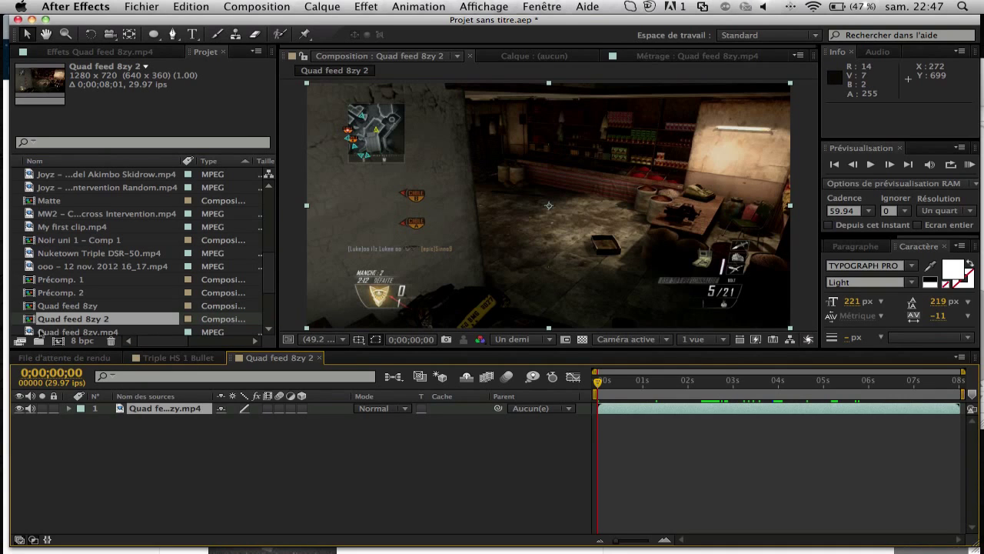
# Step: Split the Quad feed 8zy.mp4 layer at 0;00;02;25, where the scope pulls away from the view
pyautogui.click(705, 381)
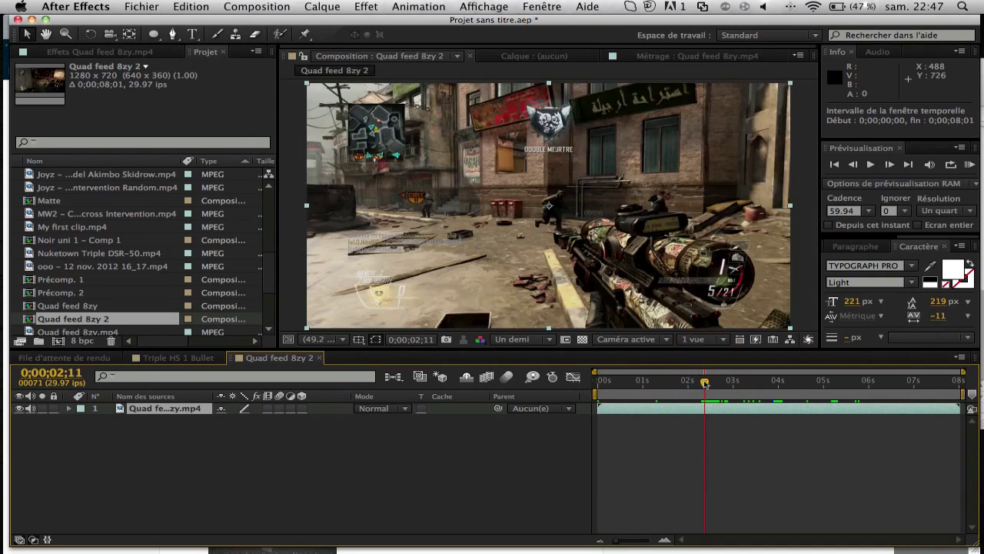
pyautogui.moveTo(705, 381); pyautogui.dragTo(721, 381)
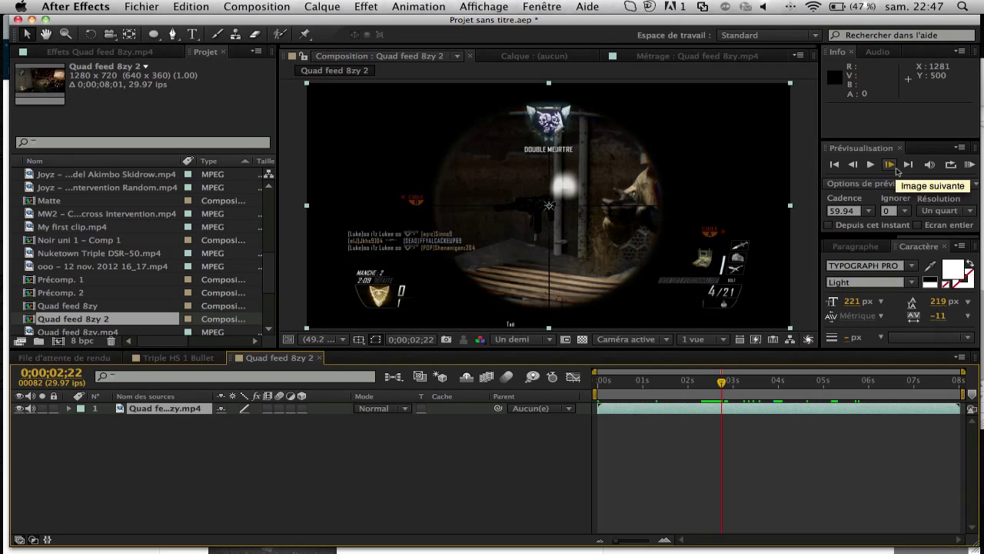
pyautogui.click(894, 167)
pyautogui.click(894, 167)
pyautogui.click(894, 167)
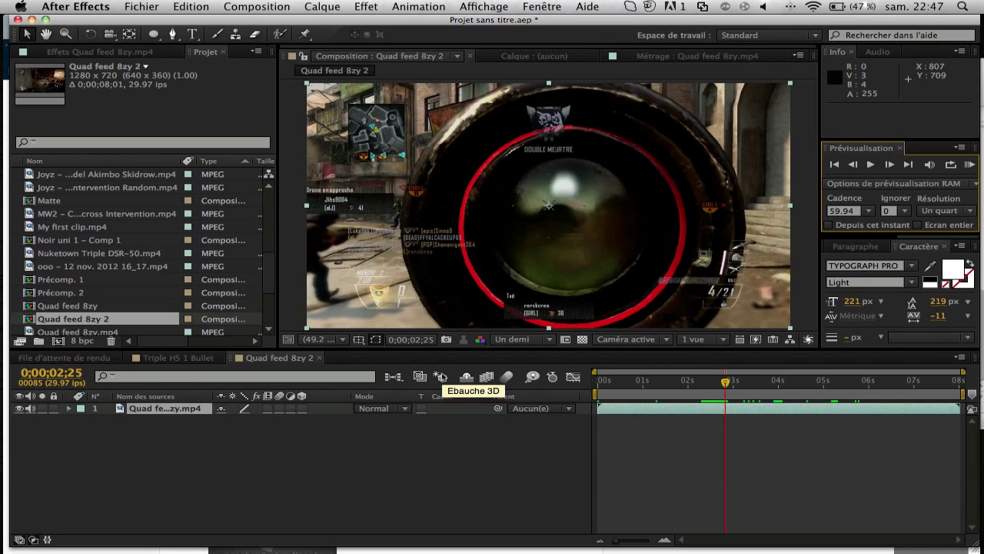
pyautogui.press('super+shift+d')
# Step: Split the remaining part of the clip at 0;00;03;13 and again at 0;00;04;02
pyautogui.click(736, 389)
pyautogui.moveTo(736, 389); pyautogui.dragTo(753, 388)
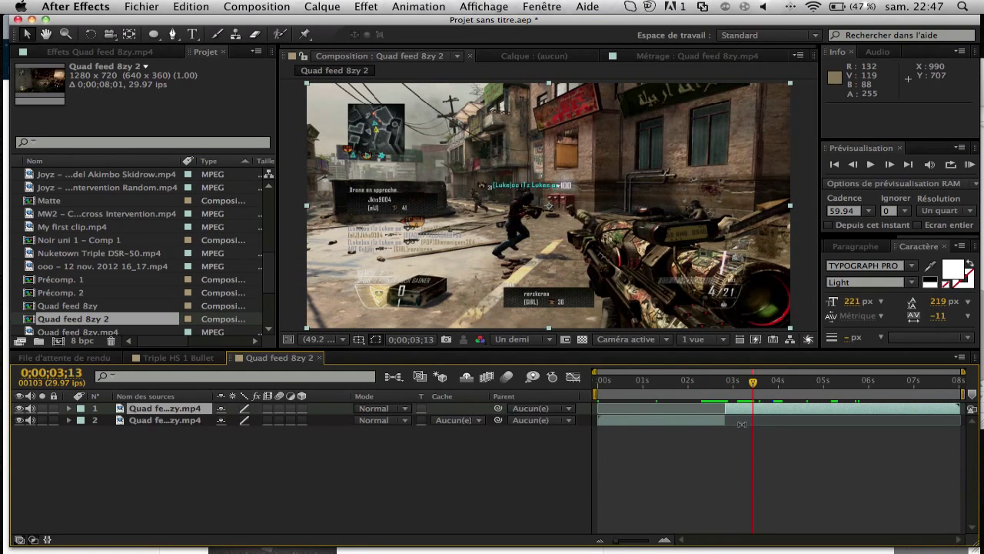
pyautogui.press('super+shift+d')
pyautogui.click(739, 421)
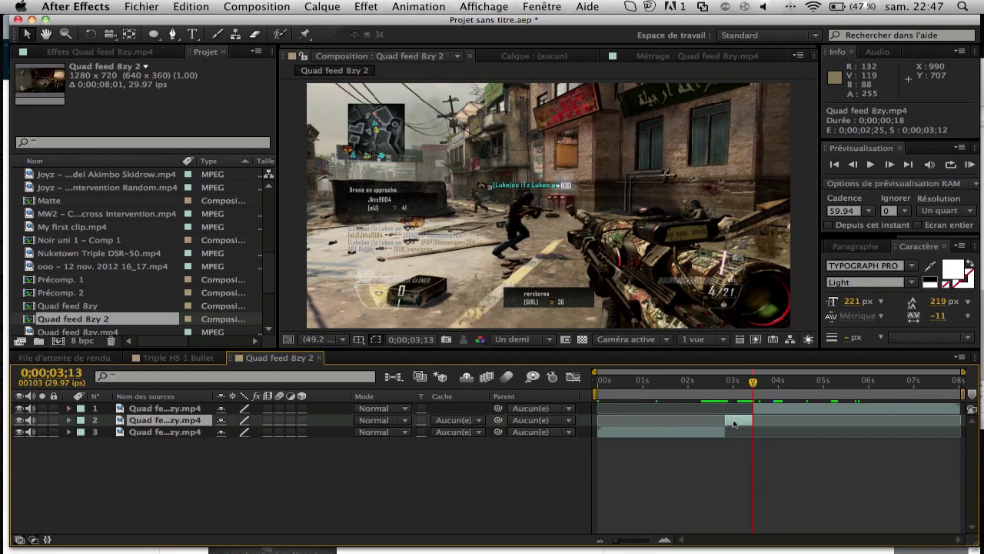
pyautogui.moveTo(752, 388); pyautogui.dragTo(781, 382)
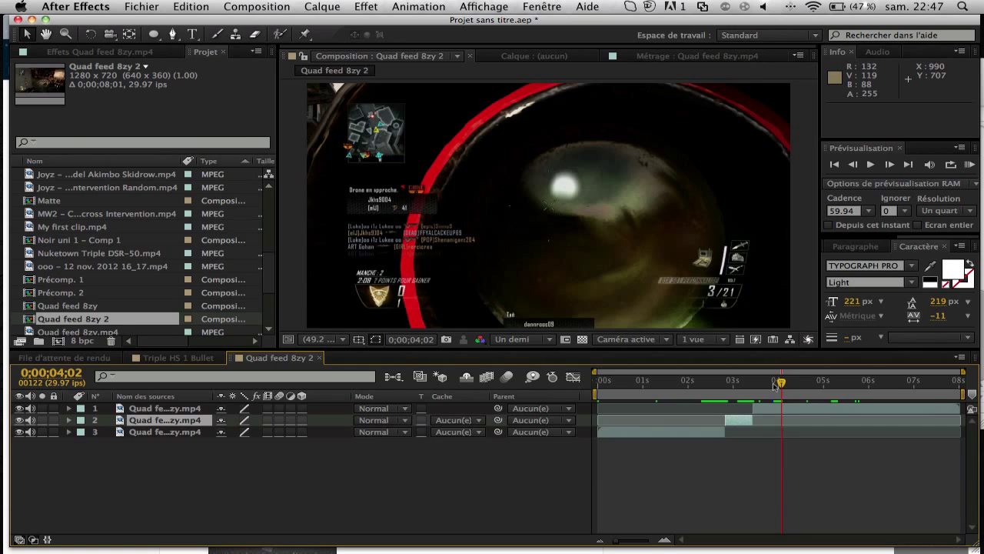
pyautogui.click(800, 410)
pyautogui.press('super+shift+d')
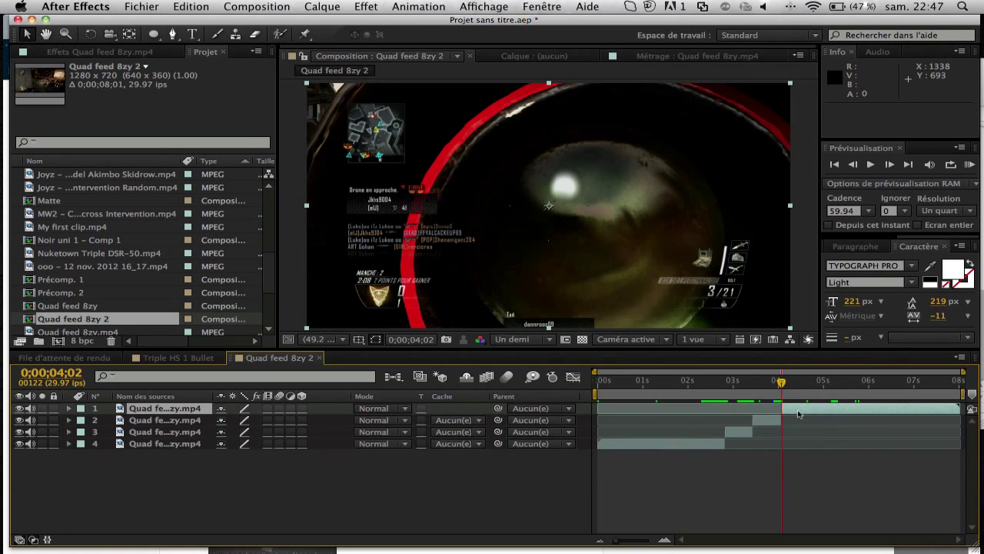
# Step: Split the last part of the clip at 0;00;04;21 and delete the segment between 0;00;03;13 and 0;00;04;02
pyautogui.moveTo(802, 383); pyautogui.dragTo(810, 383)
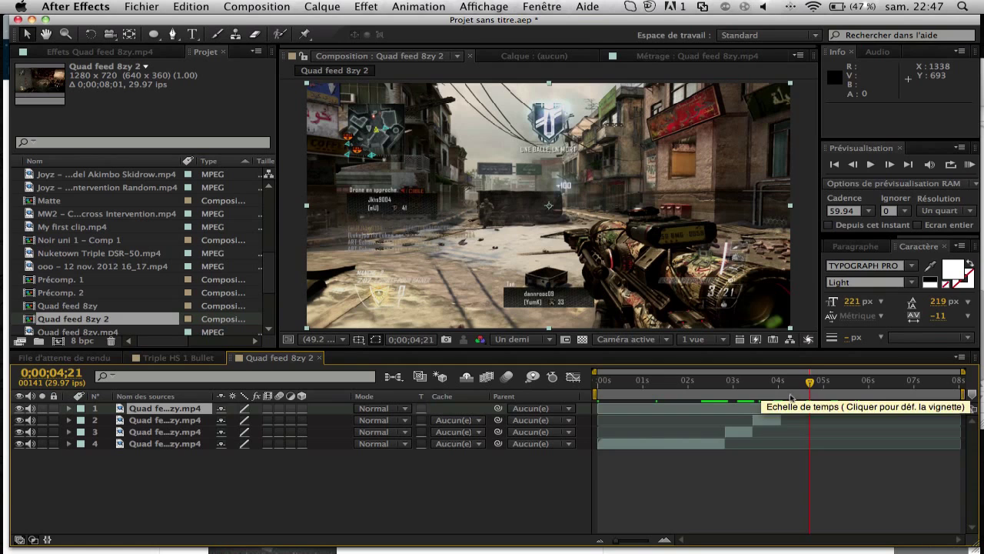
pyautogui.press('super+shift+d')
pyautogui.click(768, 435)
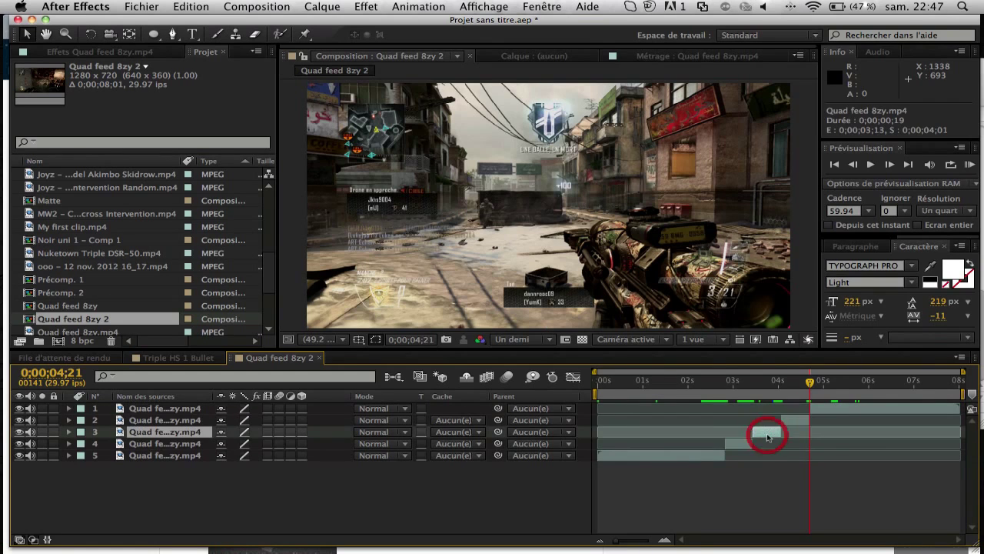
pyautogui.press('Delete')
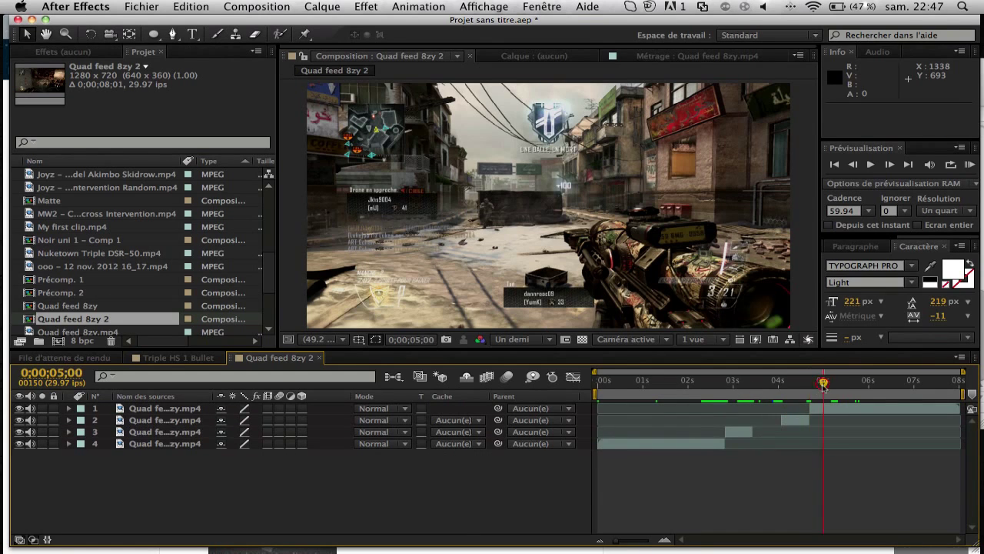
# Step: Split the last part of the clip at 0;00;05;10, where the scope pulls away, and again at 0;00;05;26
pyautogui.click(839, 386)
pyautogui.moveTo(840, 383); pyautogui.dragTo(832, 384)
pyautogui.click(890, 164)
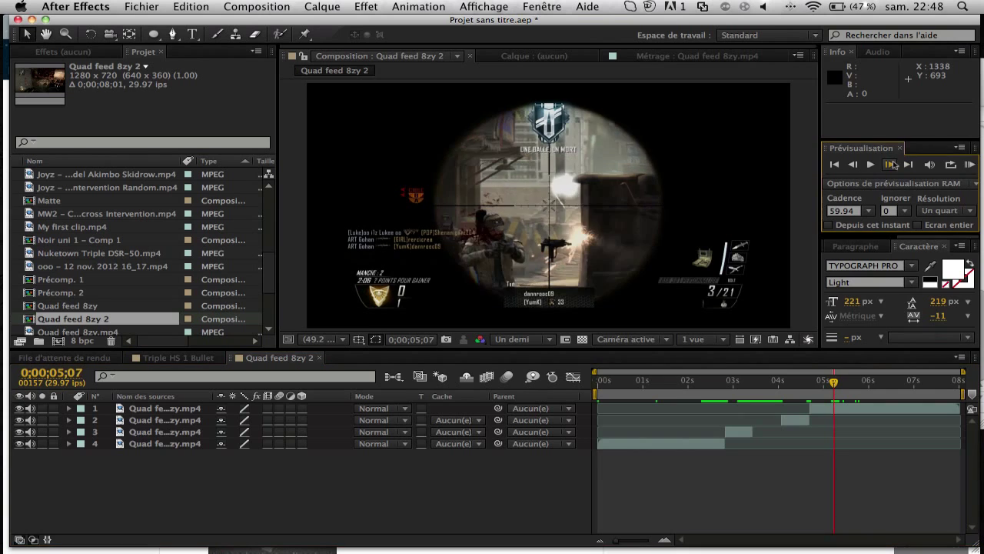
pyautogui.click(890, 164)
pyautogui.click(889, 164)
pyautogui.click(890, 164)
pyautogui.click(829, 408)
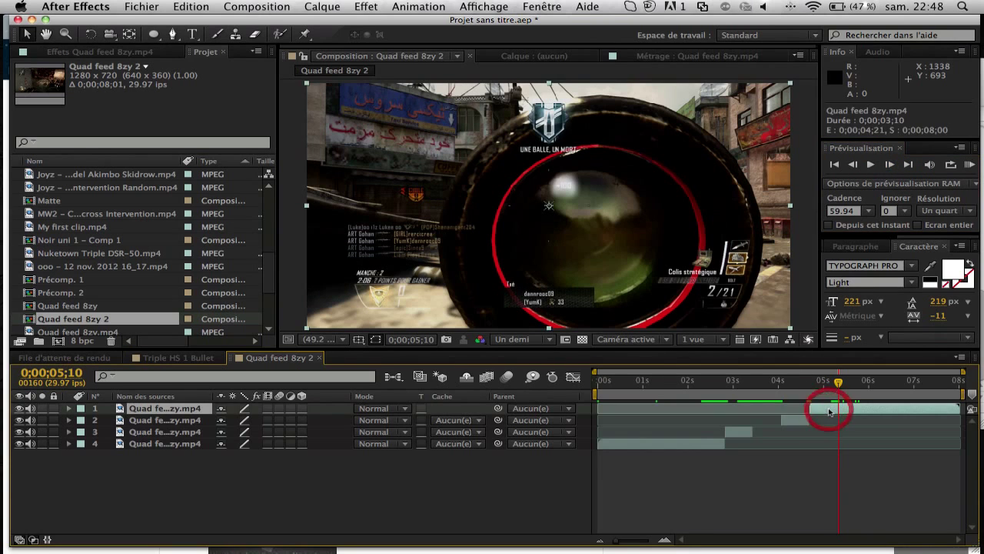
pyautogui.press('super+shift+d')
pyautogui.click(863, 390)
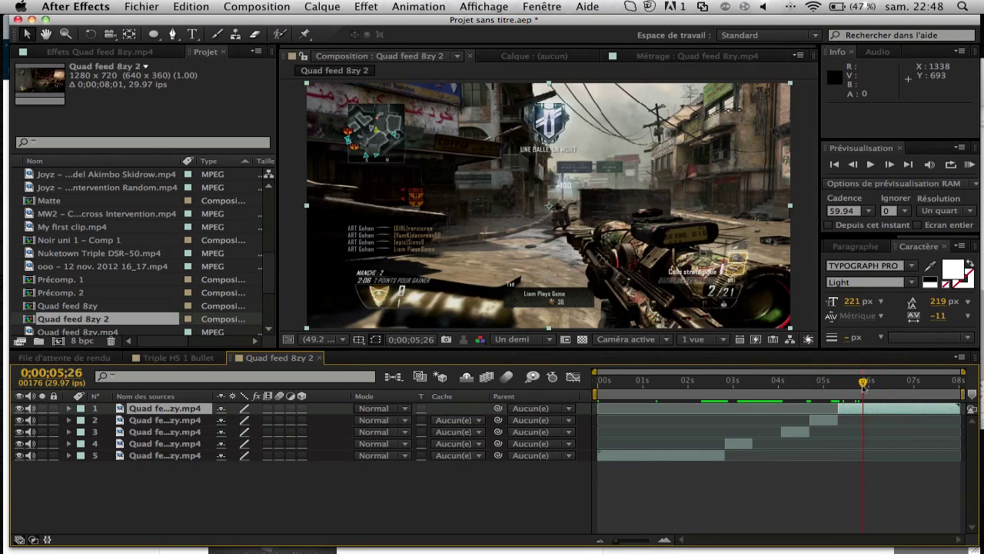
pyautogui.press('super+shift+d')
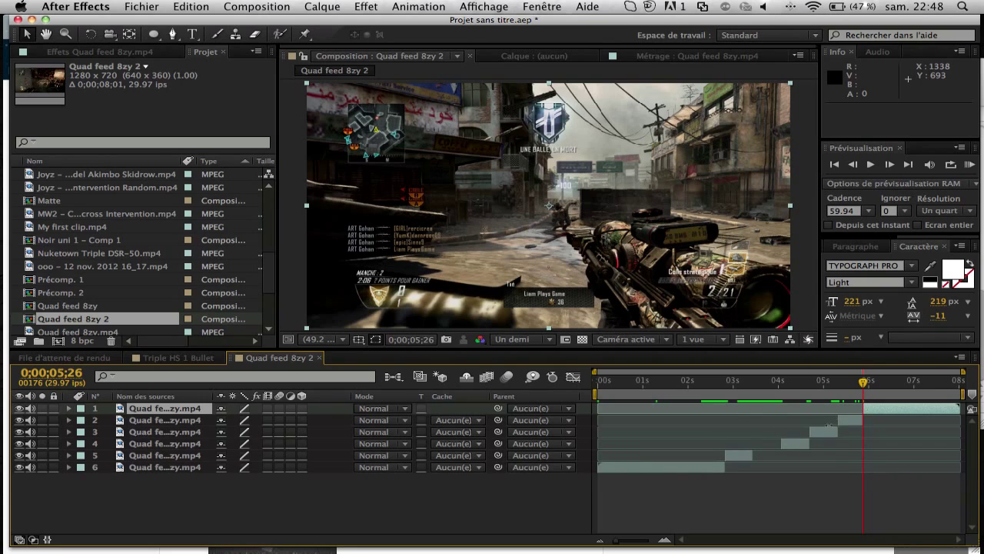
# Step: Delete the segment between 0;00;04;21 and 0;00;05;10 and the remaining segment after 0;00;05;26
pyautogui.click(823, 432)
pyautogui.press('Delete')
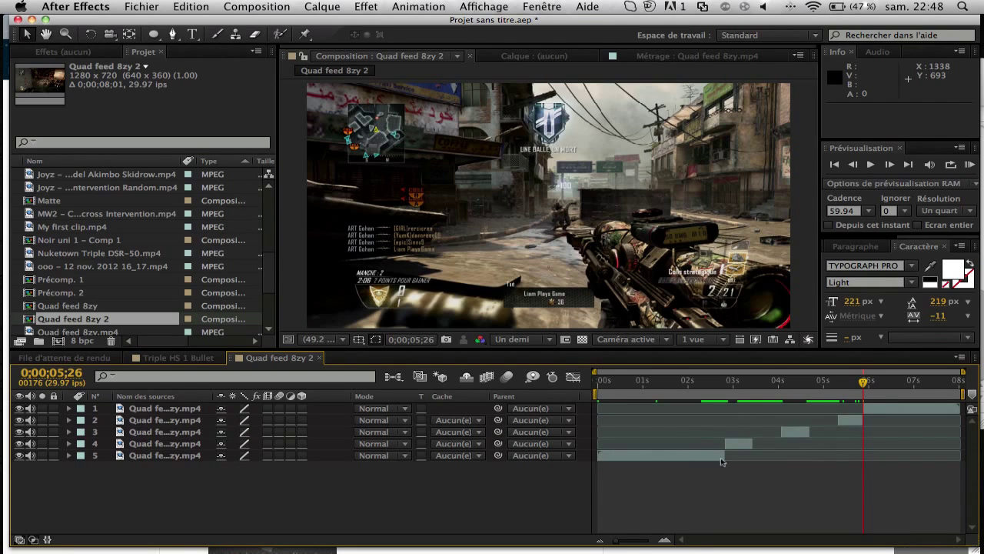
pyautogui.click(870, 408)
pyautogui.press('Delete')
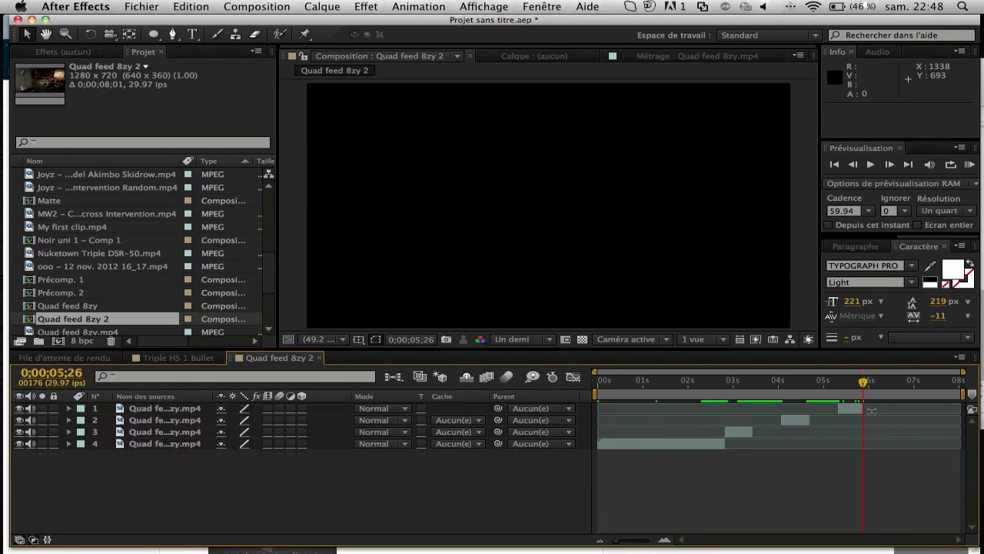
# Step: Extend the out point of the first segment on the lowest layer to the end of the composition at 0;00;08;00
pyautogui.click(735, 433)
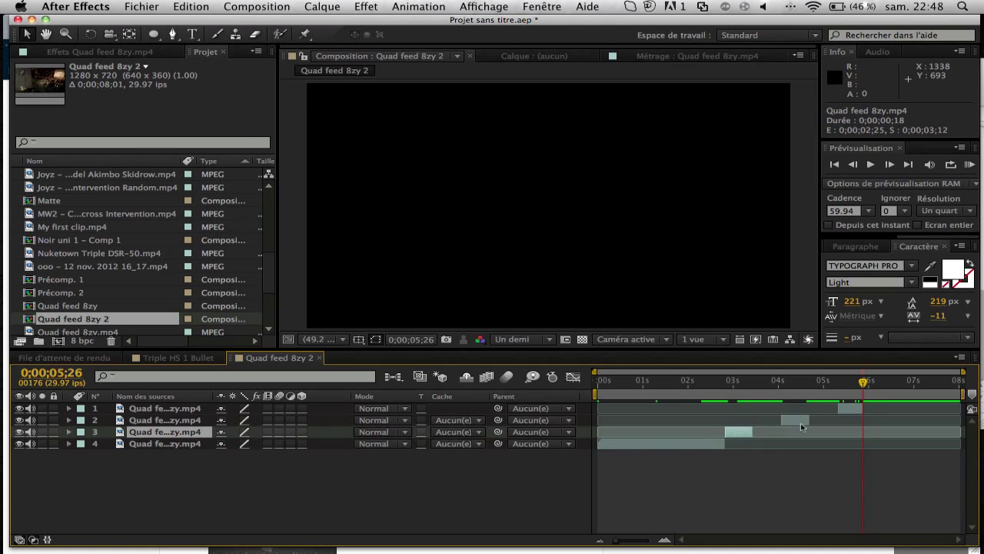
pyautogui.click(688, 453)
pyautogui.click(712, 445)
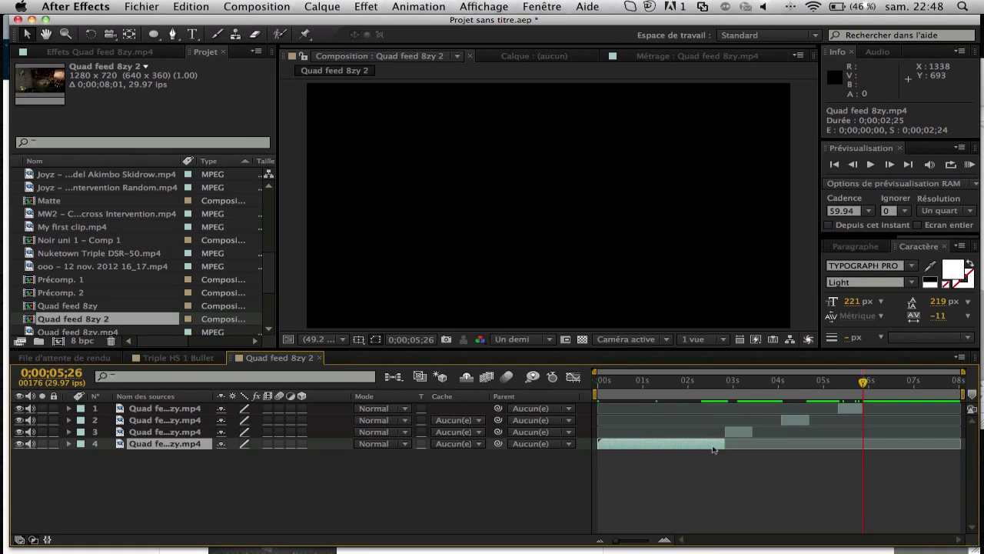
pyautogui.moveTo(725, 439); pyautogui.dragTo(960, 443)
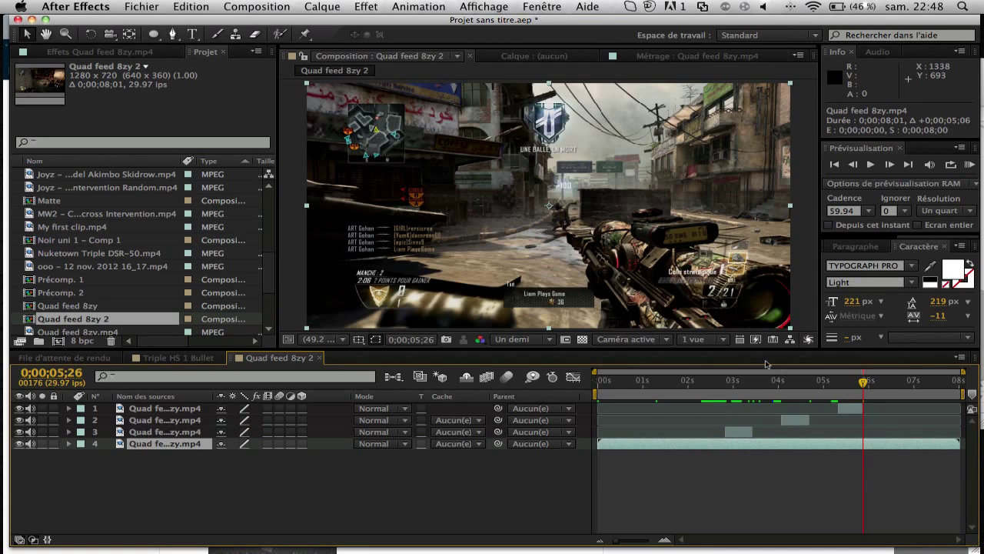
# Step: Set the current time to the start of the first short scope segment at 0;00;02;25, leaving no layer selected
pyautogui.moveTo(758, 383); pyautogui.dragTo(736, 382)
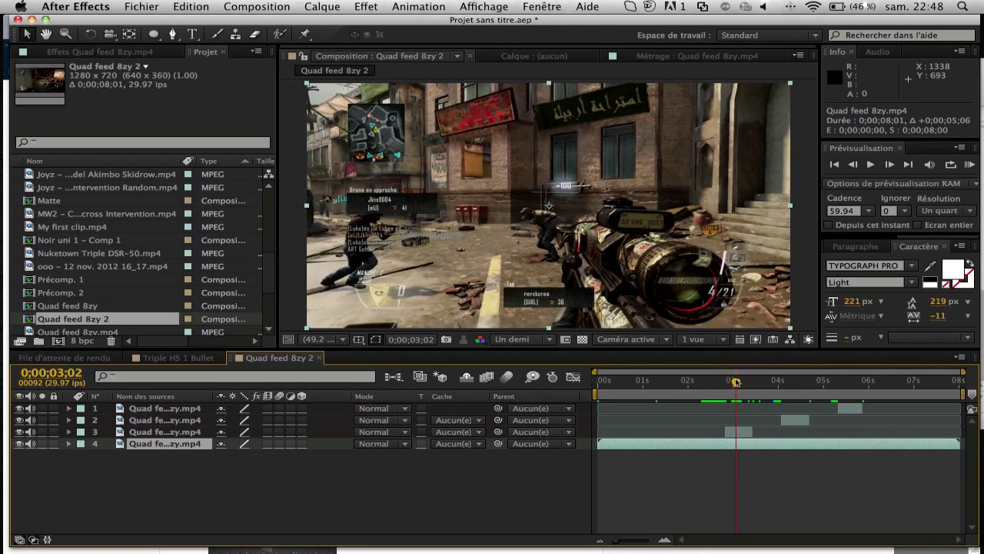
pyautogui.click(774, 507)
pyautogui.click(738, 432)
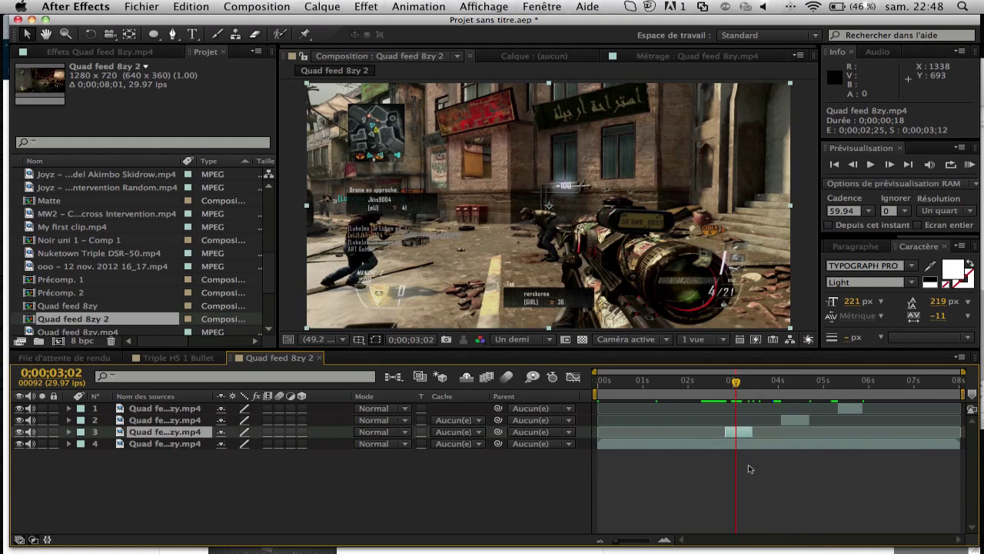
pyautogui.moveTo(736, 383); pyautogui.dragTo(725, 382)
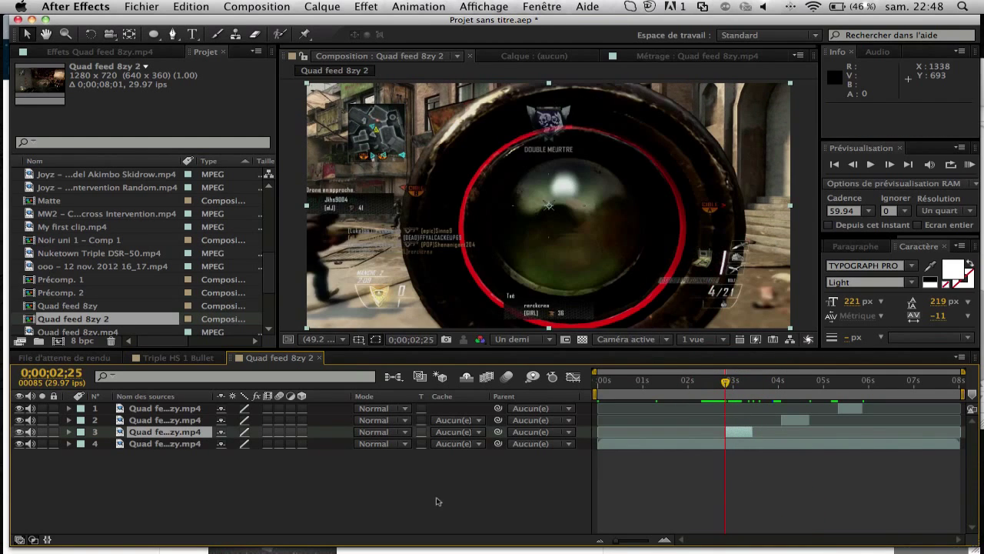
pyautogui.click(642, 508)
# Step: Create a black solid with the default settings and place it directly above the full-length clip layer
pyautogui.moveTo(322, 6)
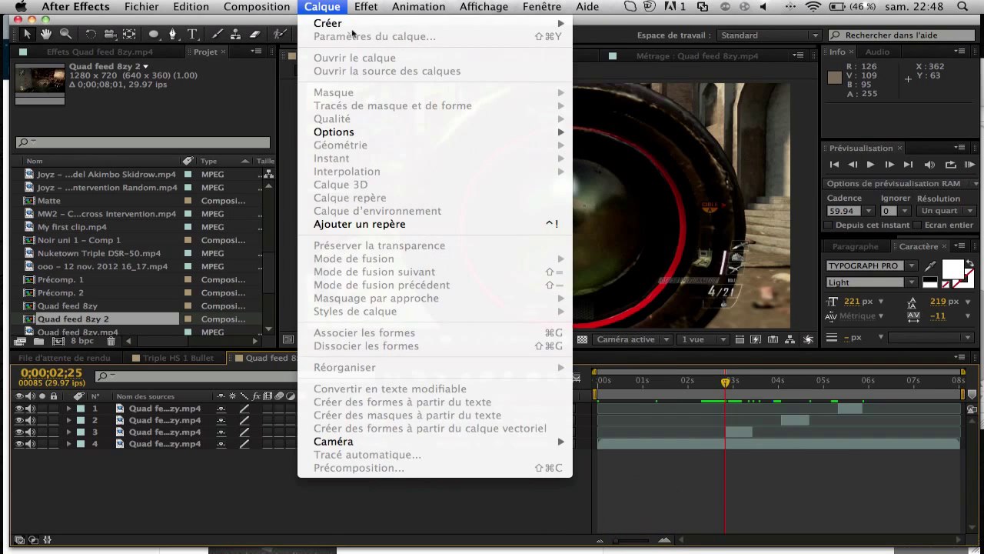
pyautogui.moveTo(562, 24)
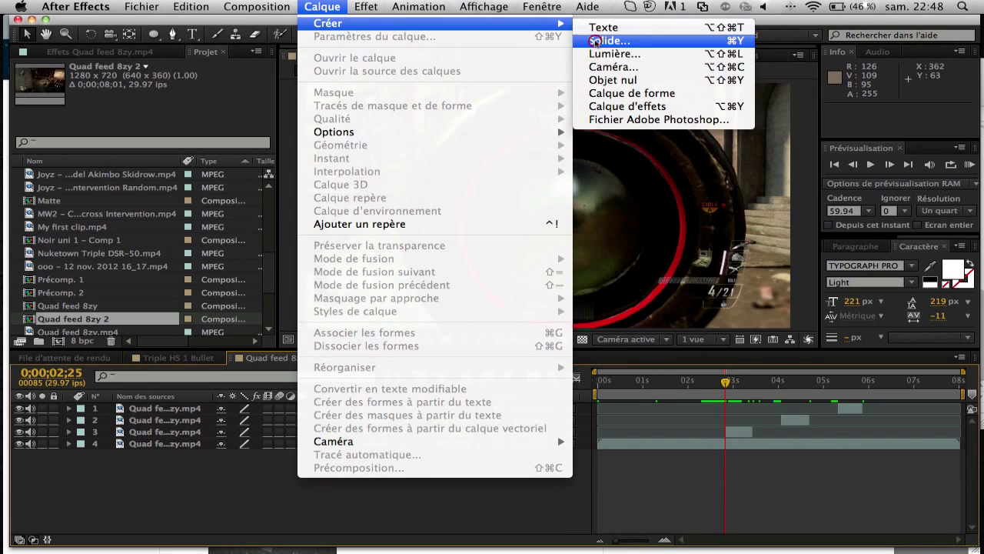
pyautogui.click(603, 40)
pyautogui.press('Return')
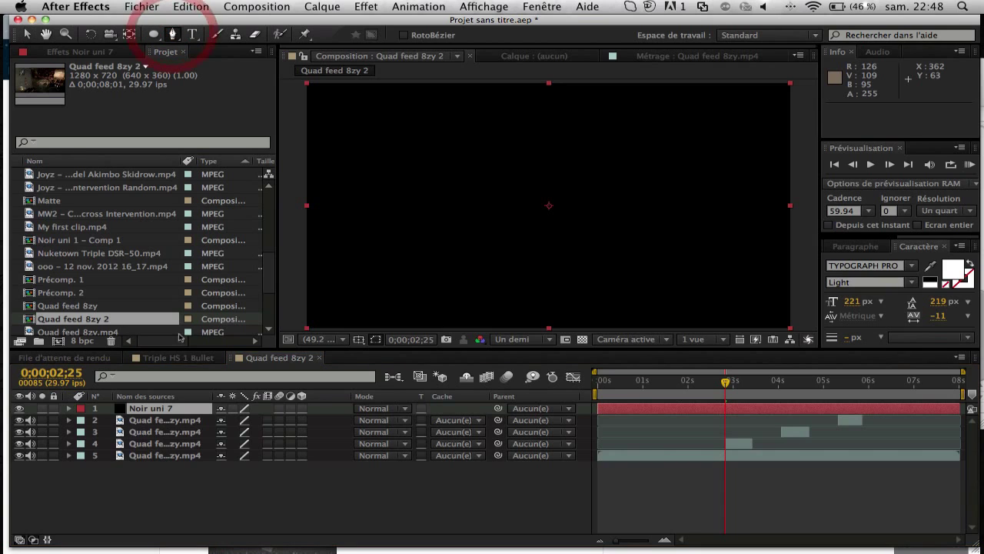
pyautogui.moveTo(185, 409); pyautogui.dragTo(178, 450)
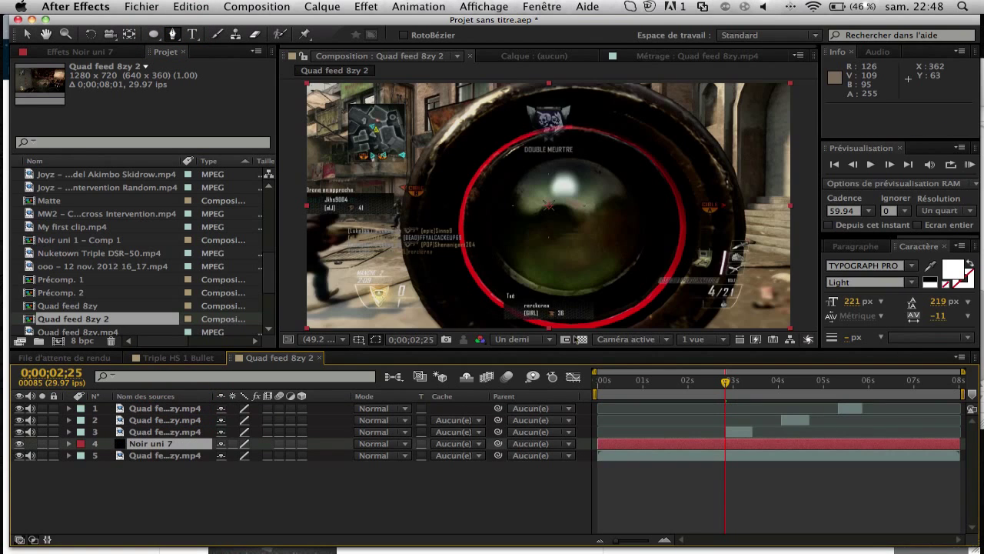
# Step: Draw a closed polygonal Pen mask around the scope on the black solid at 0;00;02;25
pyautogui.click(404, 252)
pyautogui.click(405, 127)
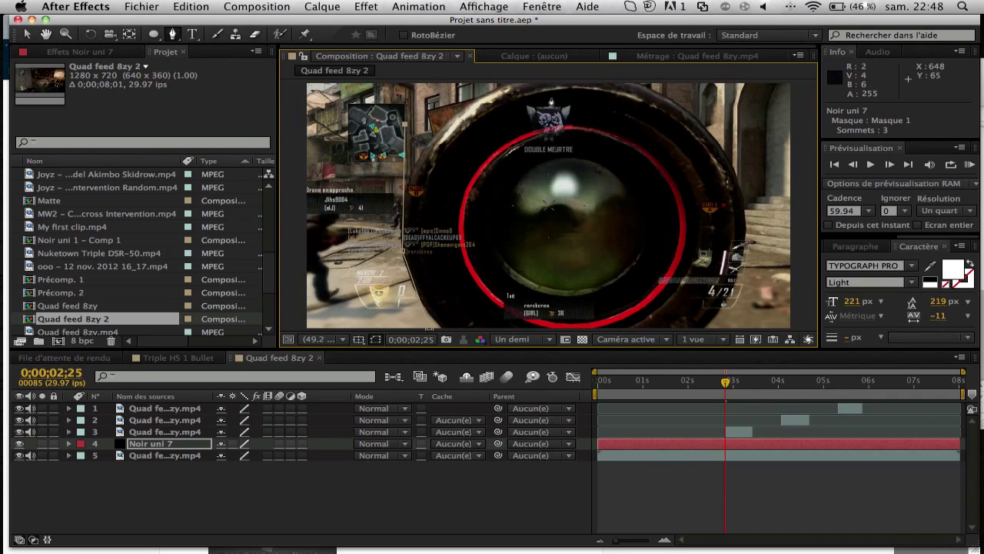
pyautogui.click(544, 82)
pyautogui.click(715, 91)
pyautogui.click(748, 318)
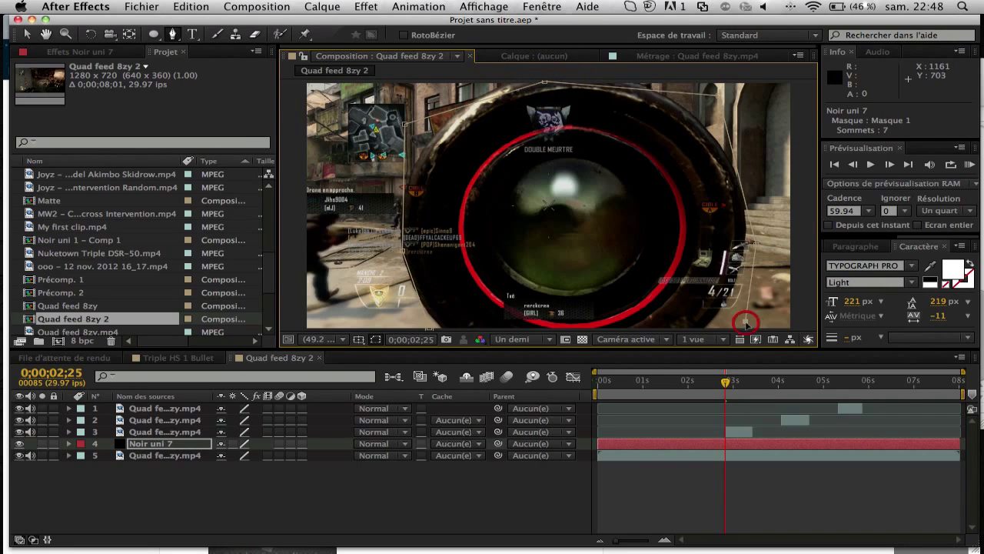
pyautogui.click(432, 328)
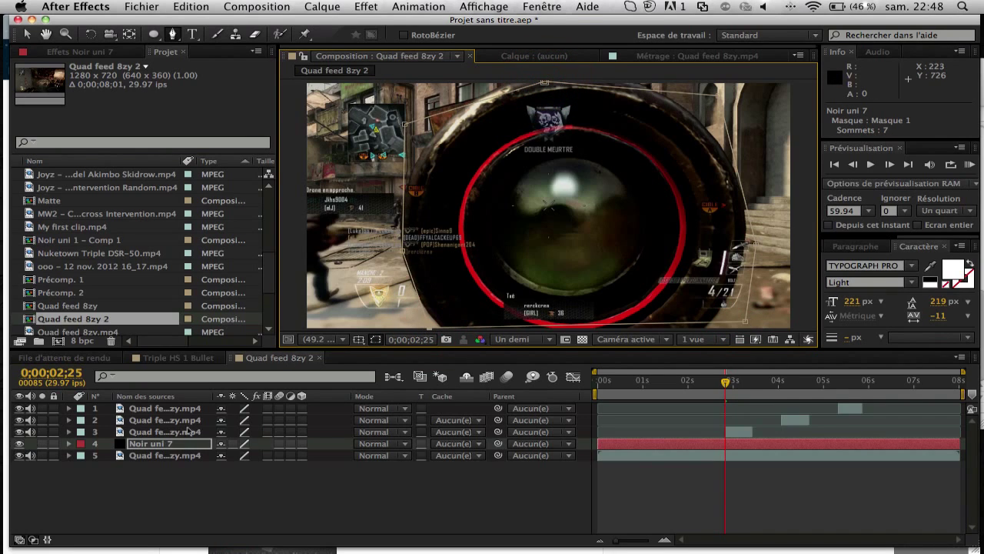
# Step: Keyframe the solid's mask path at 0;00;02;25, then advance to 0;00;02;28 and move the mask's top vertex slightly
pyautogui.click(175, 446)
pyautogui.press('m')
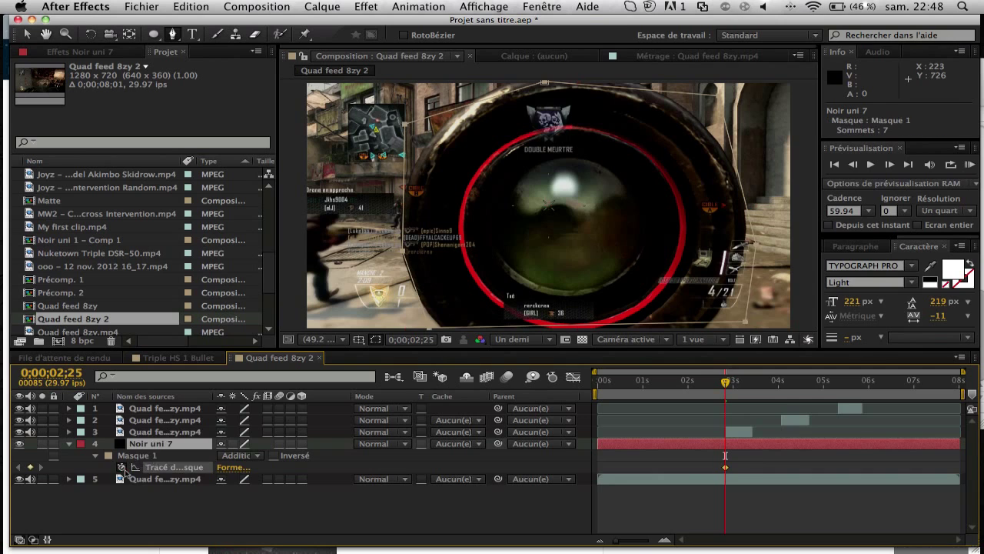
pyautogui.click(888, 165)
pyautogui.click(888, 164)
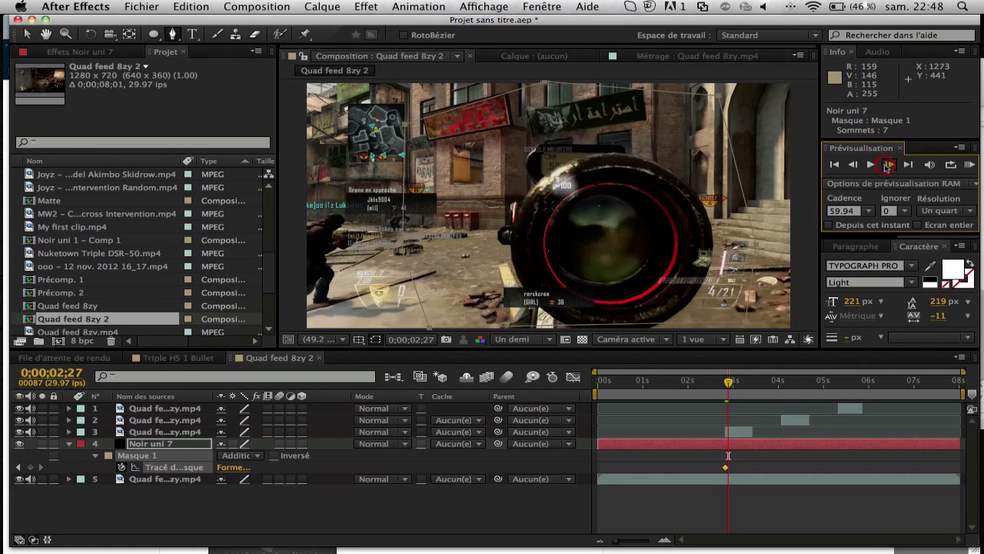
pyautogui.click(888, 164)
pyautogui.moveTo(553, 83); pyautogui.dragTo(545, 85)
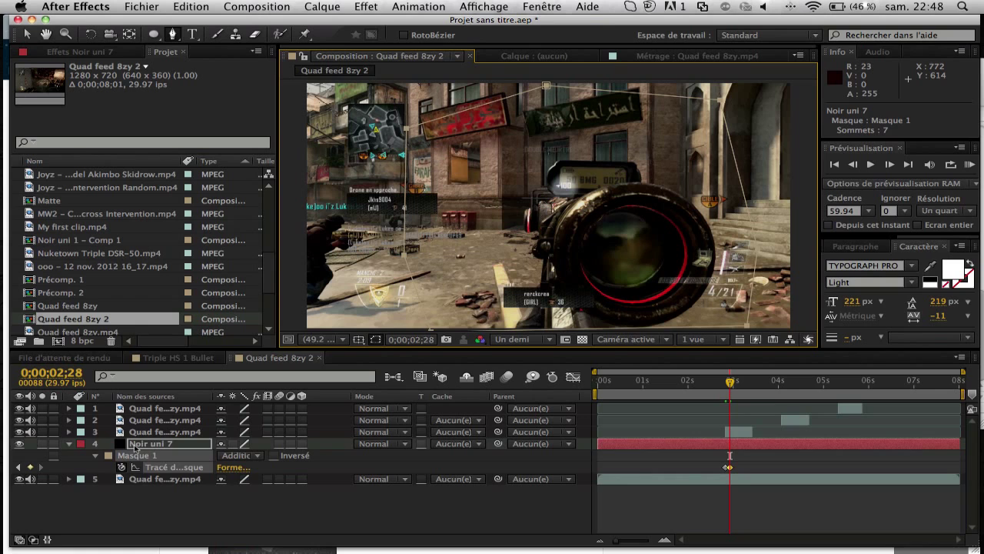
# Step: Delete the masked black solid layer from the composition
pyautogui.click(137, 515)
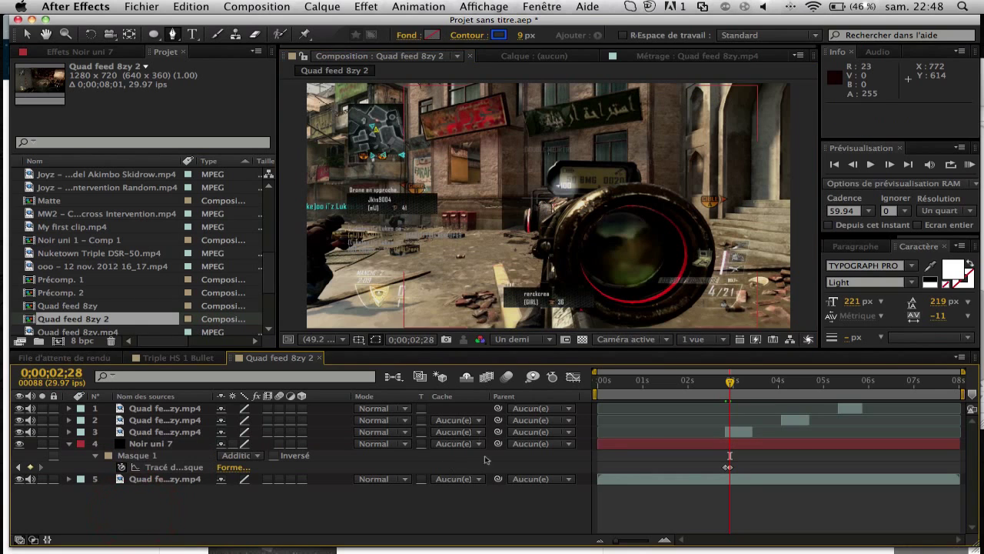
pyautogui.click(165, 444)
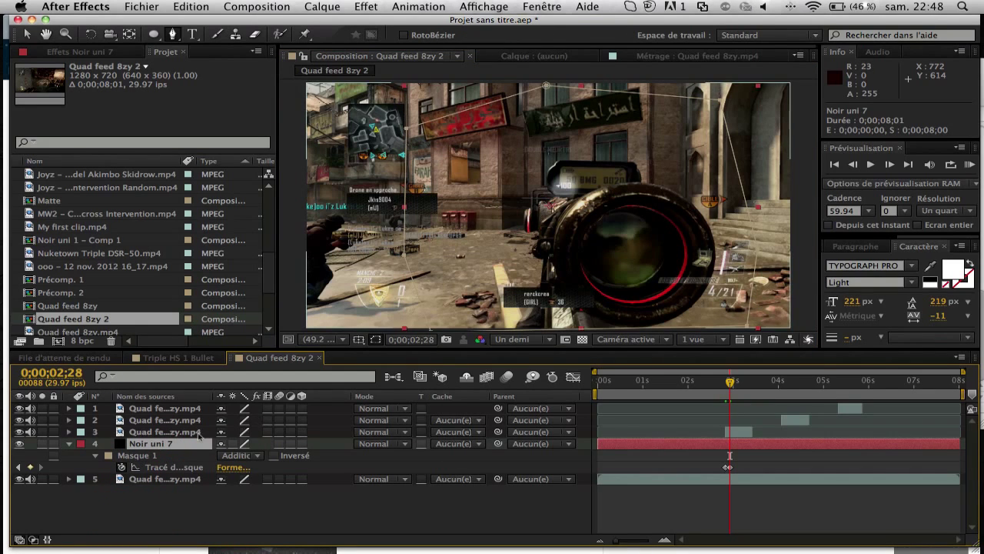
pyautogui.click(181, 442)
pyautogui.press('Delete')
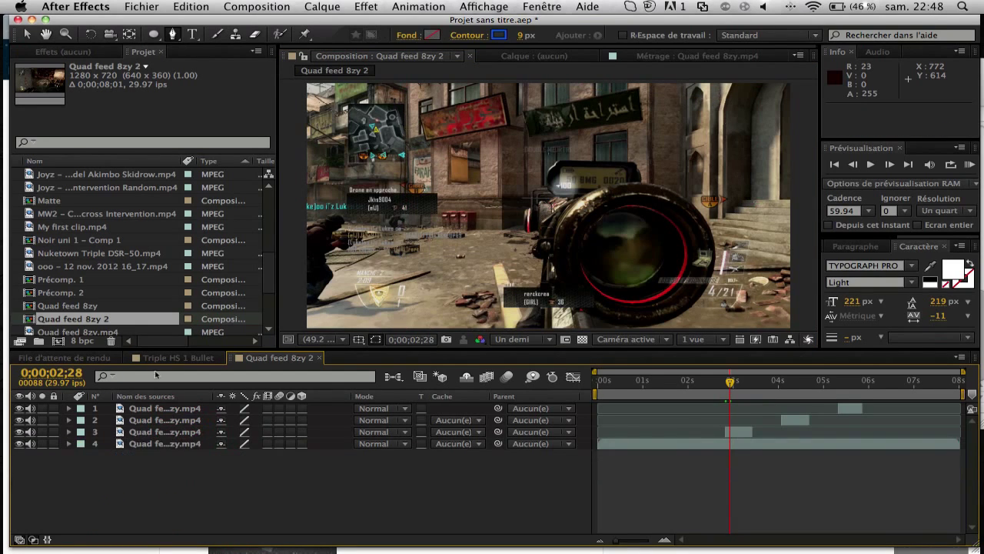
pyautogui.click(165, 358)
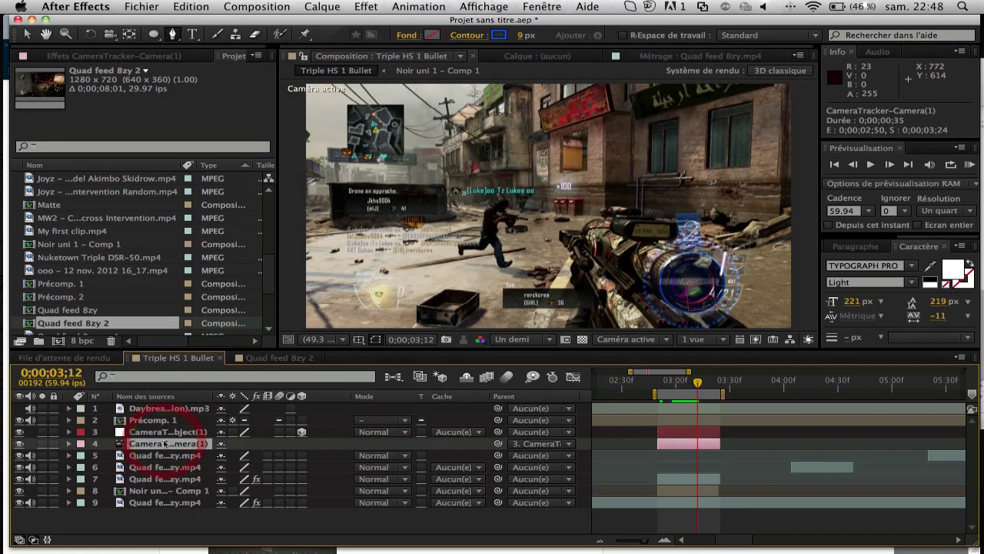
pyautogui.click(166, 432)
pyautogui.hotkey('ctrl', 'c')
pyautogui.click(257, 359)
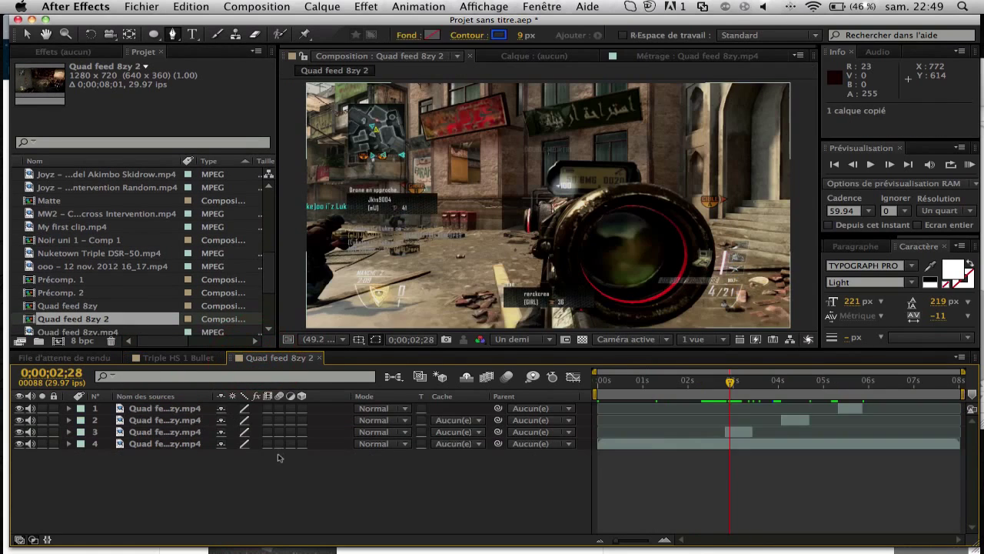
pyautogui.hotkey('ctrl', 'v')
pyautogui.moveTo(197, 410); pyautogui.dragTo(166, 414)
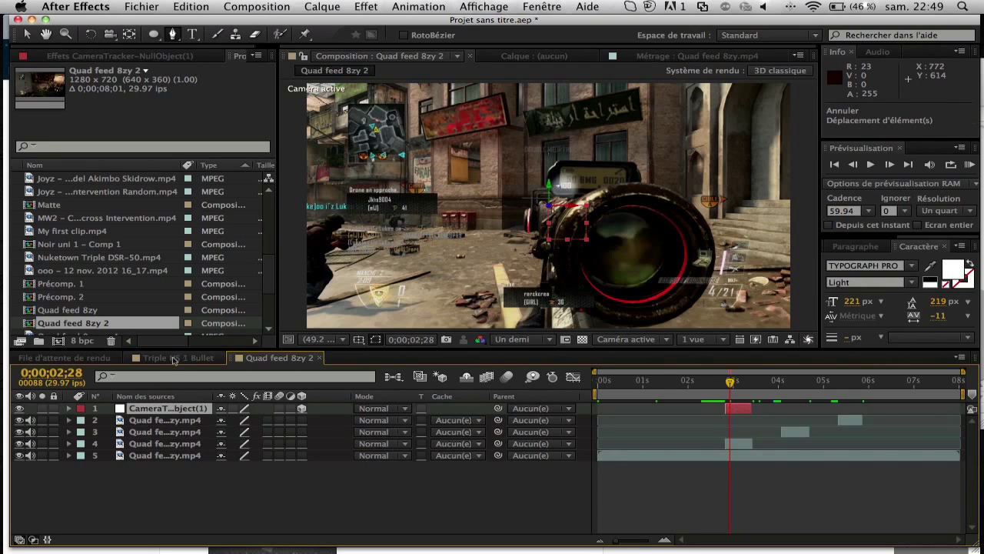
pyautogui.click(178, 407)
pyautogui.press('Delete')
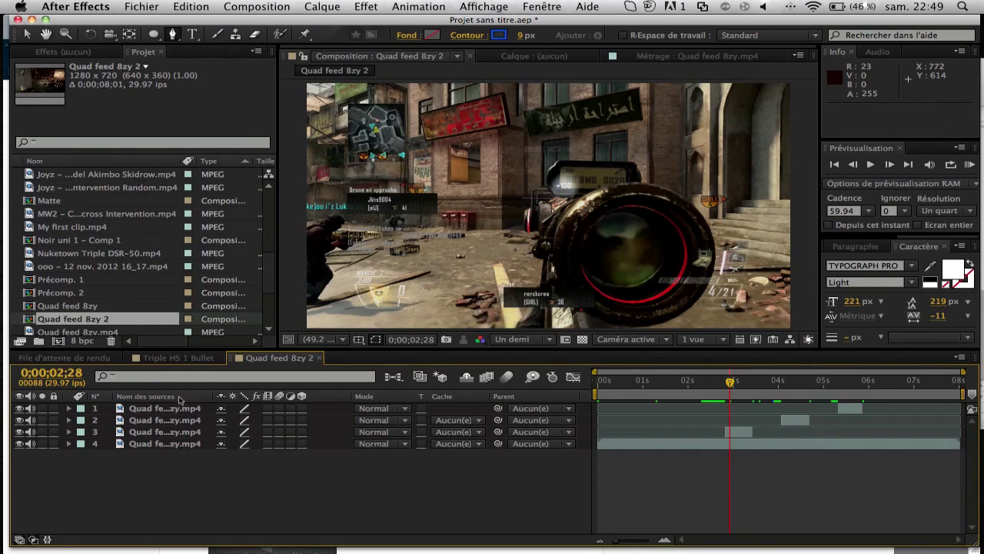
# Step: Copy the masked Noir uni 1 solid from inside Noir uni 1 - Comp 1 and paste it into the Quad feed 8zy 2 composition
pyautogui.click(178, 357)
pyautogui.click(182, 432)
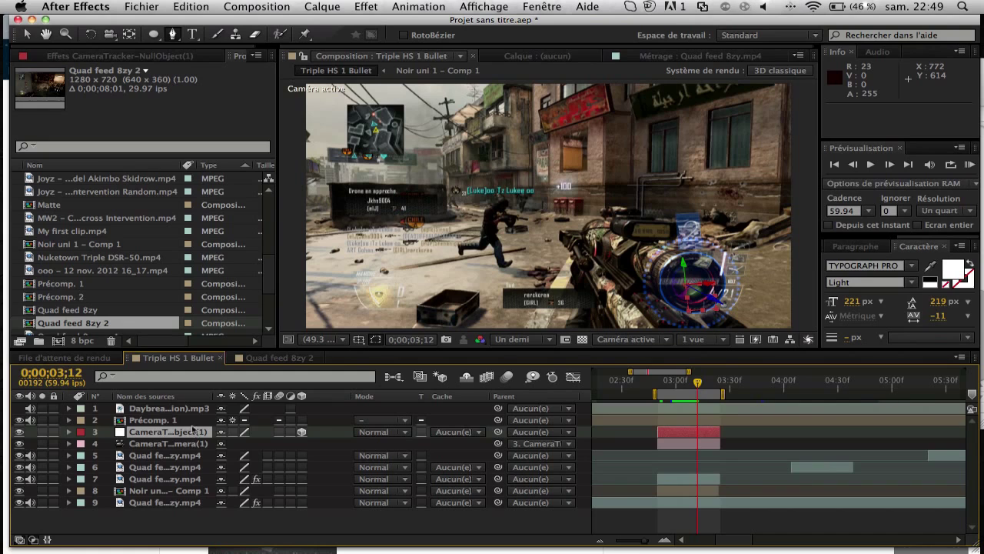
pyautogui.click(185, 420)
pyautogui.click(182, 492)
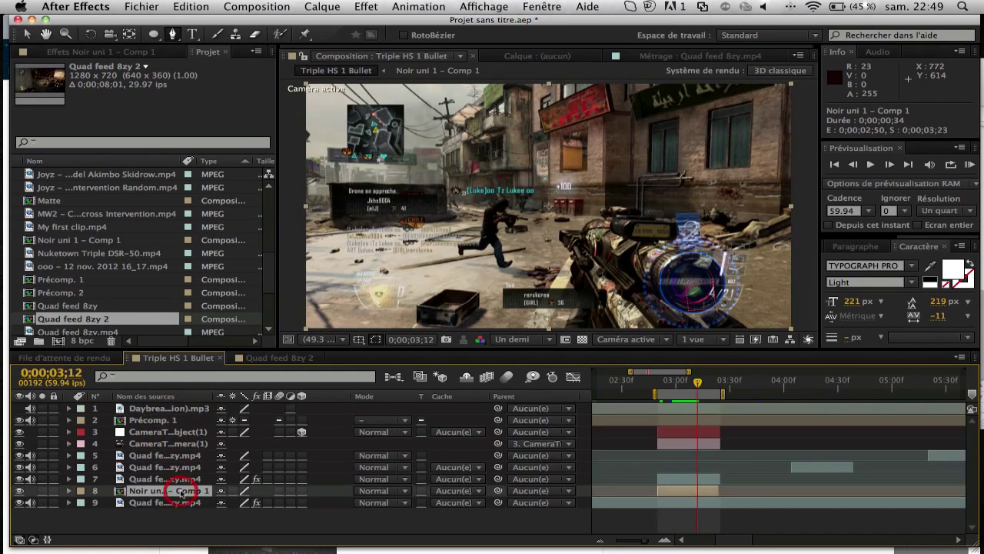
pyautogui.doubleClick(182, 492)
pyautogui.press('super+c')
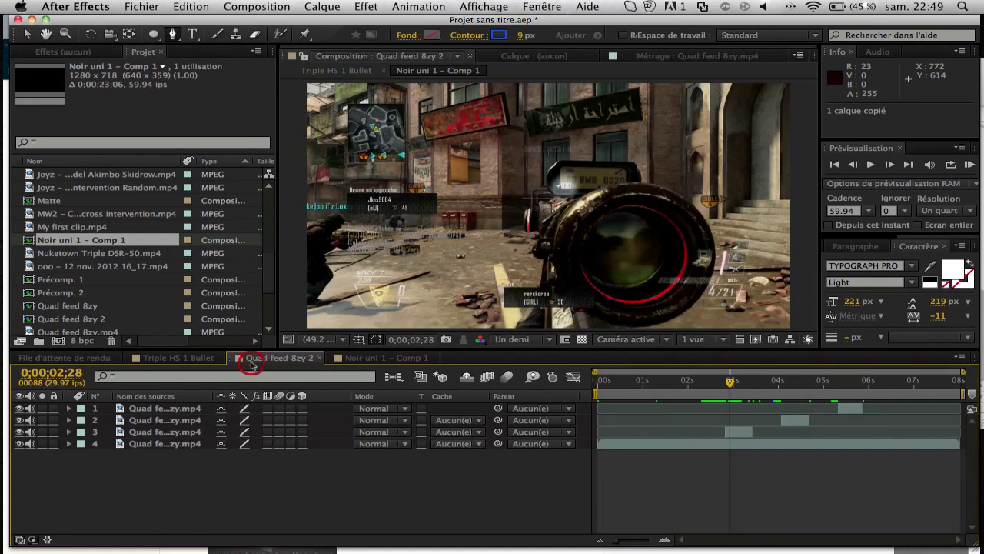
pyautogui.click(250, 358)
pyautogui.press('super+v')
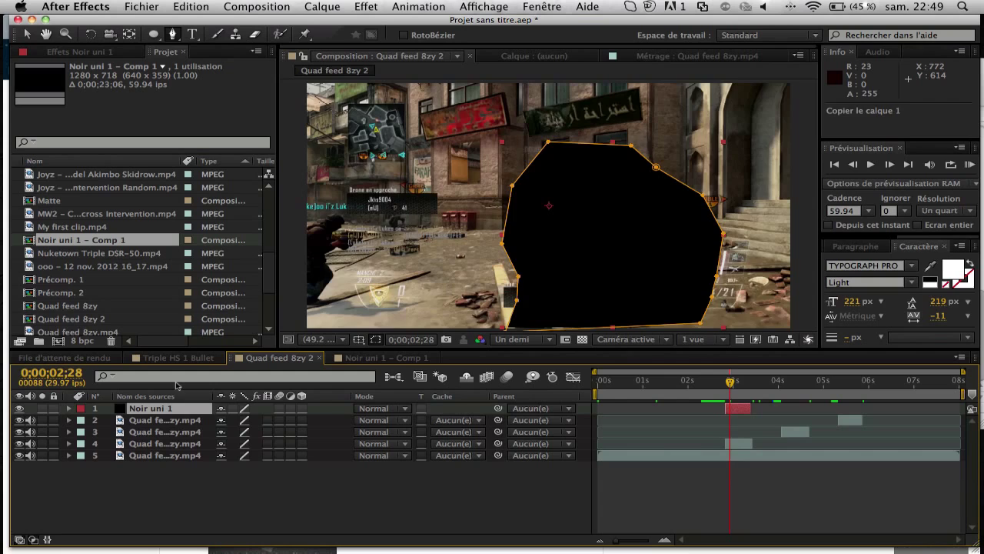
# Step: Preview the pasted solid's mask, place the solid directly above the full-length clip and precompose it as Noir uni 1 - Comp 2, transferring all attributes
pyautogui.press('space')
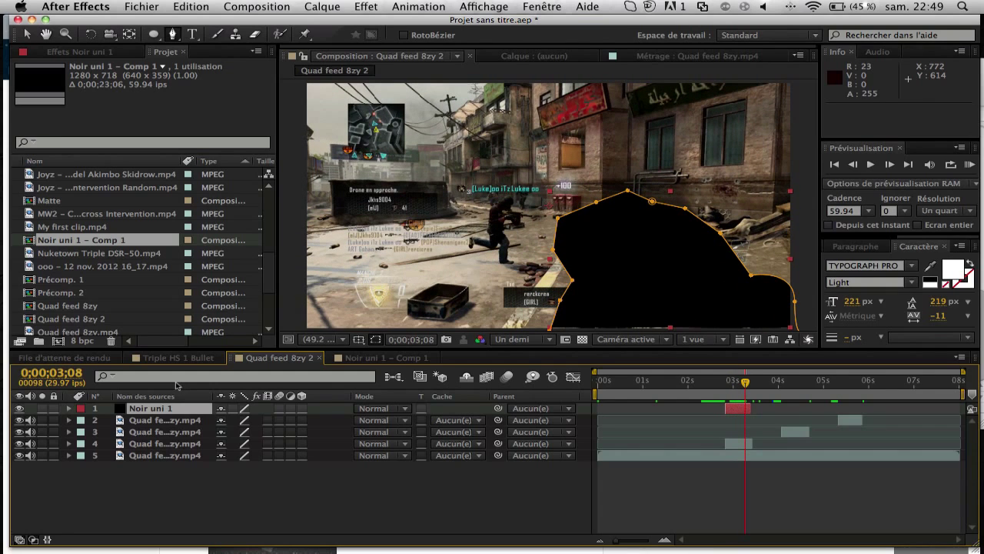
pyautogui.moveTo(198, 410); pyautogui.dragTo(188, 450)
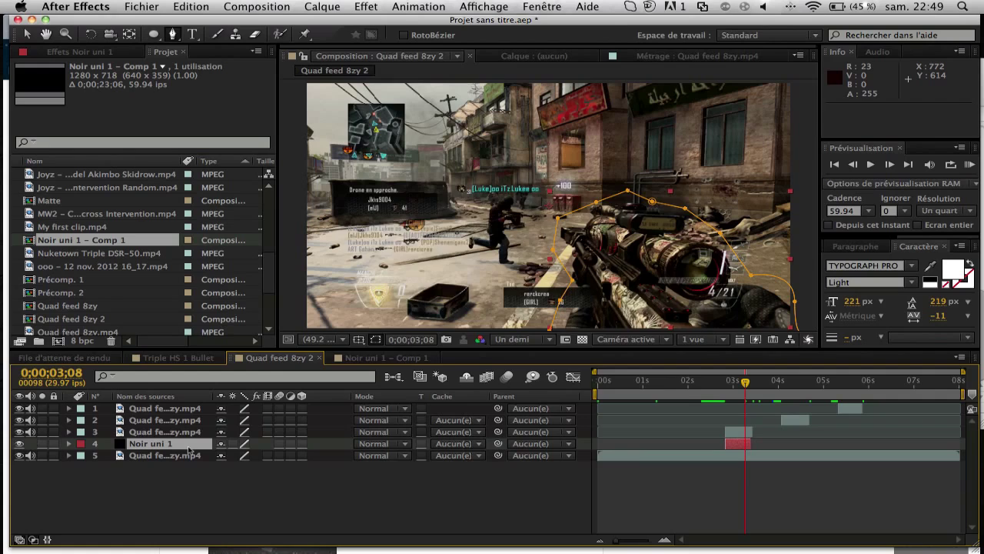
pyautogui.press('super+shift+c')
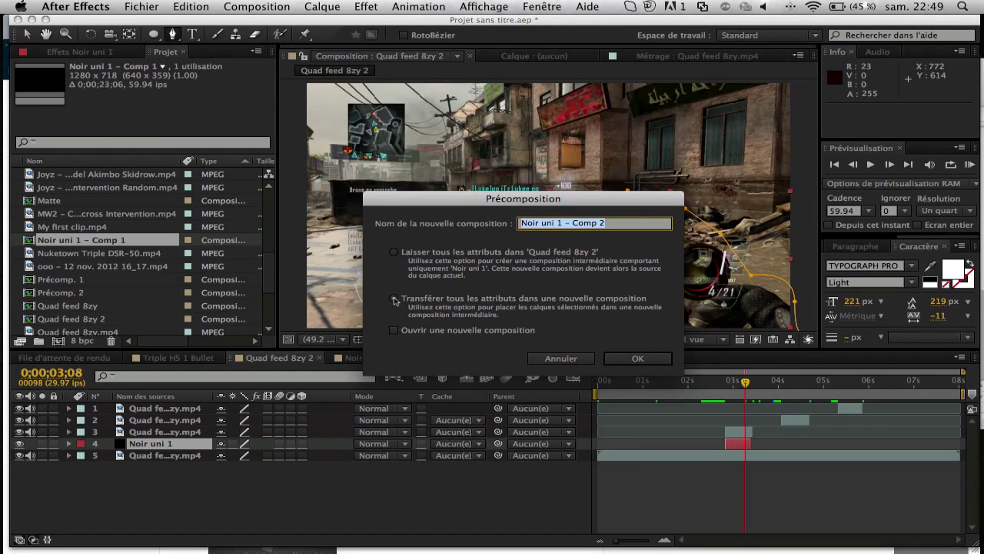
pyautogui.click(637, 358)
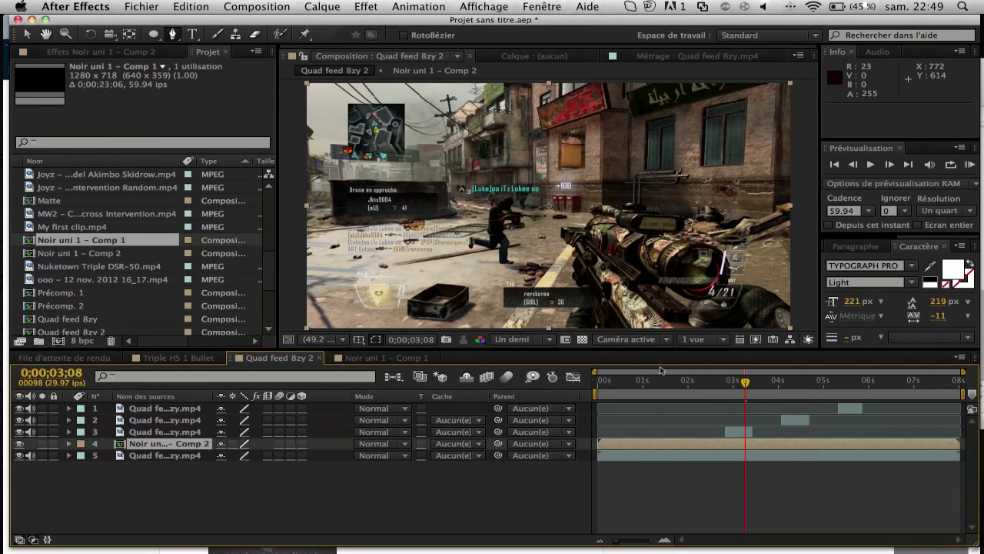
# Step: Split the Noir uni 1 - Comp 2 layer at 0;00;02;25 and delete the portion outside the first scope segment
pyautogui.moveTo(745, 380); pyautogui.dragTo(726, 382)
pyautogui.press('super+shift+a')
pyautogui.click(729, 445)
pyautogui.press('super+shift+d')
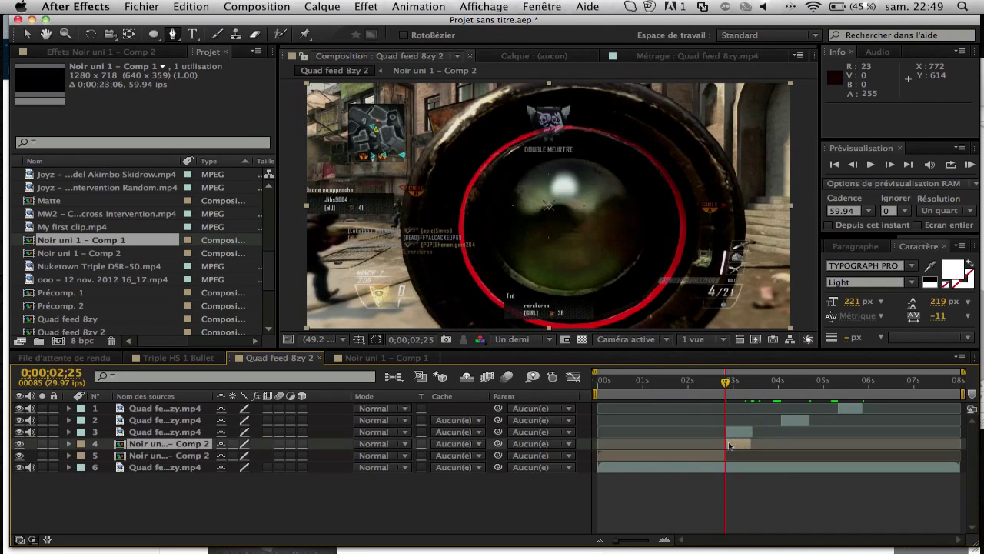
pyautogui.click(719, 452)
pyautogui.press('Delete')
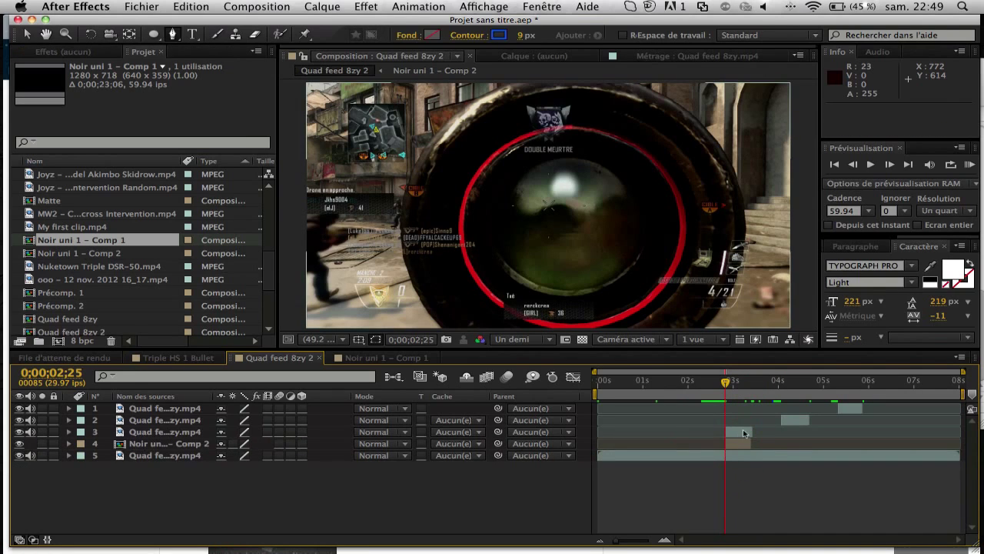
# Step: Apply The Foundry's CameraTracker (1.0) effect to the short clip segment starting at 0;00;02;25
pyautogui.click(743, 433)
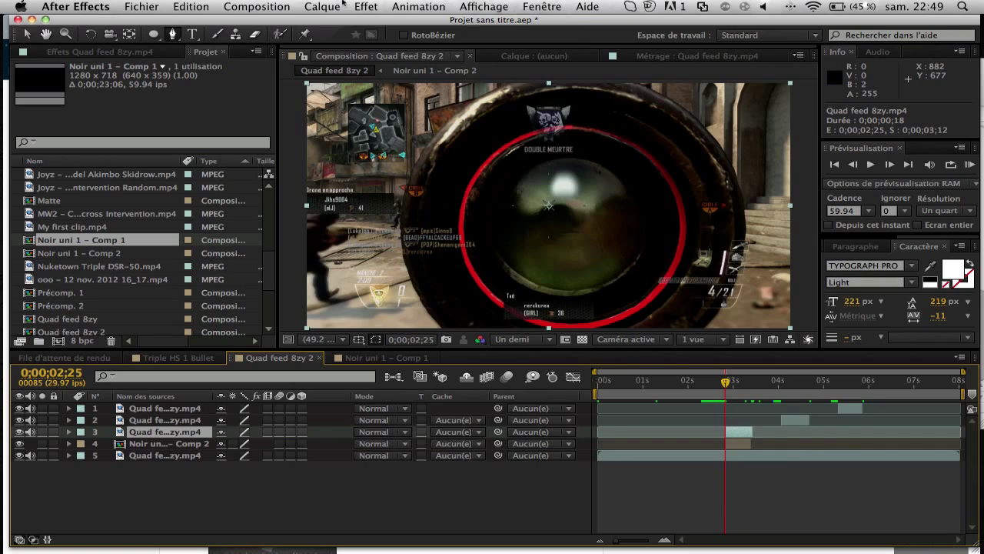
pyautogui.click(389, 6)
pyautogui.moveTo(366, 6)
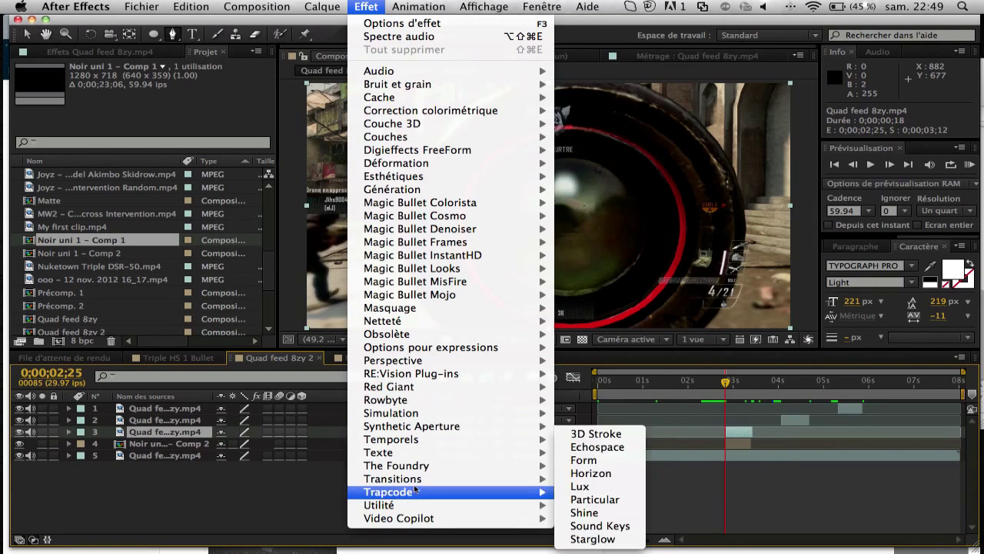
pyautogui.moveTo(446, 466)
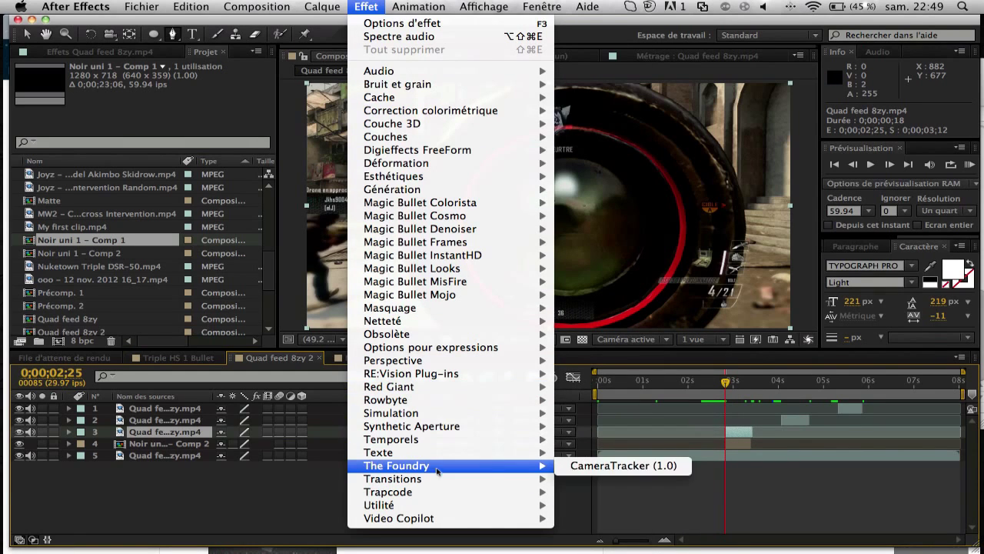
pyautogui.click(597, 465)
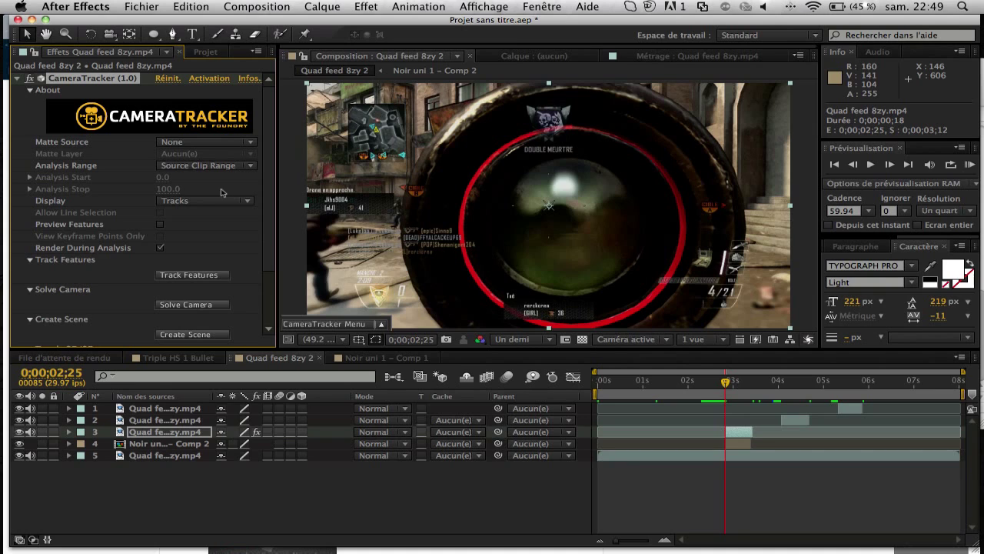
# Step: Set the CameraTracker matte source to Matte Inverted Alpha and its matte layer to Noir uni 1 - Comp 2
pyautogui.click(185, 143)
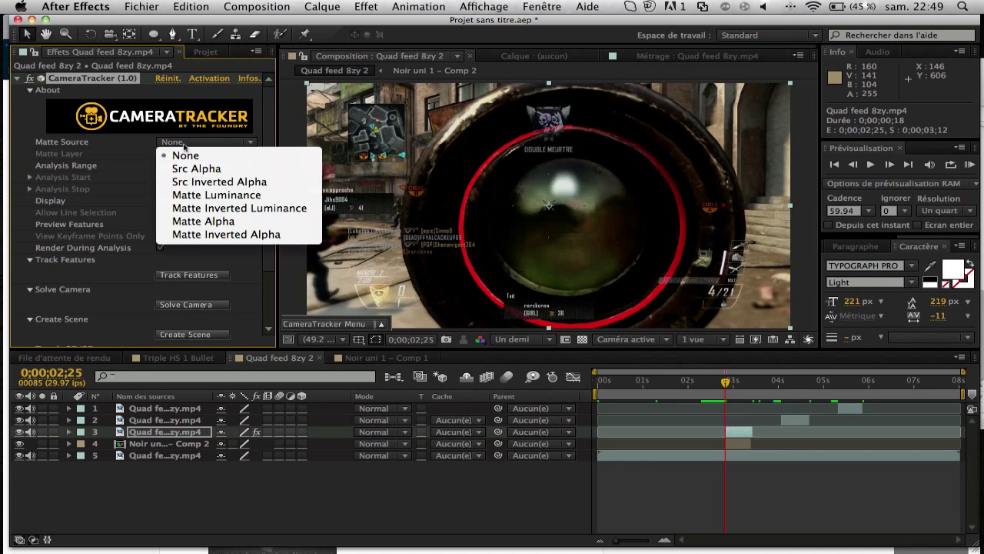
pyautogui.click(199, 233)
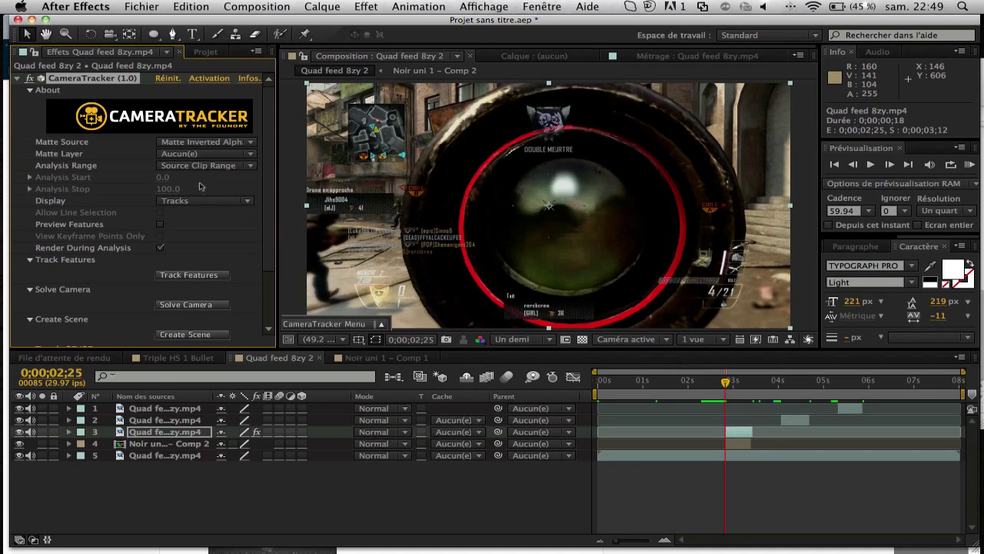
pyautogui.click(196, 155)
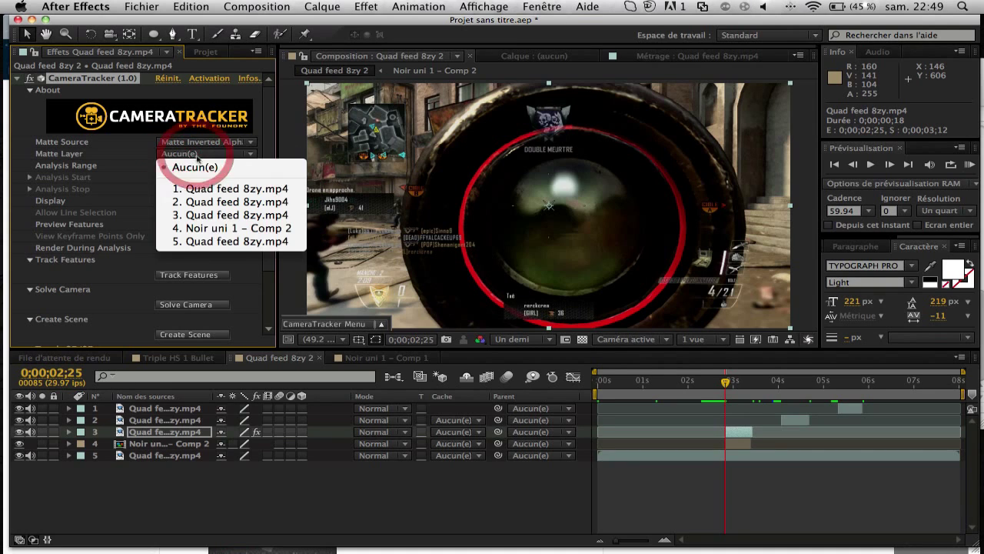
pyautogui.click(233, 233)
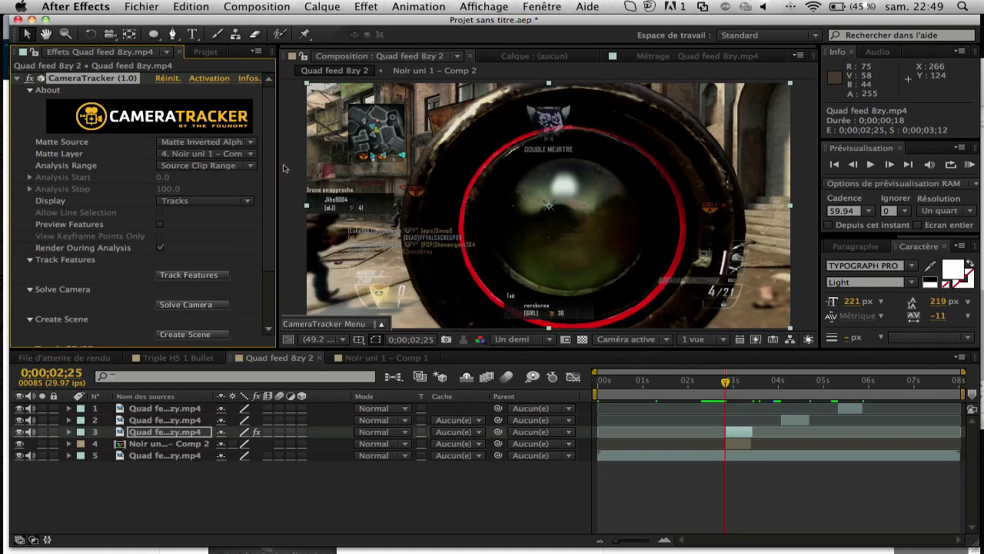
pyautogui.scroll(-5, 206, 277)
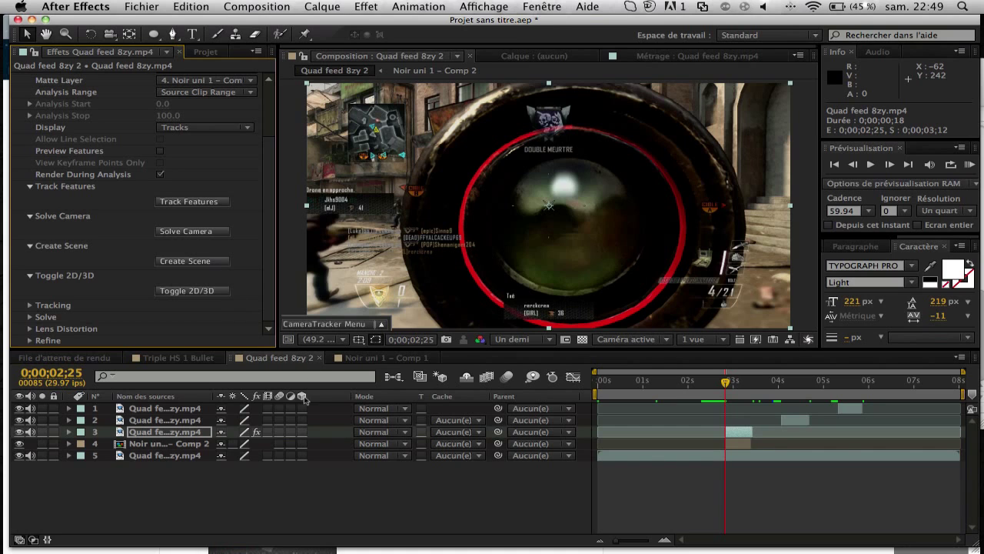
# Step: Copy the CameraTracker camera and null object from Triple HS 1 Bullet into Quad feed 8zy 2, placing both directly above the tracked segment
pyautogui.click(158, 358)
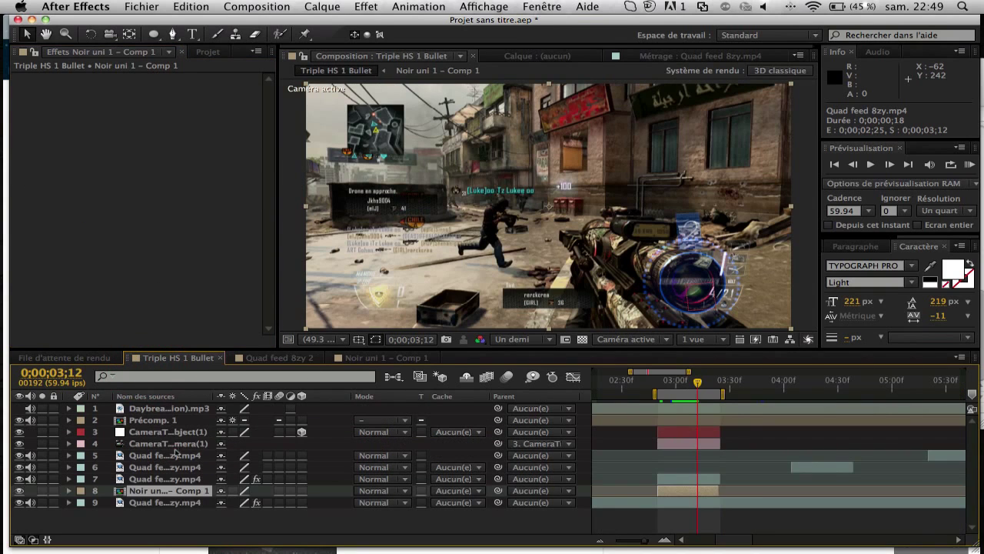
pyautogui.click(175, 455)
pyautogui.click(171, 443)
pyautogui.keyDown('shift'); pyautogui.click(174, 432); pyautogui.keyUp('shift')
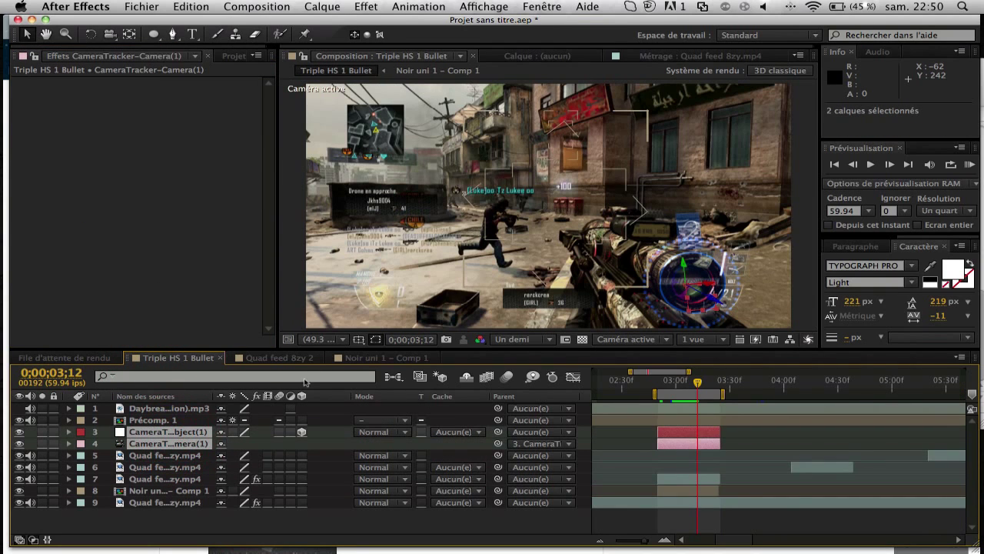
pyautogui.press('super+c')
pyautogui.click(353, 358)
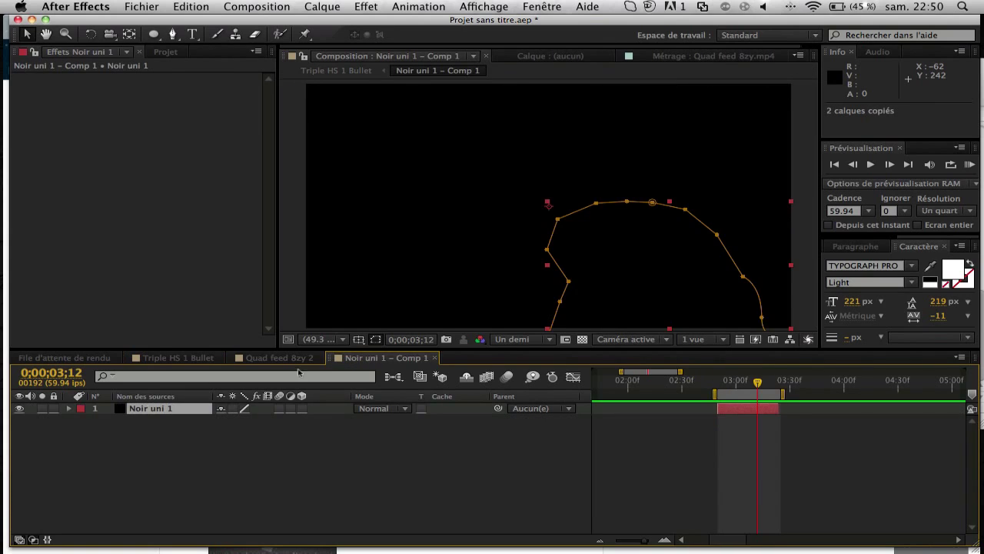
pyautogui.click(283, 358)
pyautogui.press('super+v')
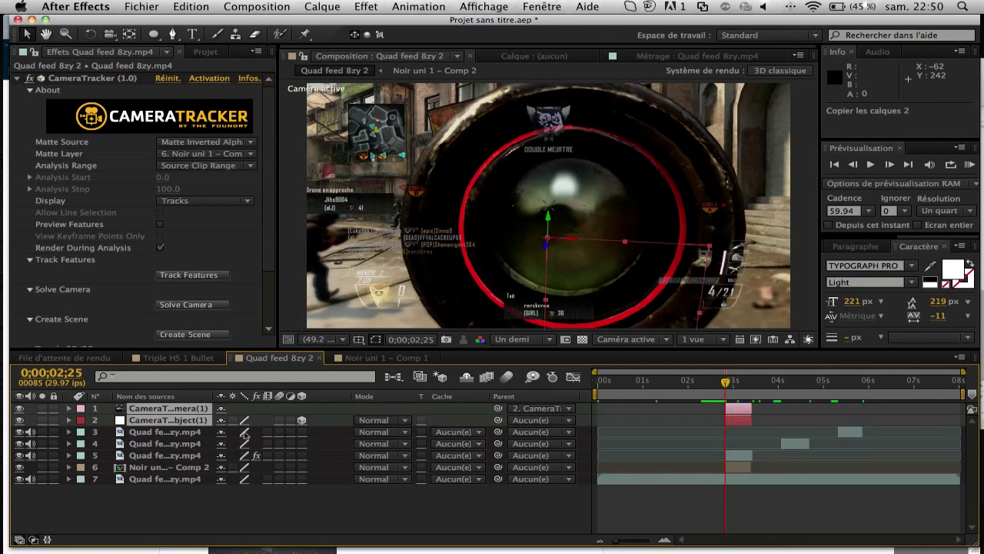
pyautogui.moveTo(172, 415); pyautogui.dragTo(175, 449)
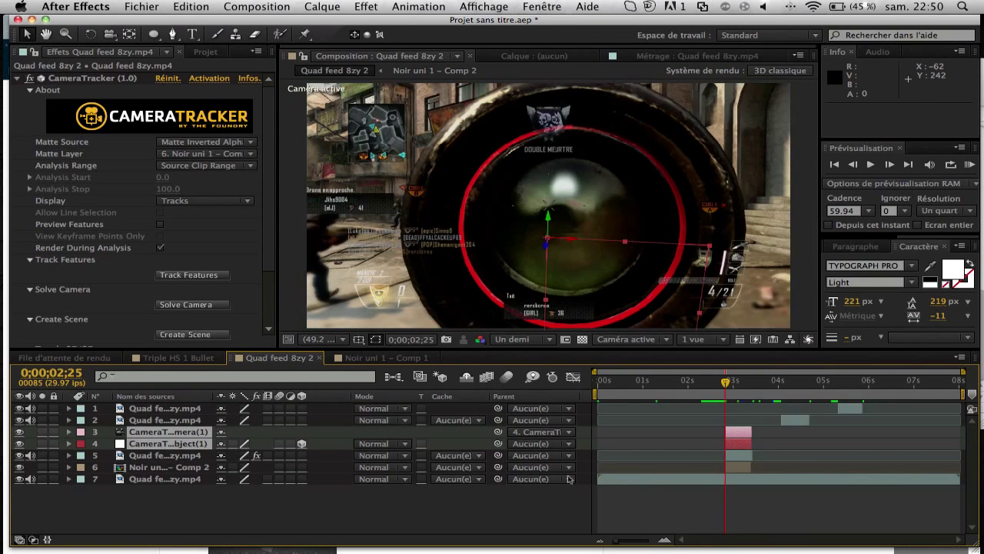
# Step: Preview the pasted tracking data over the scope segment and check the null object's position on the scope at 0;00;03;05
pyautogui.press('space')
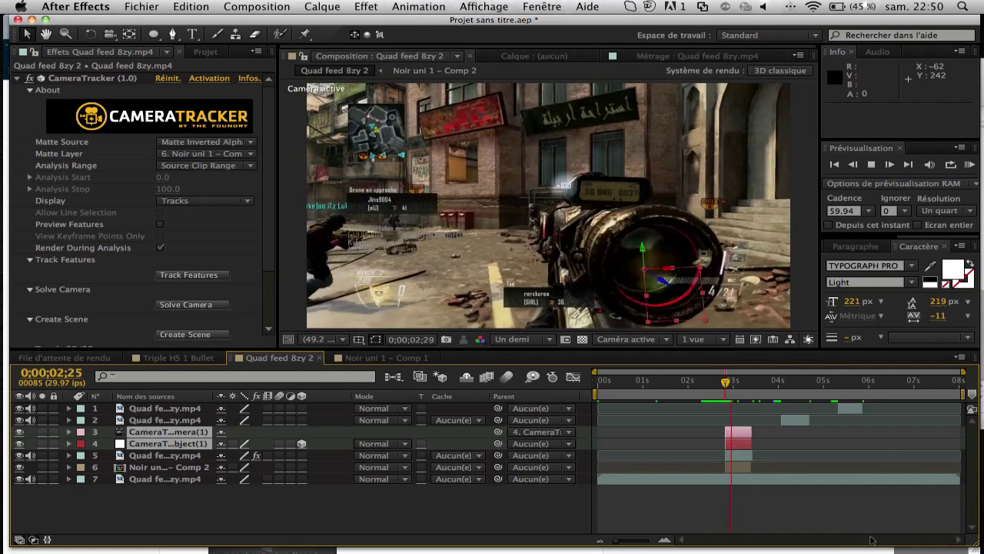
pyautogui.click(811, 525)
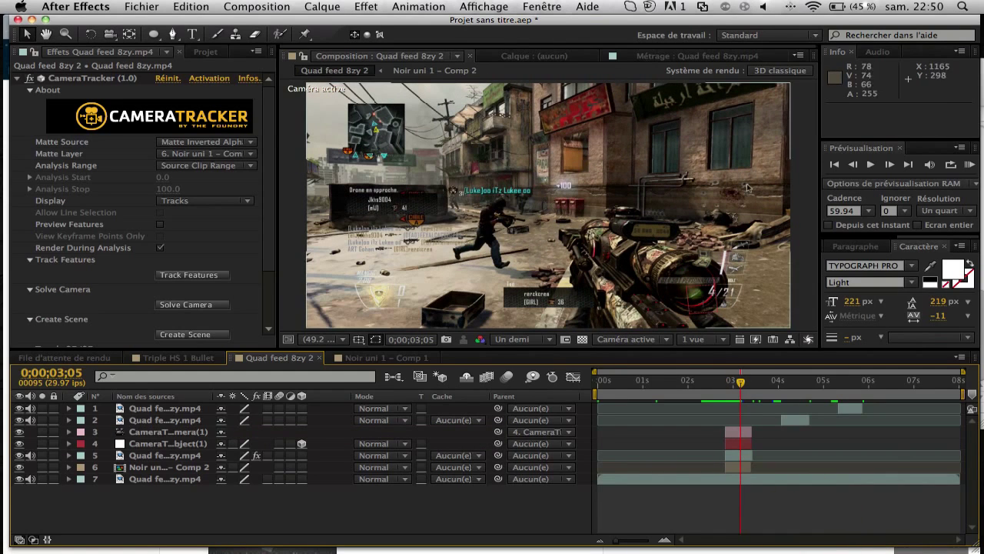
pyautogui.click(708, 292)
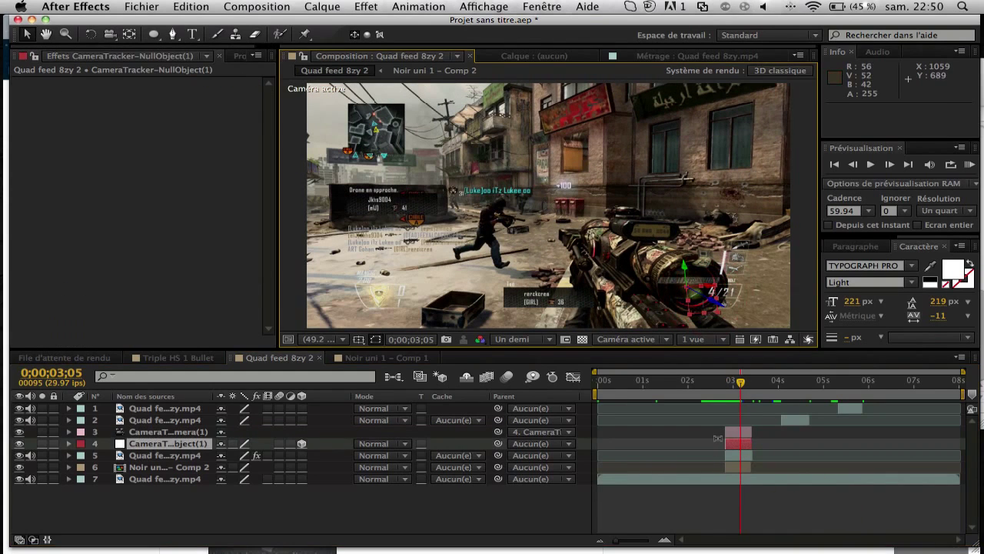
pyautogui.click(670, 501)
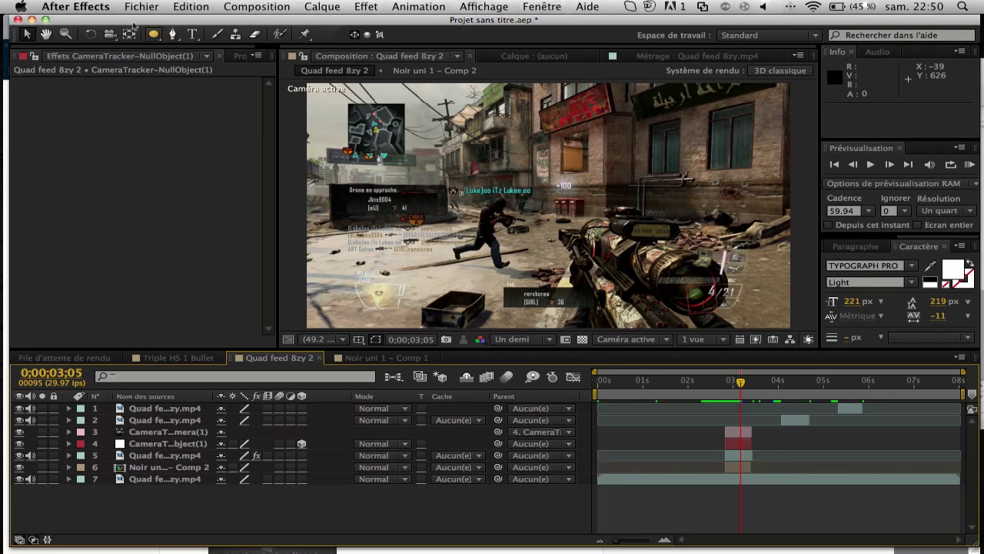
# Step: Draw a rectangle on a new shape layer with no fill and a 9 px blue stroke, over the building around the +100 marker
pyautogui.click(152, 35)
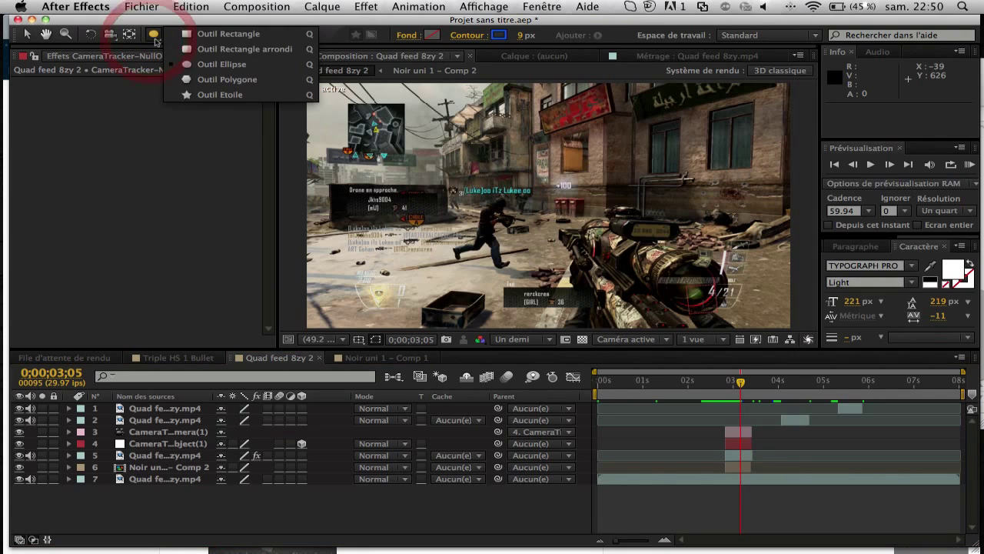
pyautogui.click(193, 35)
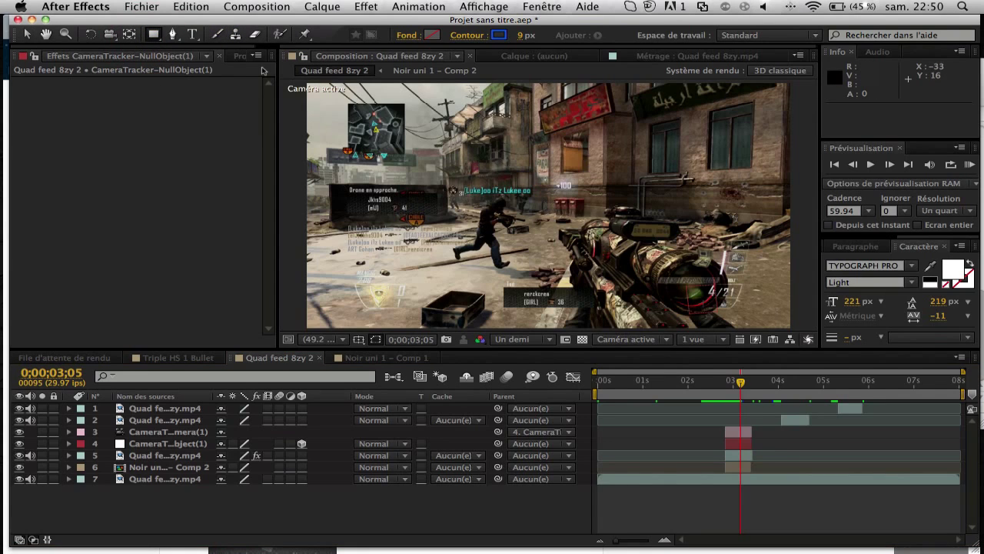
pyautogui.moveTo(495, 158); pyautogui.dragTo(571, 203)
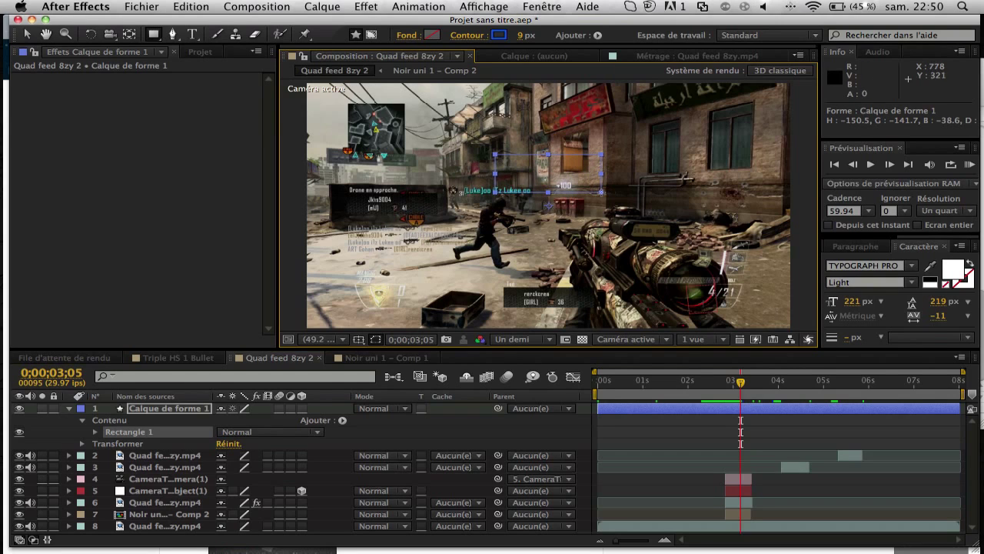
# Step: Give the rectangle a solid dark green fill (#006528), keep its #005AFF blue stroke and set the stroke width to 2 px
pyautogui.click(433, 36)
pyautogui.moveTo(647, 422)
pyautogui.mouseDown()
pyautogui.moveTo(648, 455)
pyautogui.moveTo(650, 438)
pyautogui.mouseUp()
pyautogui.click(594, 436)
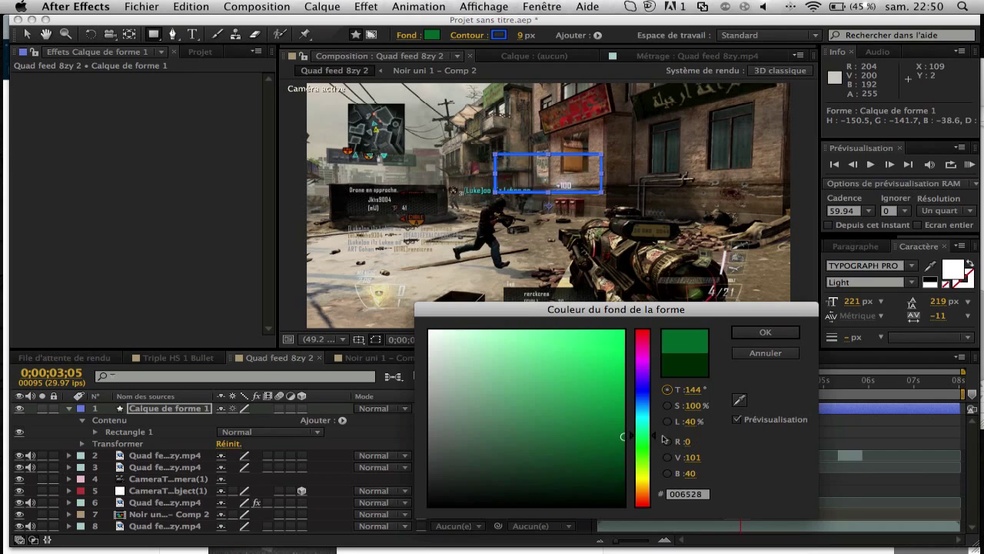
pyautogui.press('Return')
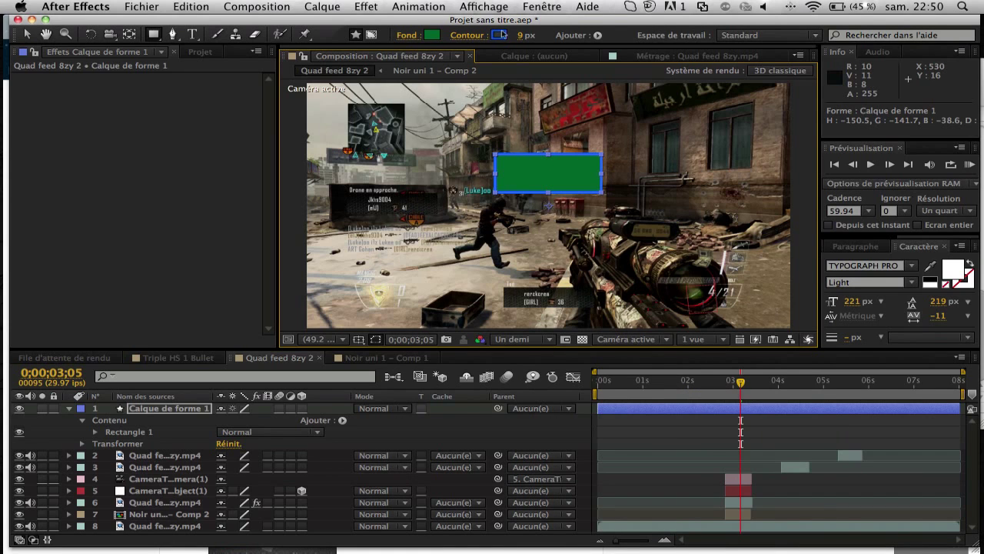
pyautogui.click(499, 34)
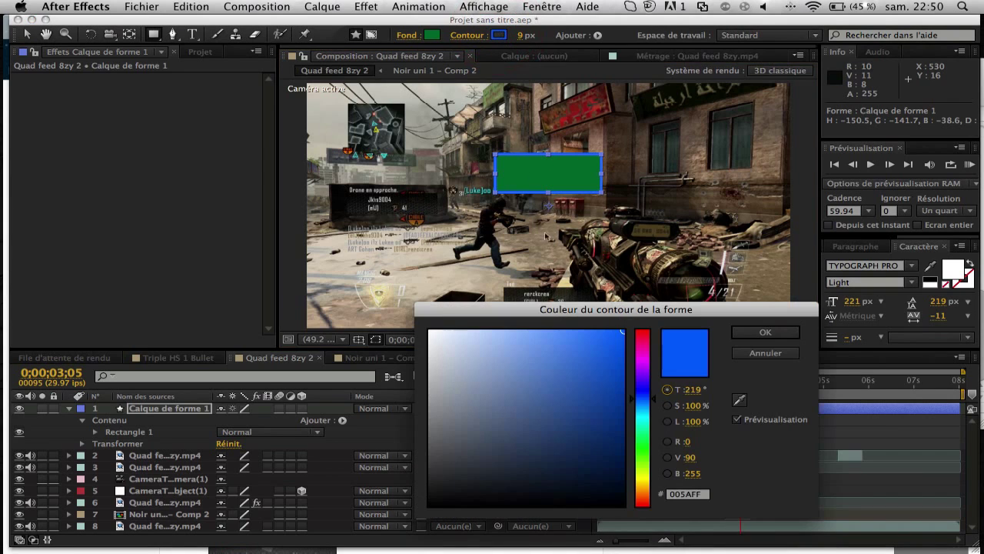
pyautogui.click(764, 331)
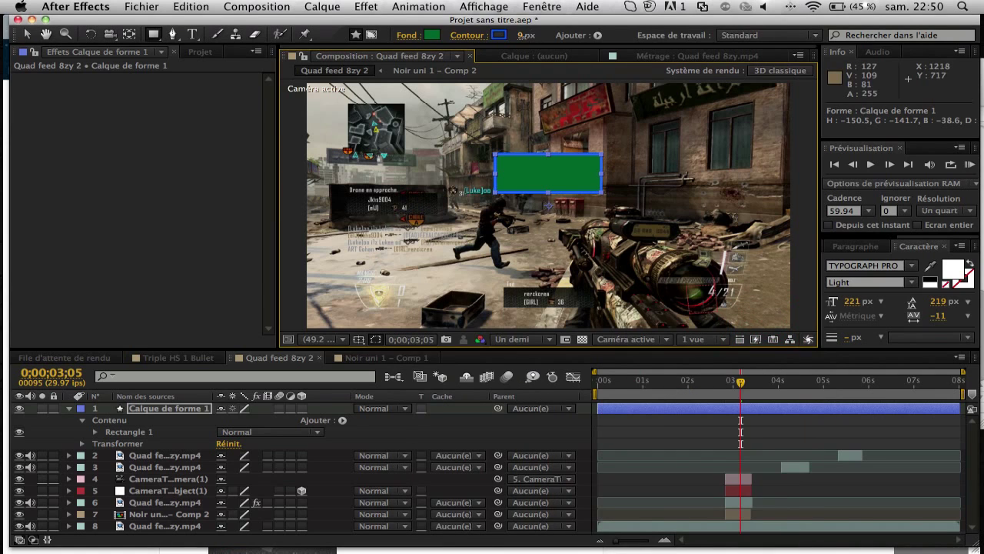
pyautogui.click(525, 34)
pyautogui.click(624, 463)
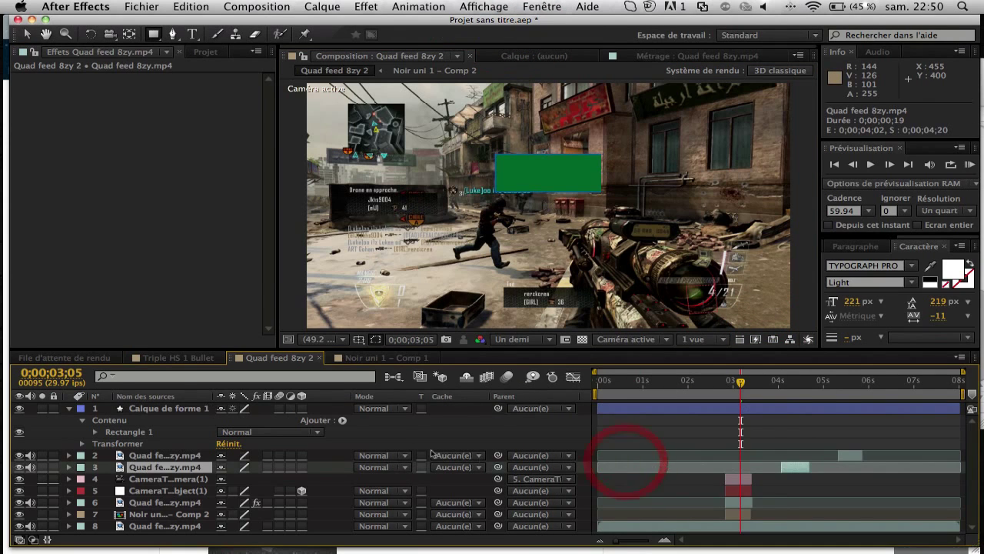
# Step: Try the Addition blending mode on the green rectangle's layer and return it to Normal
pyautogui.click(384, 408)
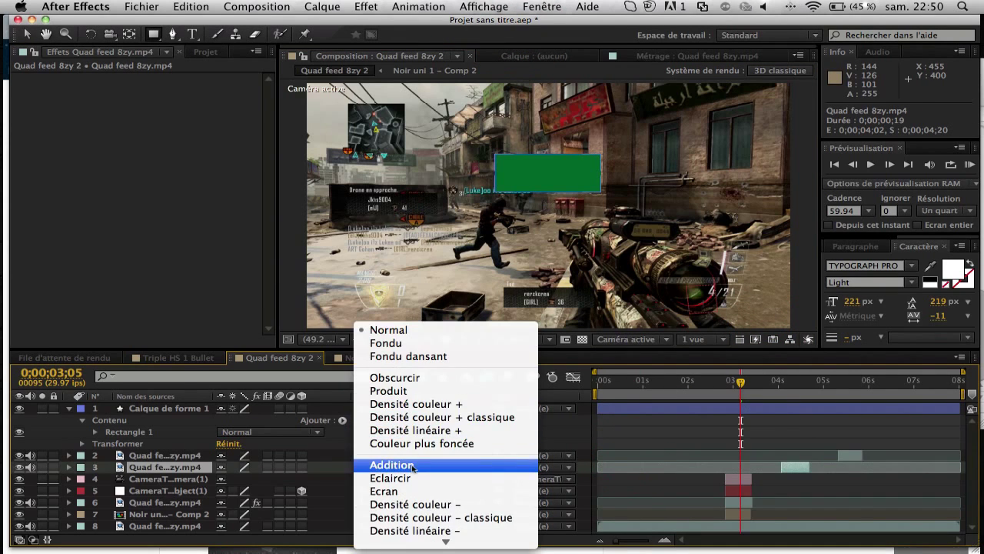
pyautogui.click(413, 465)
pyautogui.click(669, 439)
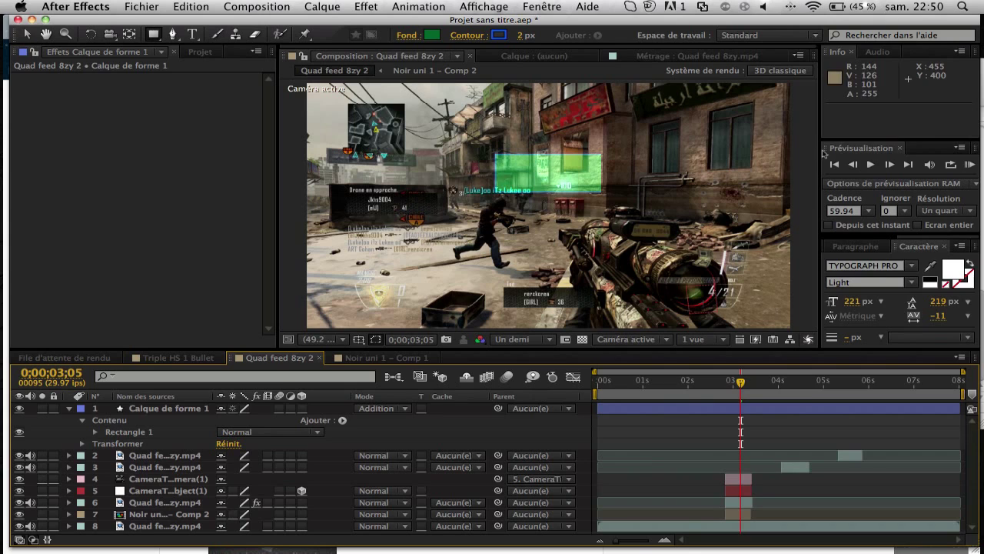
pyautogui.click(197, 412)
pyautogui.click(364, 413)
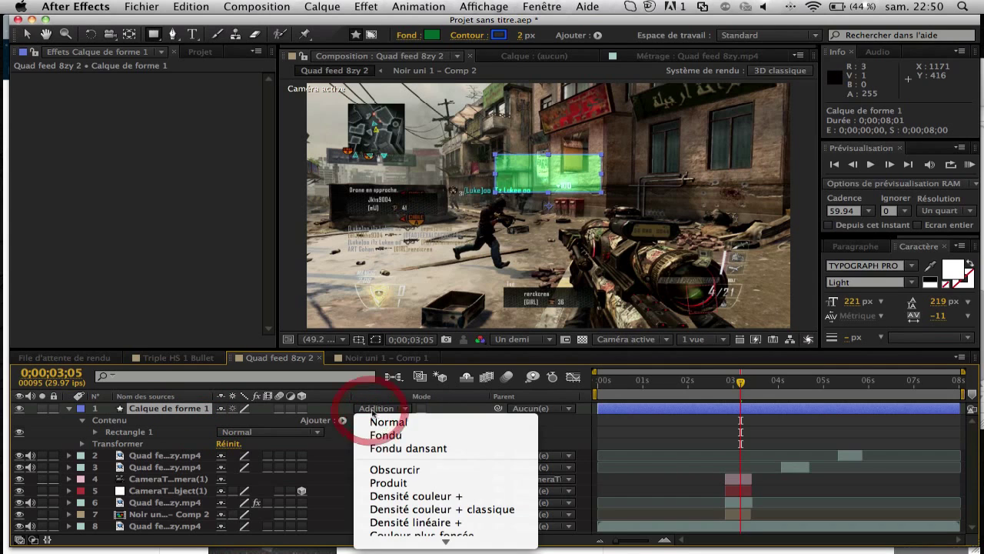
pyautogui.click(362, 413)
# Step: Lower the opacity of the green rectangle's layer to 42%
pyautogui.press('t')
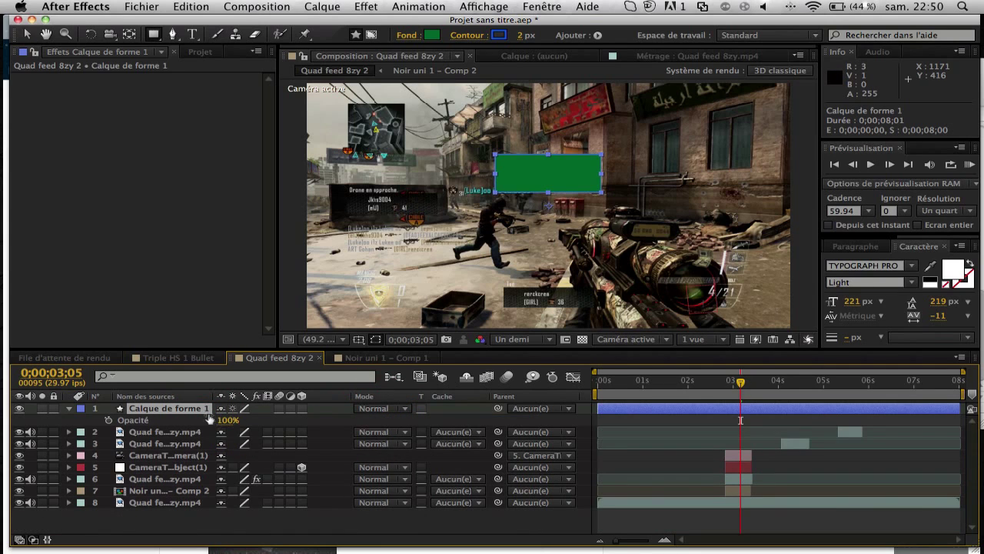
pyautogui.moveTo(218, 420); pyautogui.dragTo(175, 421)
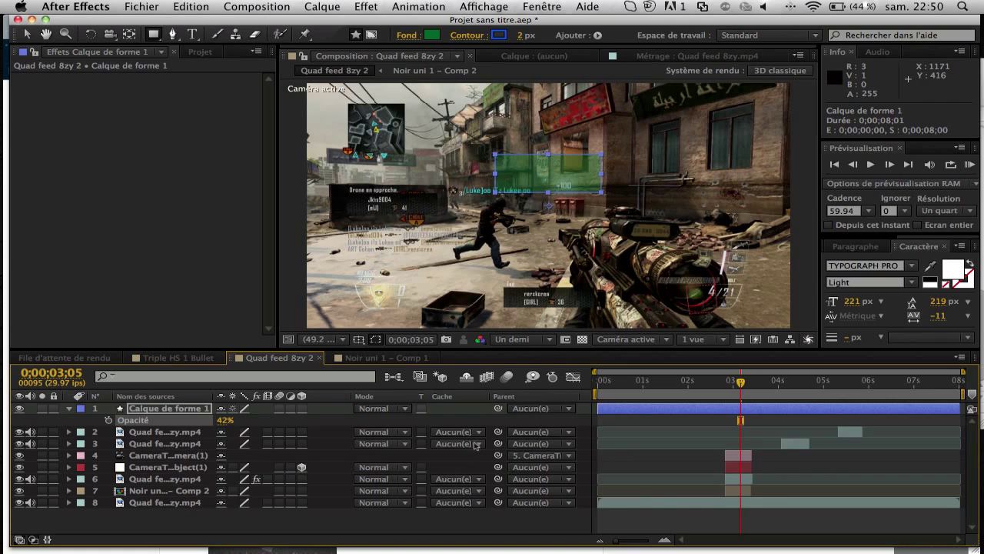
pyautogui.click(436, 422)
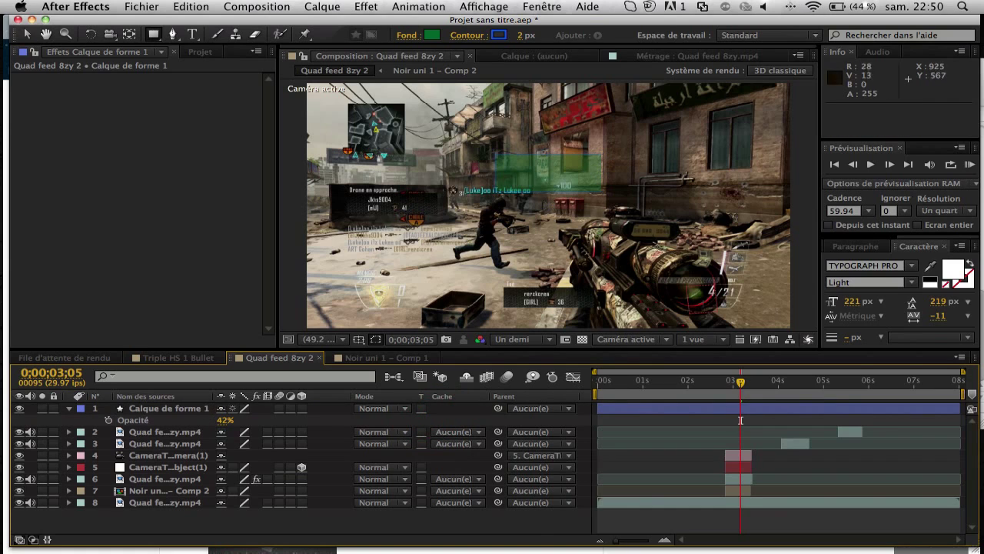
# Step: Set the green rectangle's layer to the Addition blending mode with 100% opacity
pyautogui.click(365, 410)
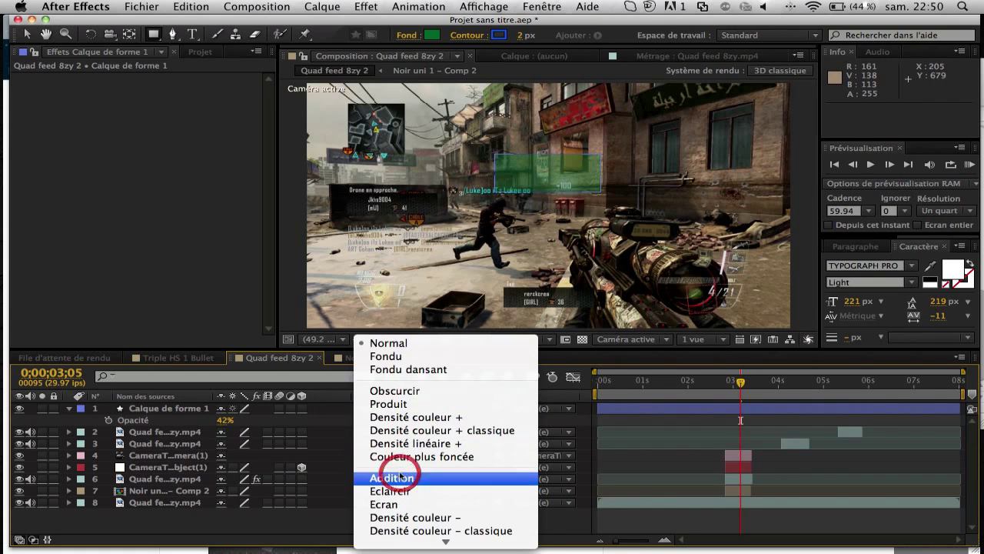
pyautogui.click(399, 477)
pyautogui.moveTo(225, 420); pyautogui.dragTo(356, 423)
# Step: Make the green rectangle's layer 3D and move it up so it sits just above the rifle scope
pyautogui.click(301, 408)
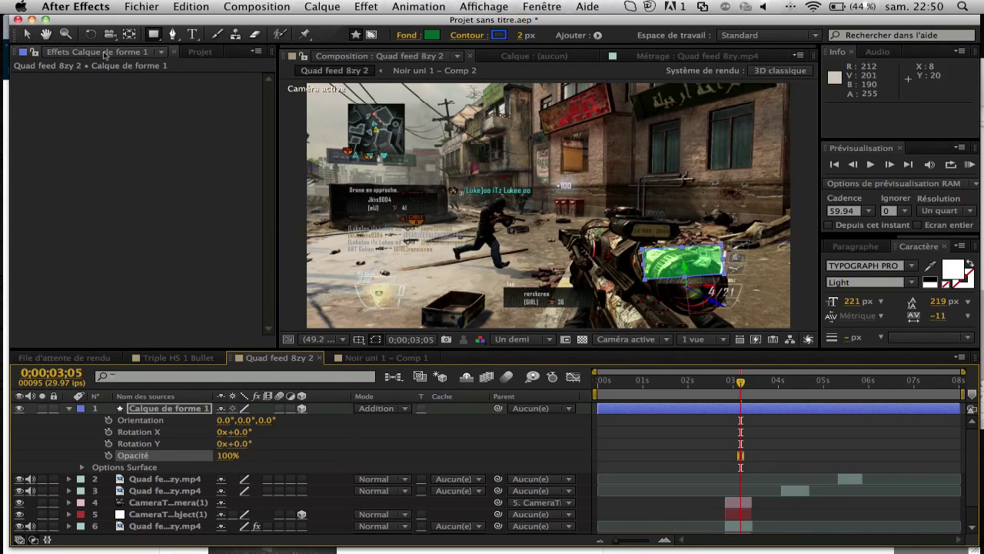
pyautogui.click(27, 35)
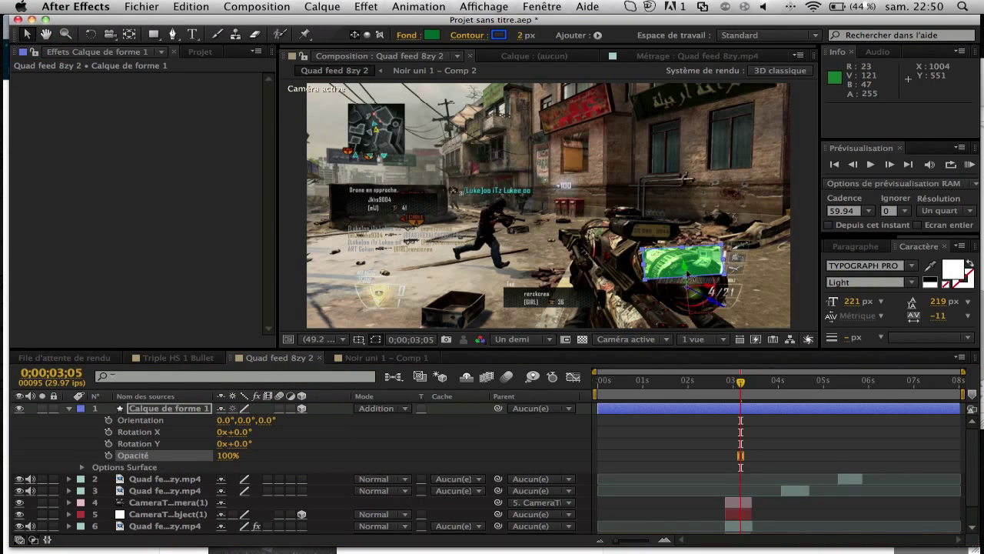
pyautogui.click(687, 257)
pyautogui.moveTo(689, 258); pyautogui.dragTo(707, 268)
pyautogui.click(801, 447)
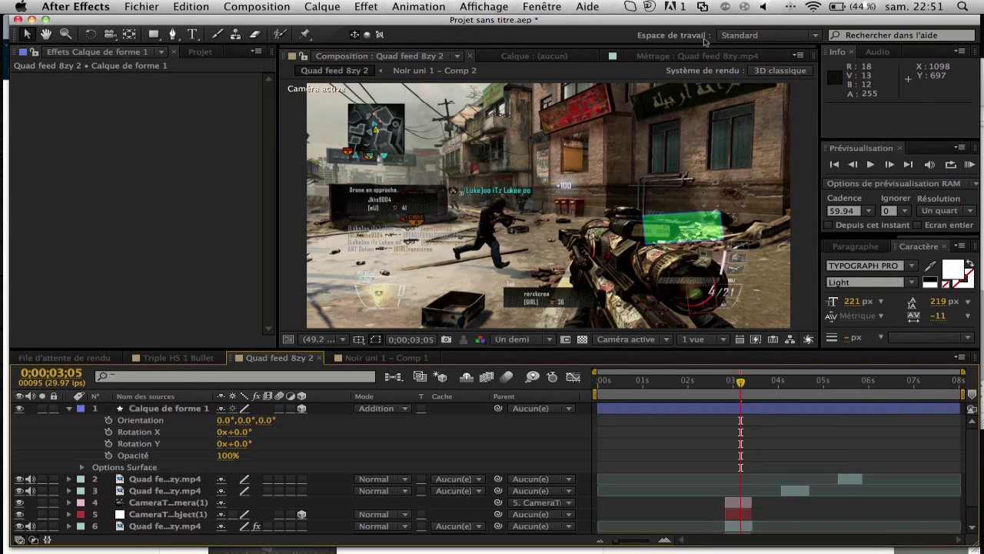
# Step: Add a white text layer reading "#2" near the middle of the frame
pyautogui.click(670, 218)
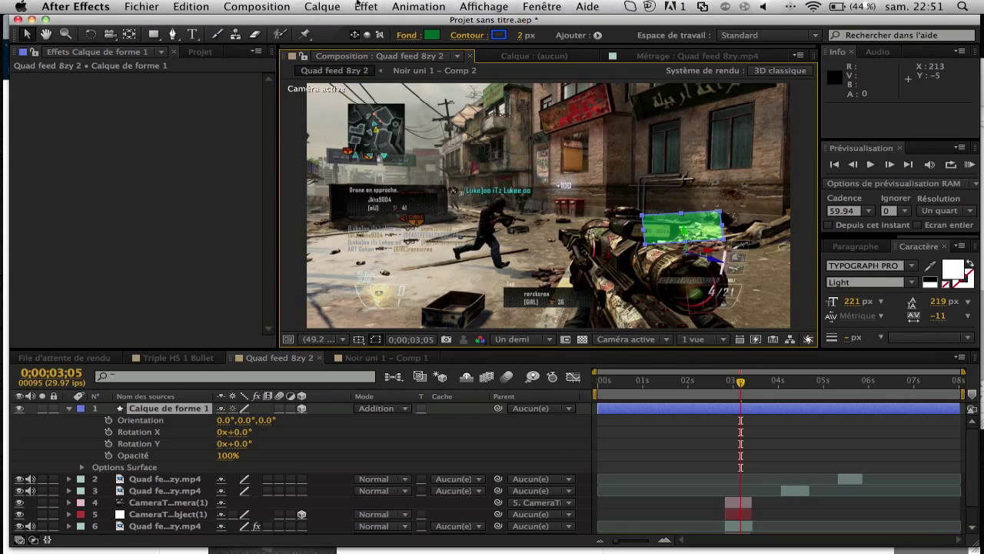
pyautogui.click(193, 35)
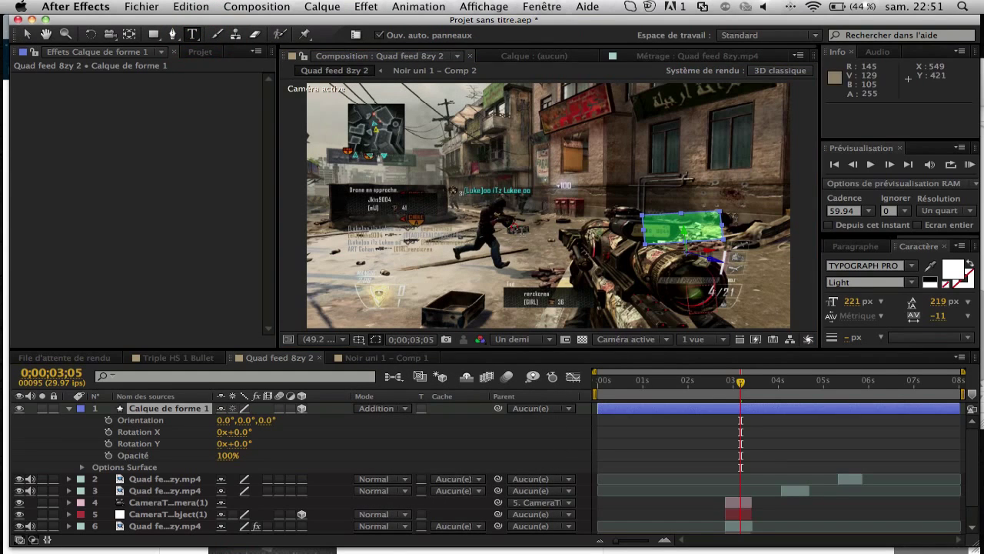
pyautogui.click(512, 231)
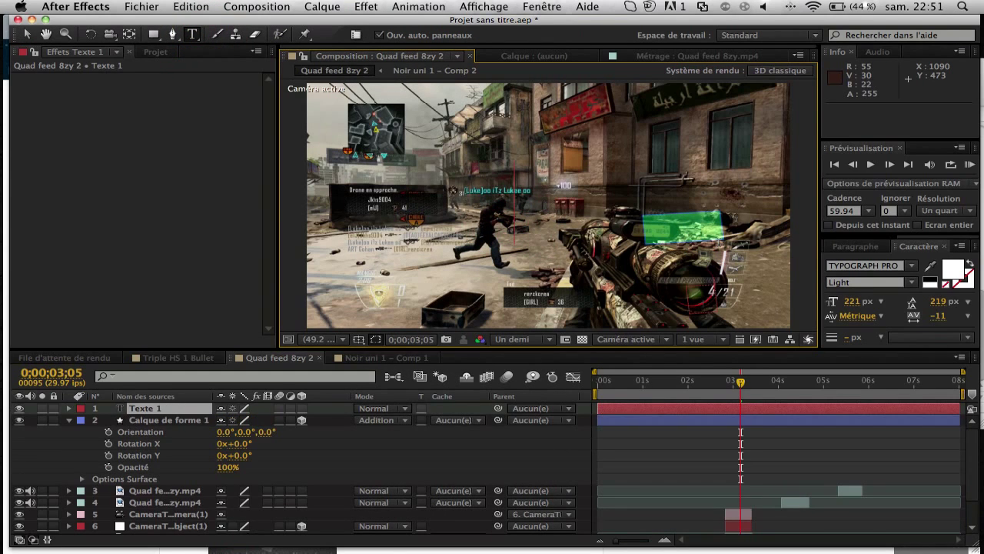
pyautogui.write('#2')
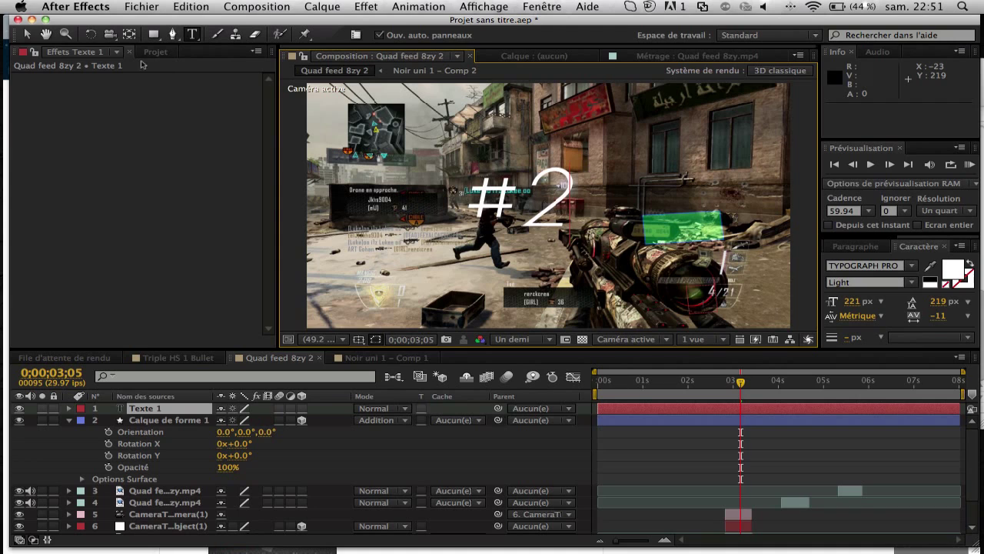
pyautogui.click(29, 36)
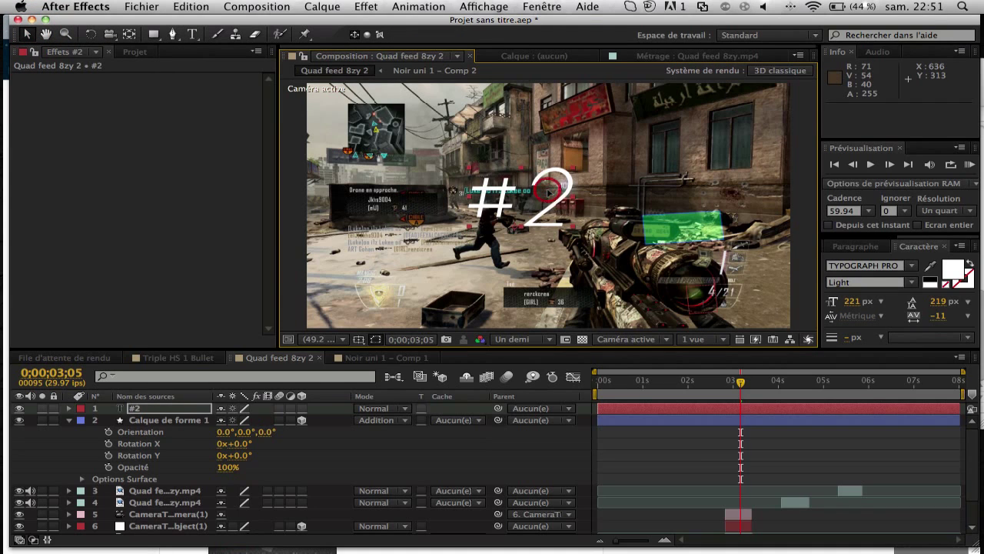
# Step: Make the #2 text layer 3D, scale it to 63% and fit it onto the green rectangle above the scope
pyautogui.click(301, 409)
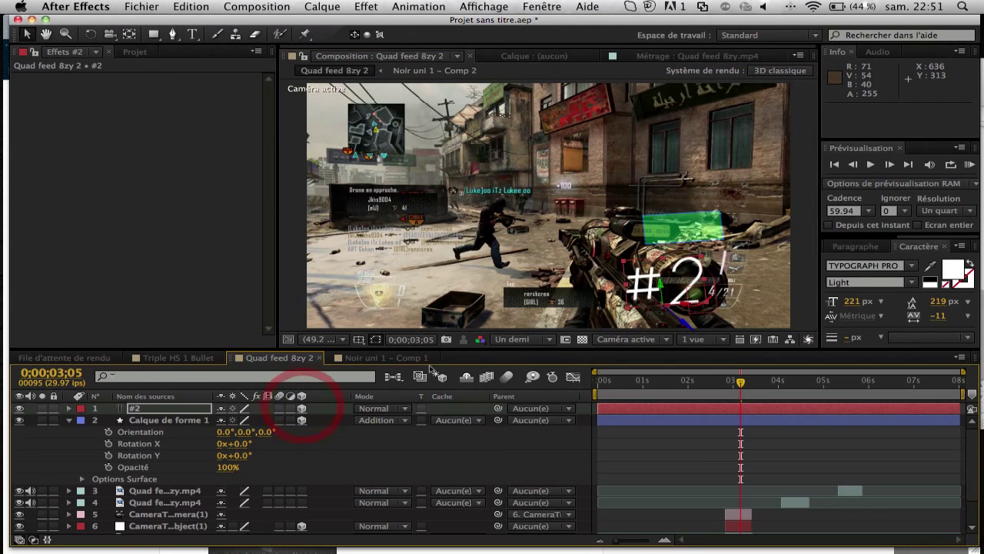
pyautogui.moveTo(665, 258); pyautogui.dragTo(711, 267)
pyautogui.press('s')
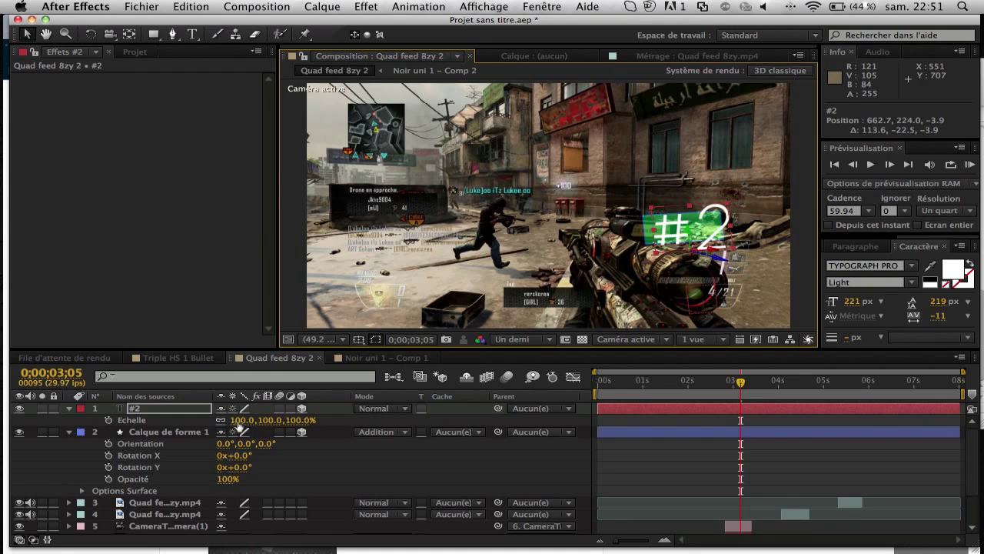
pyautogui.moveTo(239, 419); pyautogui.dragTo(209, 420)
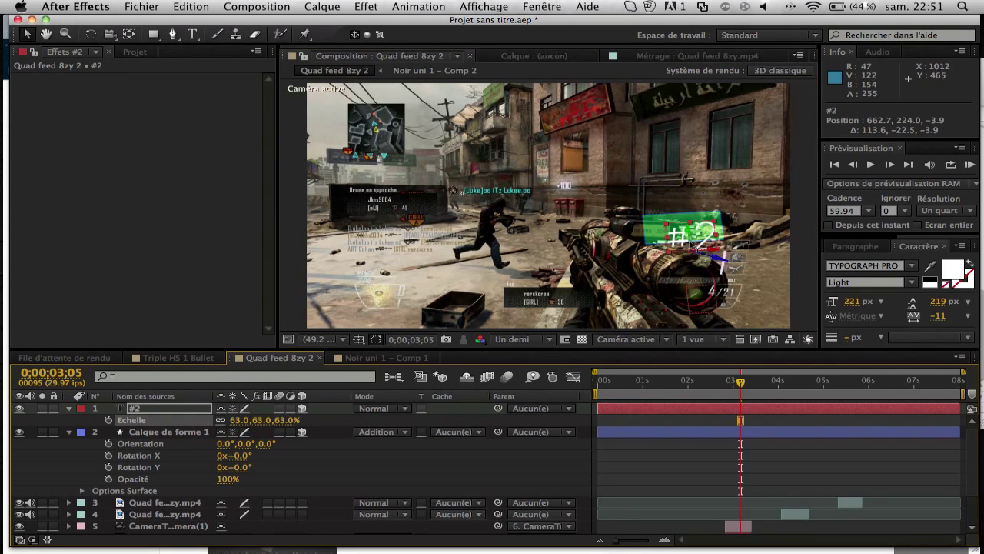
pyautogui.moveTo(692, 243); pyautogui.dragTo(693, 231)
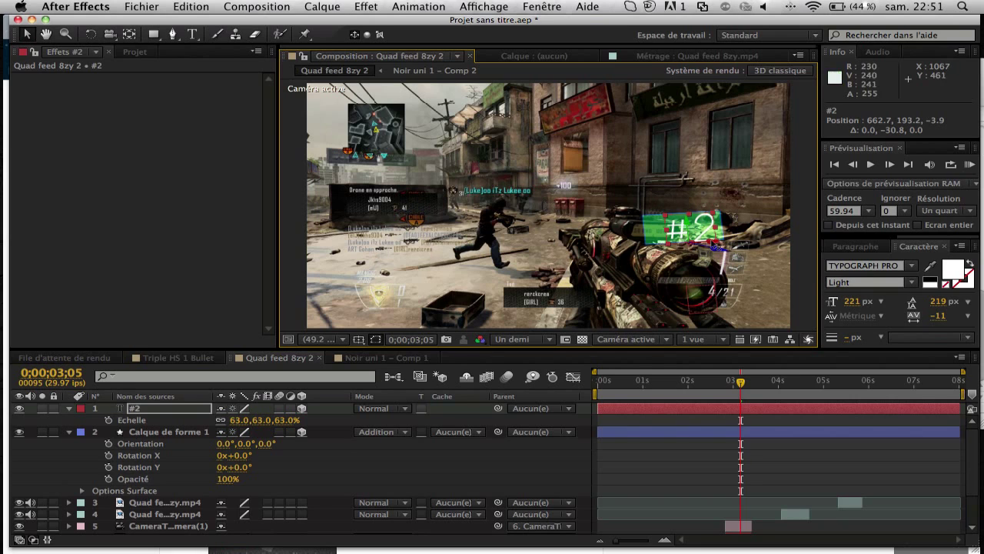
# Step: Try rotating the #2 text 7° about its X axis and undo the rotation
pyautogui.click(157, 409)
pyautogui.press('r')
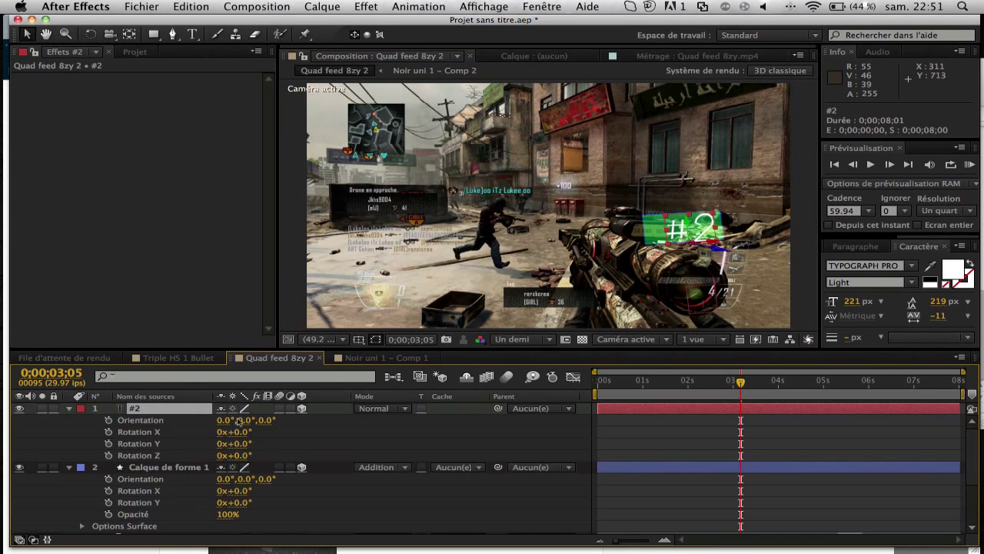
pyautogui.moveTo(240, 432); pyautogui.dragTo(252, 440)
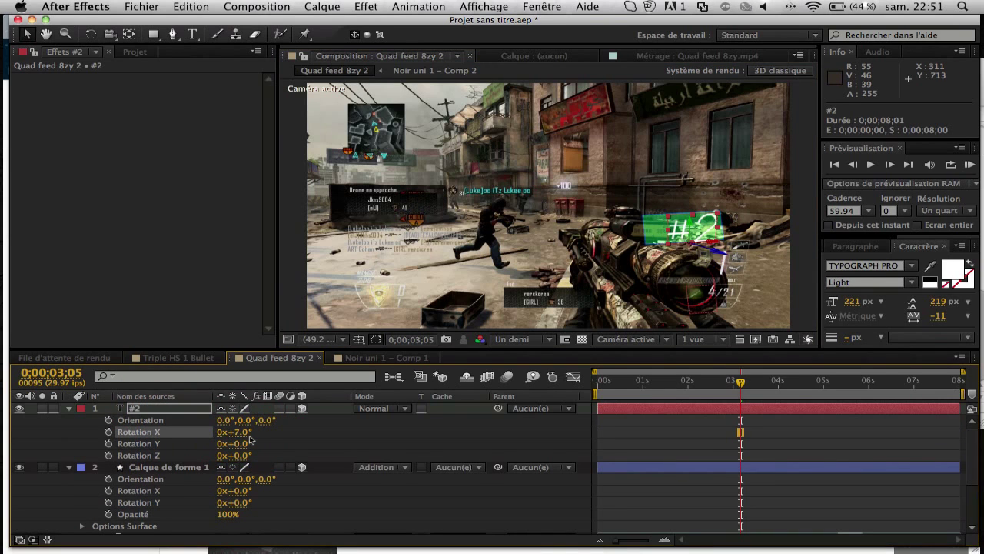
pyautogui.press('super+z')
pyautogui.click(653, 520)
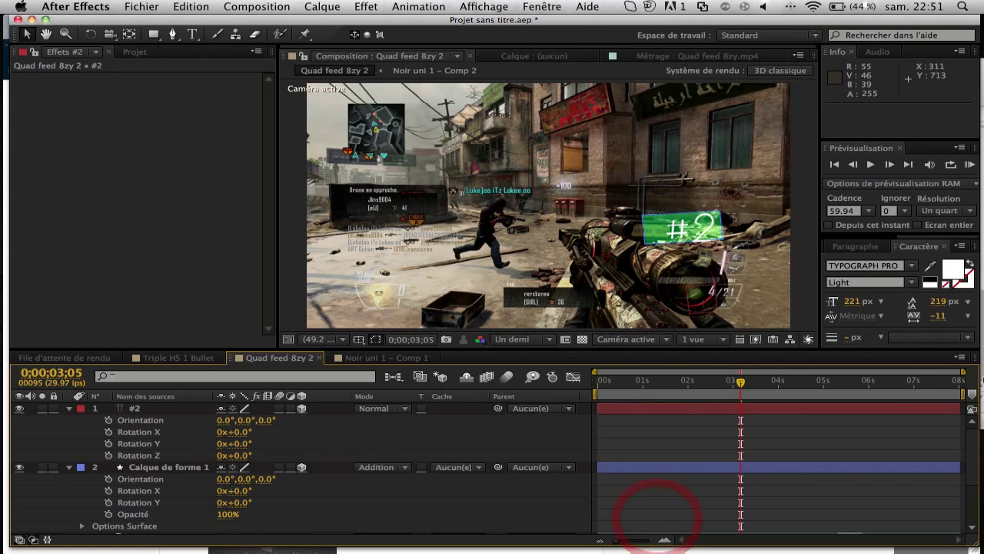
# Step: Shift the #2 text slightly left to center it on the green rectangle, at about 641, 192, -3
pyautogui.click(683, 229)
pyautogui.moveTo(683, 229); pyautogui.dragTo(675, 229)
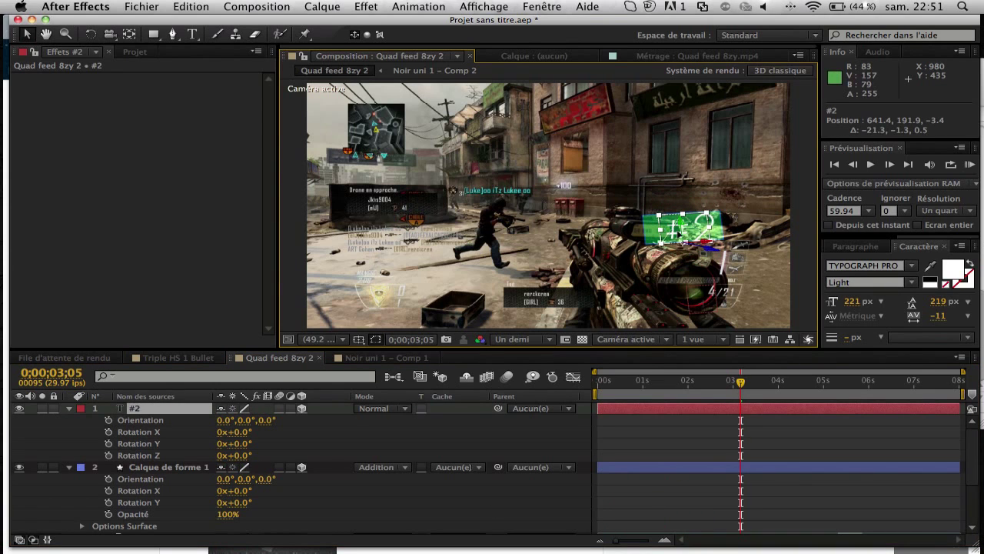
pyautogui.click(801, 254)
# Step: Change the #2 text's fill color from white to a bright light blue
pyautogui.click(950, 268)
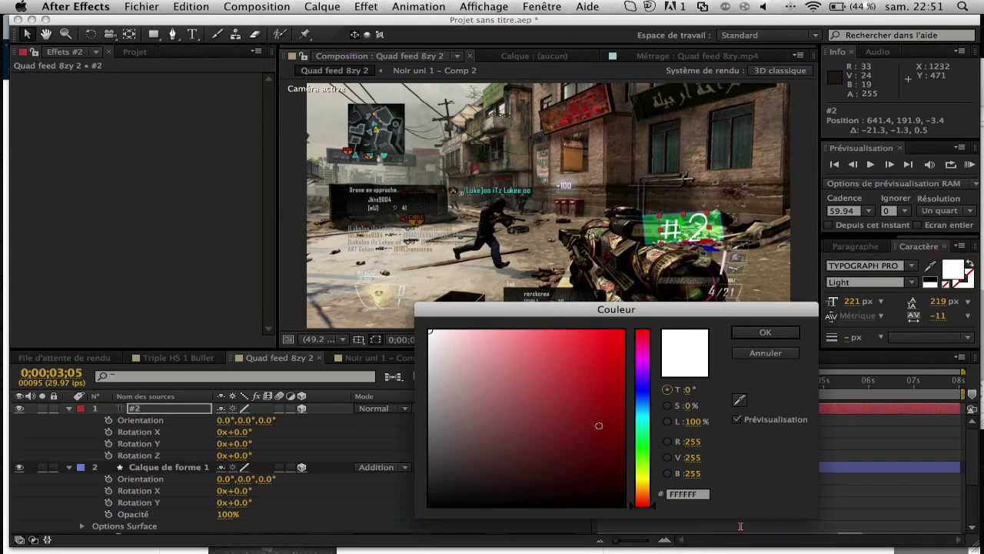
pyautogui.click(645, 411)
pyautogui.click(611, 342)
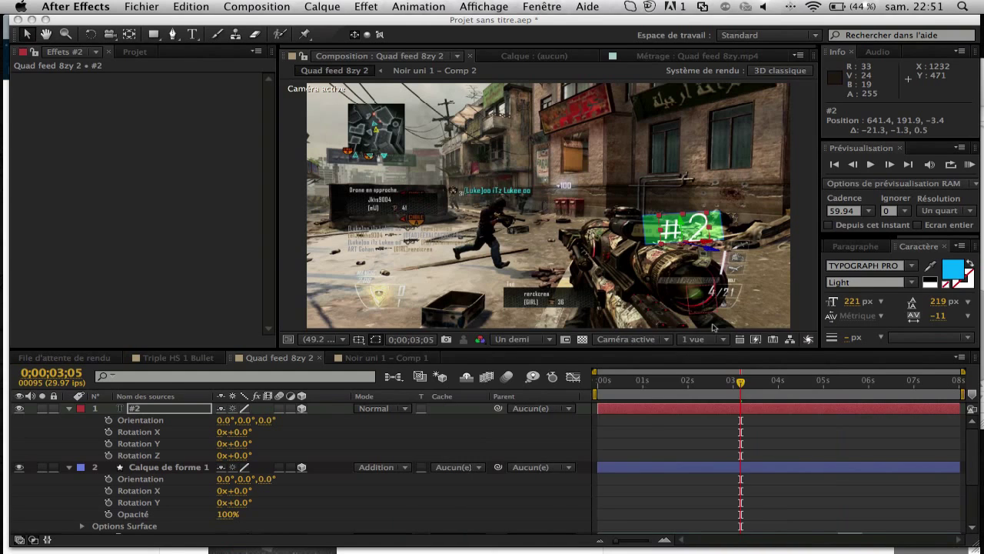
pyautogui.click(765, 331)
pyautogui.click(707, 484)
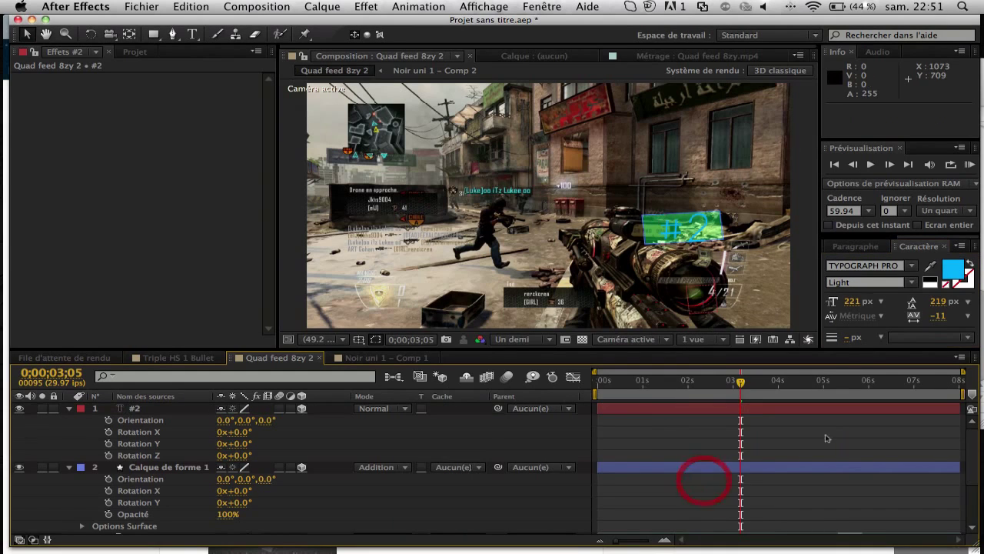
# Step: Set the #2 text layer's blending mode to Addition
pyautogui.click(396, 408)
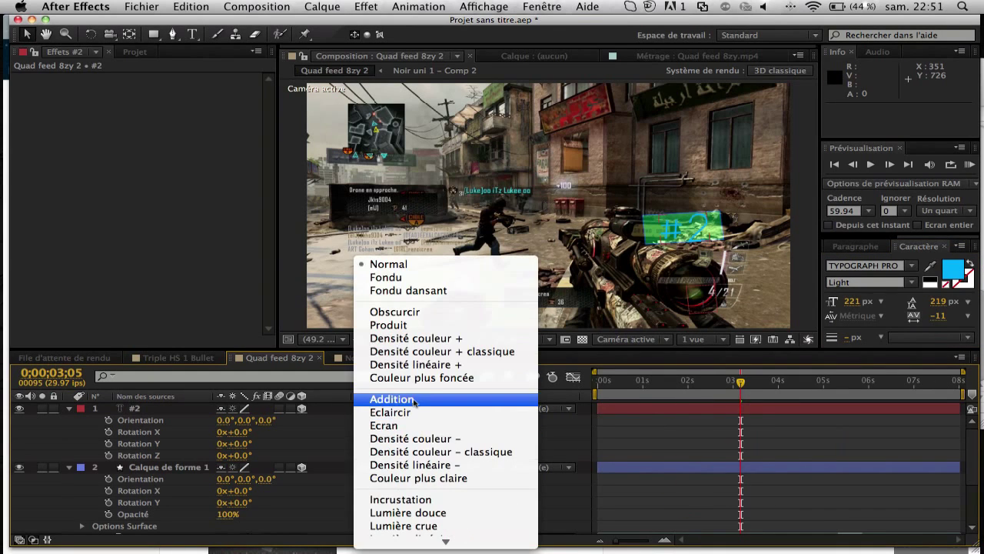
pyautogui.click(492, 398)
pyautogui.click(622, 471)
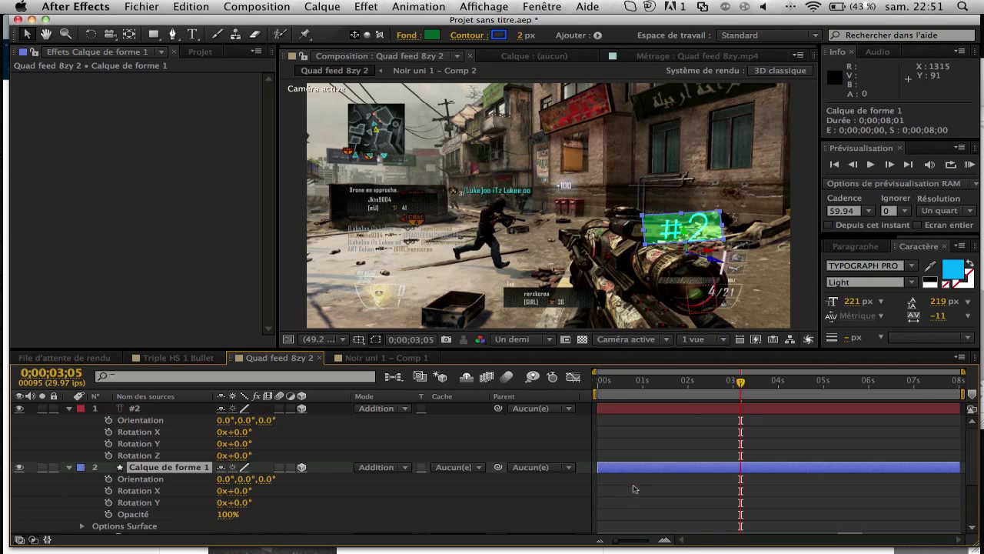
pyautogui.click(633, 489)
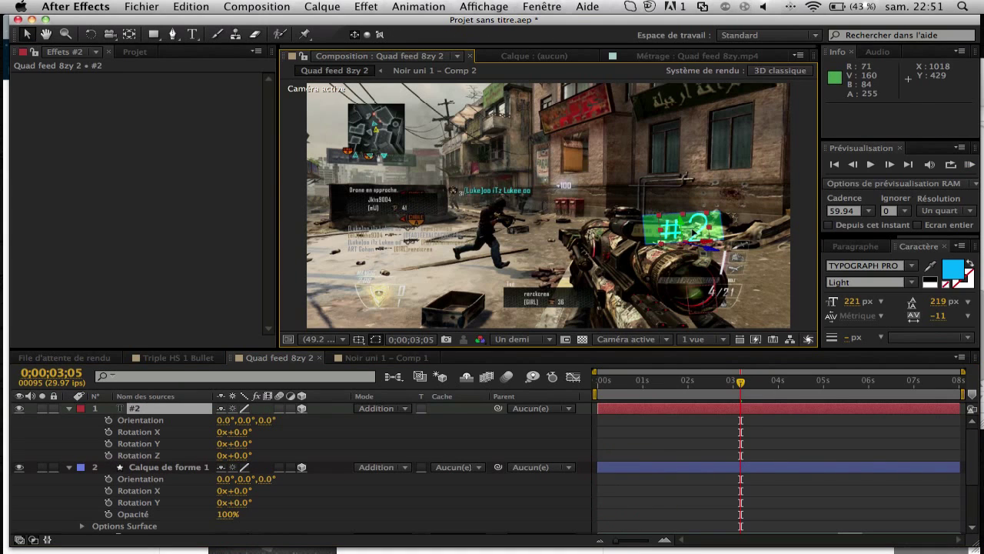
pyautogui.click(684, 498)
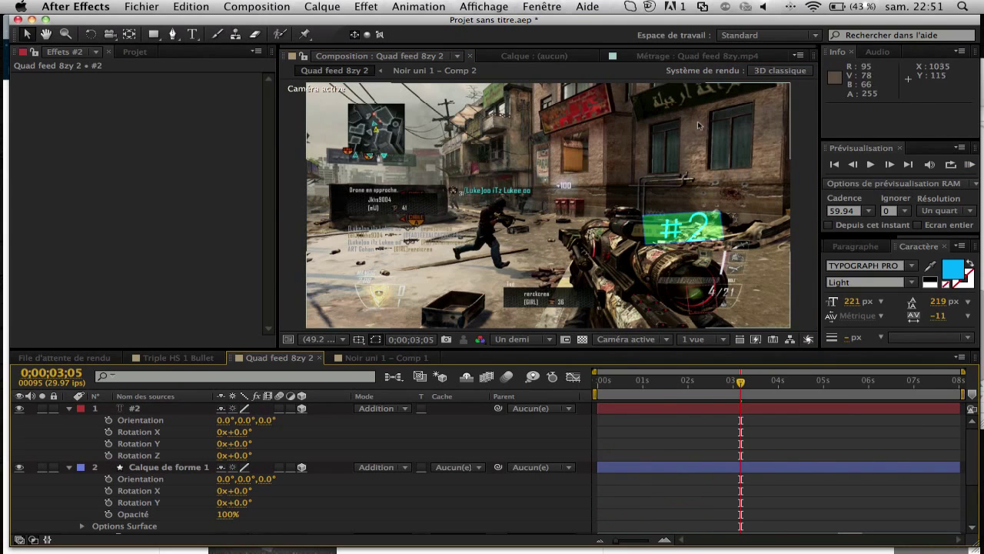
# Step: Collapse the properties of the #2 and Calque de forme 1 layers and move the current time to 0;00;03;00
pyautogui.click(684, 467)
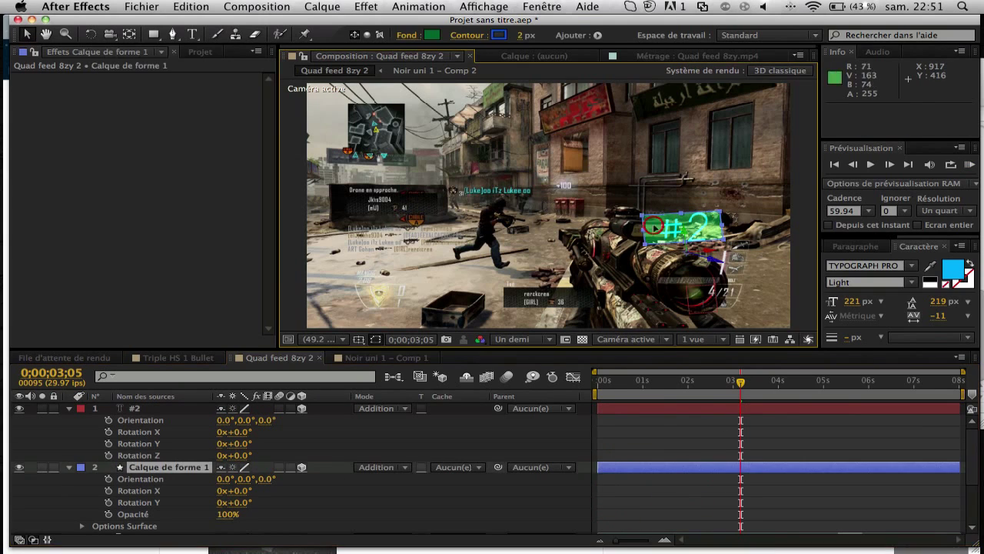
pyautogui.click(736, 490)
pyautogui.click(68, 408)
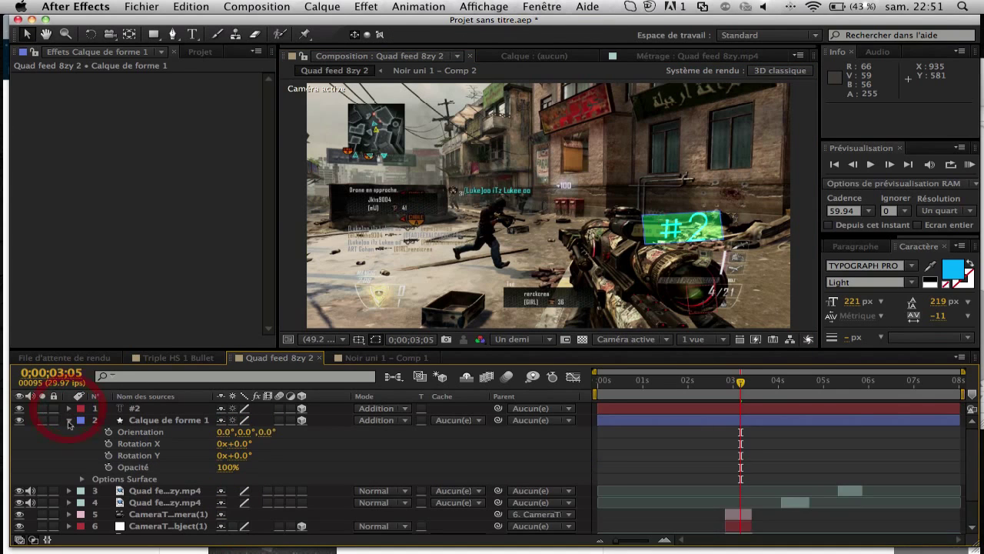
pyautogui.click(69, 420)
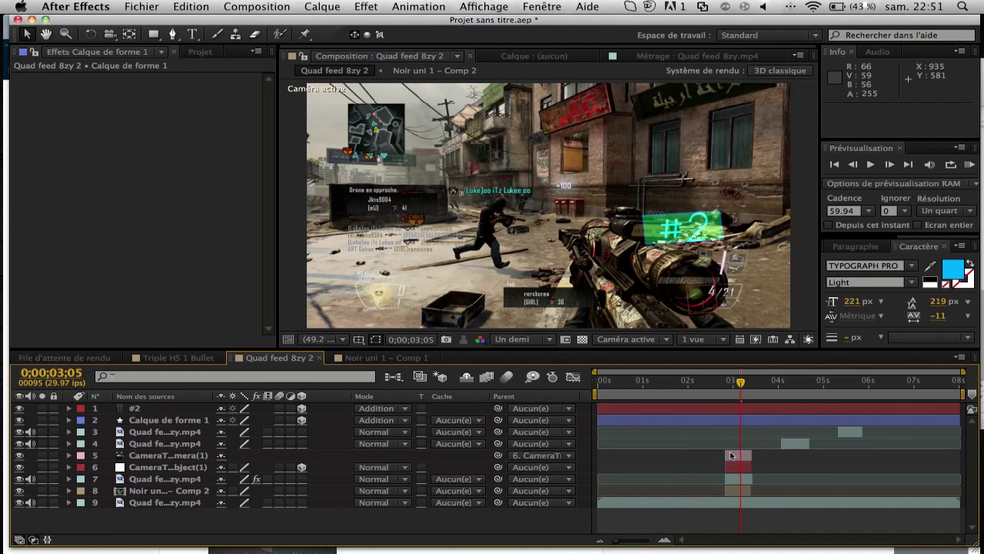
pyautogui.moveTo(739, 384); pyautogui.dragTo(733, 385)
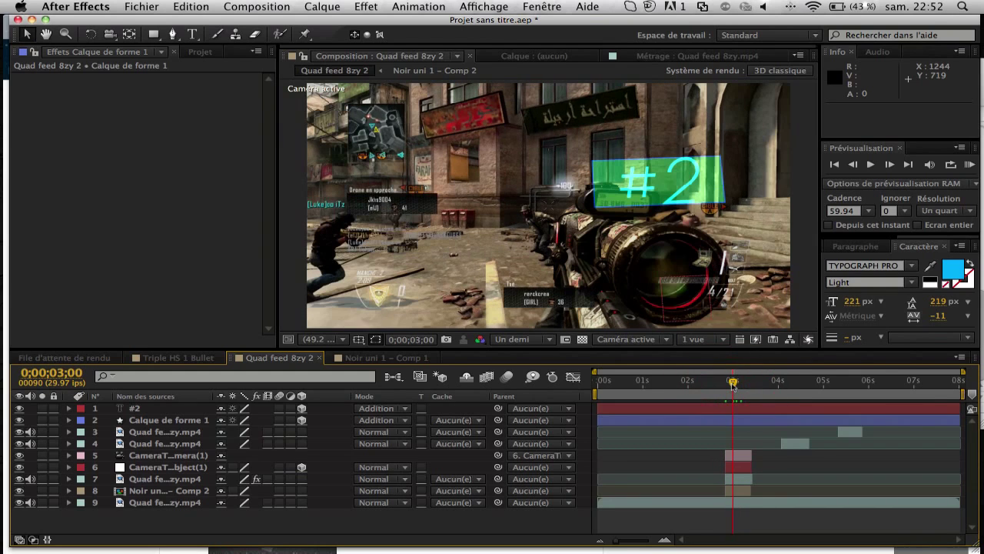
pyautogui.click(835, 466)
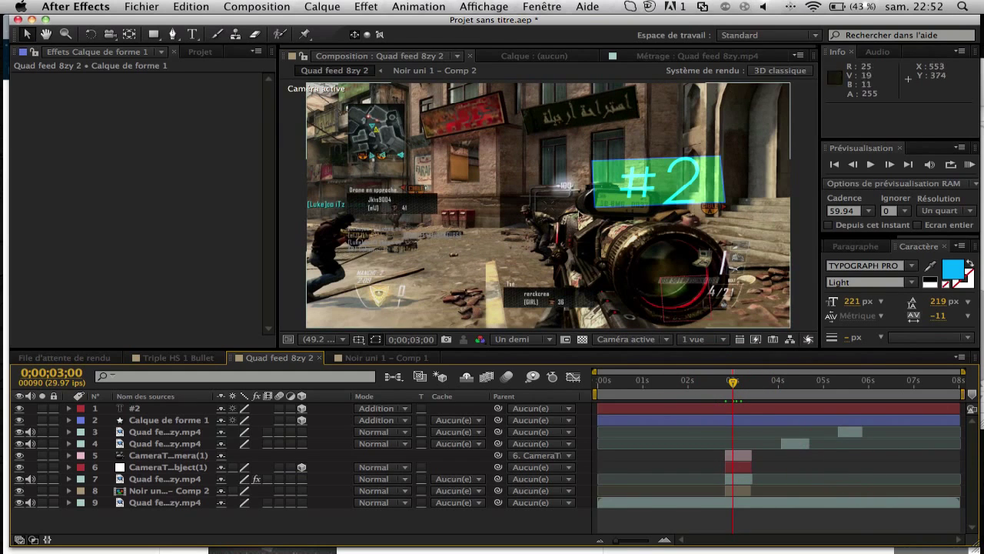
# Step: Draw an ellipse on a new shape layer near the middle of the frame, between the walking soldier and the scope
pyautogui.moveTo(153, 34); pyautogui.dragTo(206, 79)
pyautogui.click(694, 474)
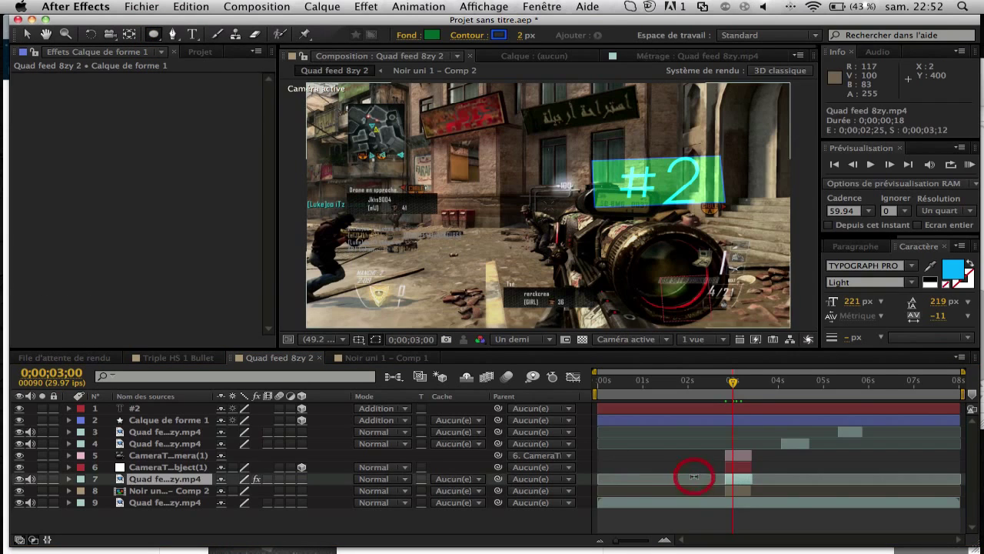
pyautogui.click(695, 518)
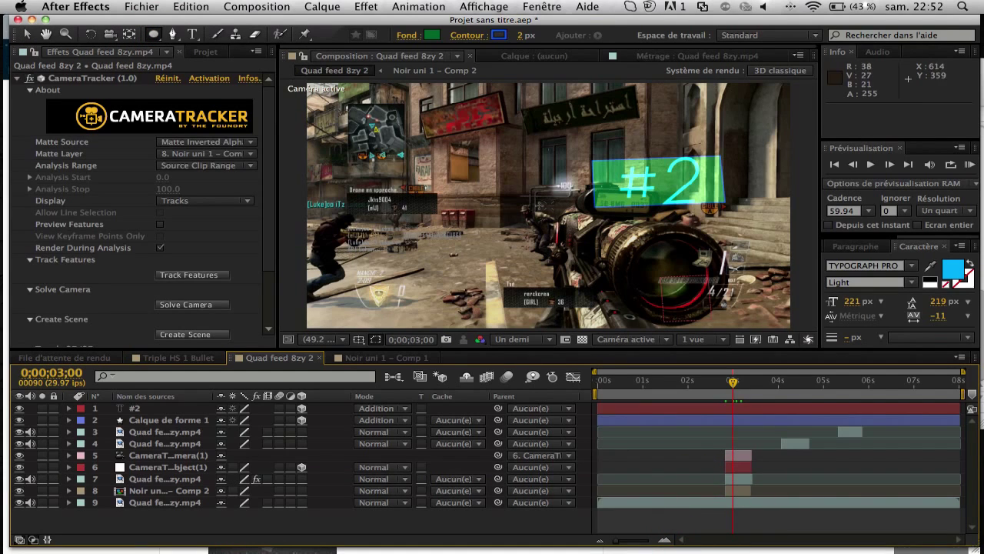
pyautogui.moveTo(530, 212)
pyautogui.mouseDown()
pyautogui.moveTo(632, 274)
pyautogui.moveTo(602, 269)
pyautogui.mouseUp()
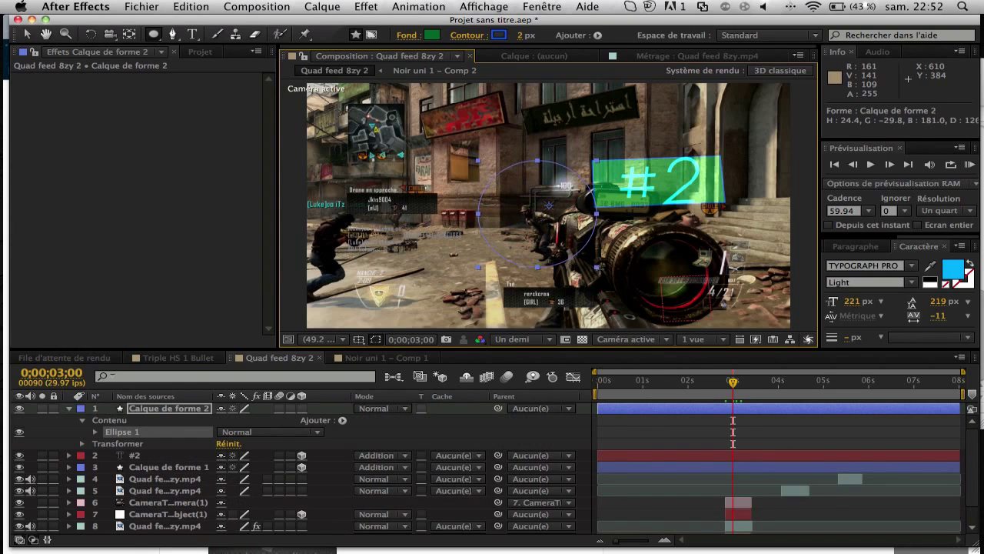
pyautogui.moveTo(598, 268); pyautogui.dragTo(599, 269)
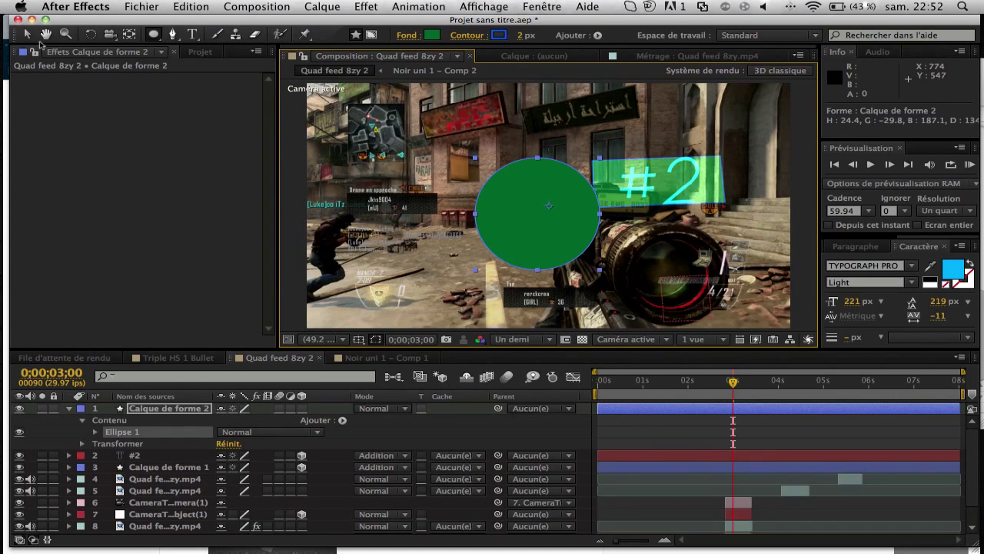
# Step: Set the ellipse's stroke width to 13 px and its fill to none
pyautogui.click(27, 35)
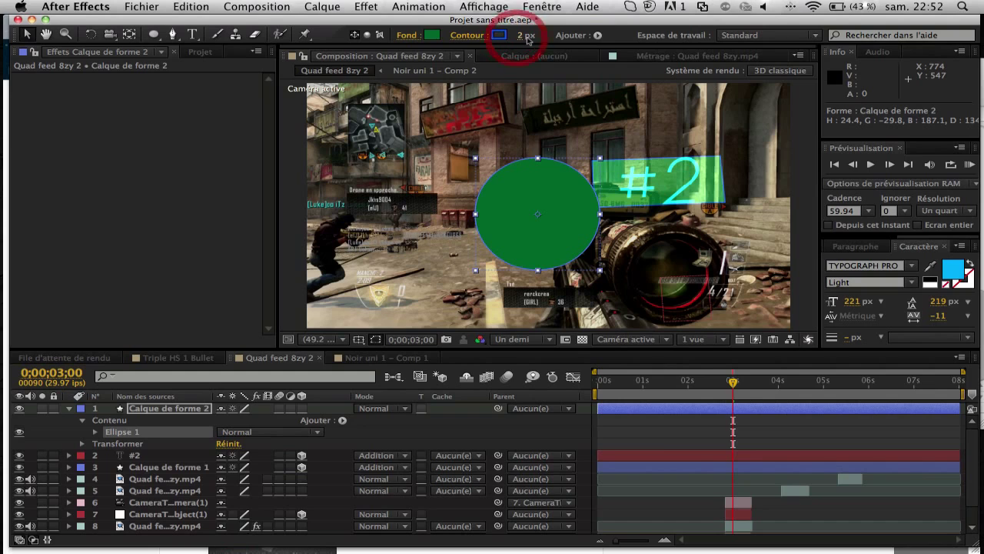
pyautogui.moveTo(520, 35); pyautogui.dragTo(536, 35)
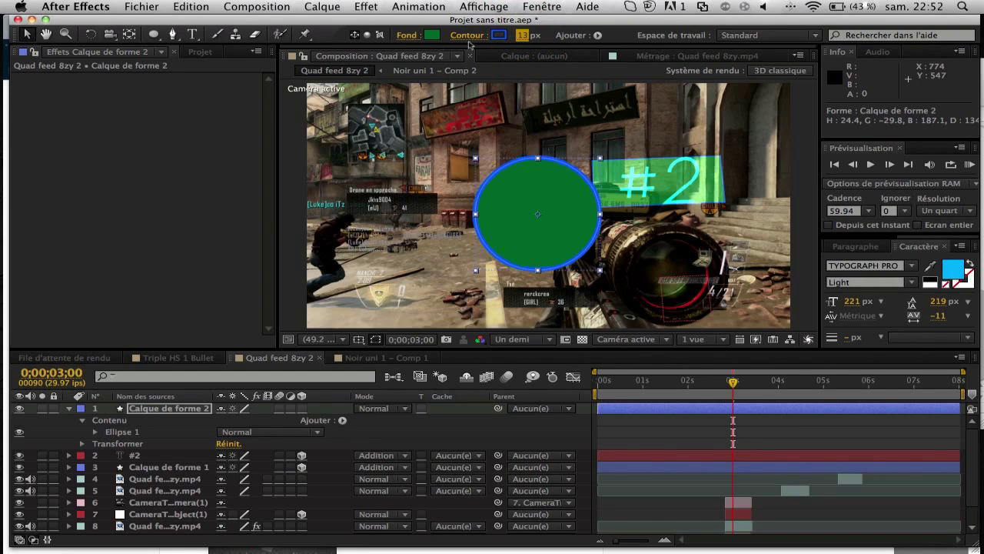
pyautogui.click(411, 37)
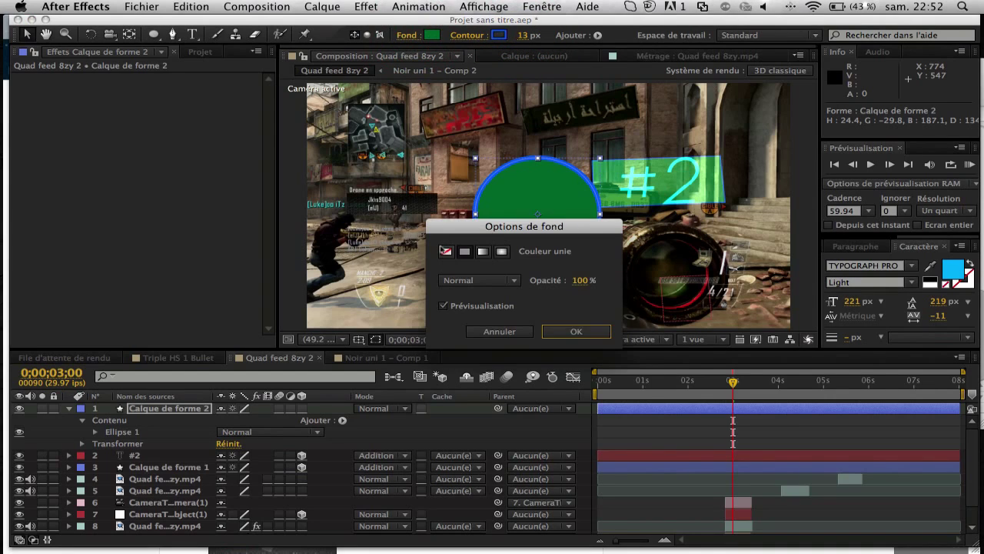
pyautogui.click(445, 251)
pyautogui.click(575, 331)
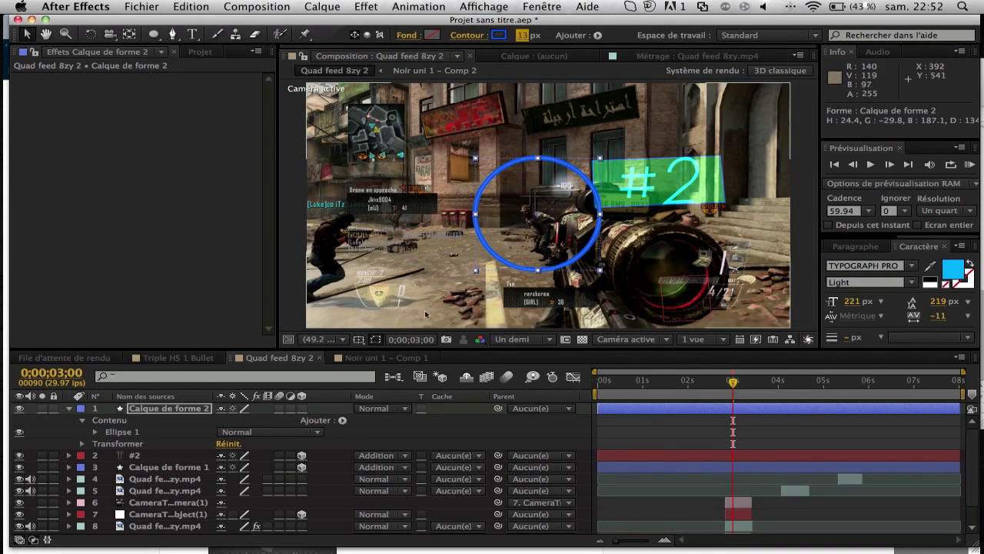
# Step: Set the ellipse layer's blending mode to Addition and make it a 3D layer
pyautogui.click(388, 410)
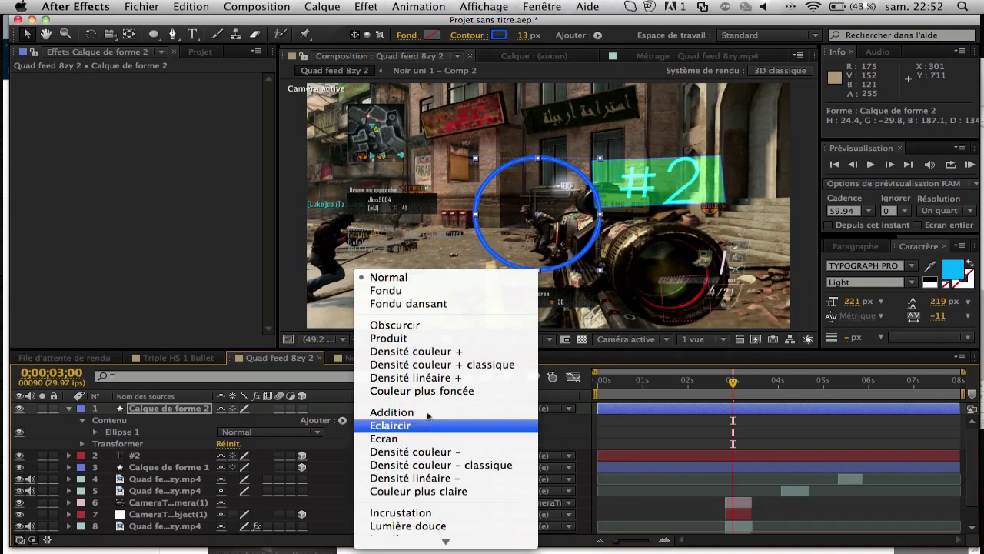
pyautogui.click(431, 407)
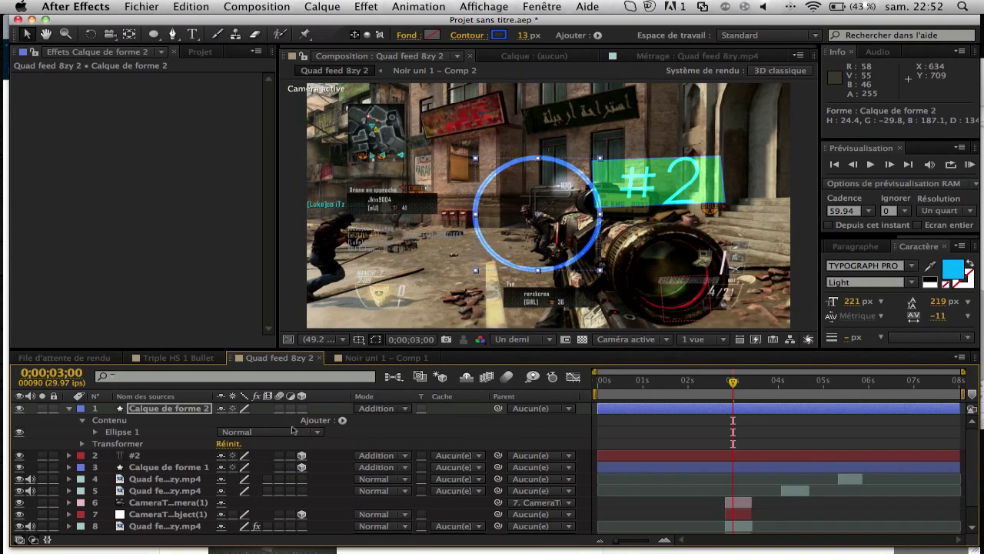
pyautogui.click(301, 408)
# Step: Scale the blue ring to 71% and place it around the scope lens, at about 657.7, 364, 0
pyautogui.doubleClick(703, 273)
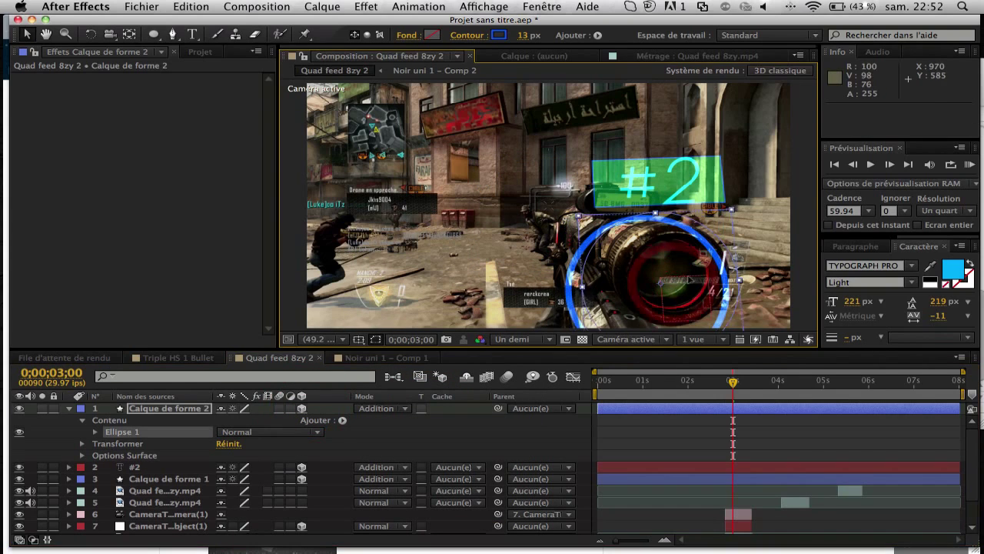
pyautogui.moveTo(703, 270); pyautogui.dragTo(695, 267)
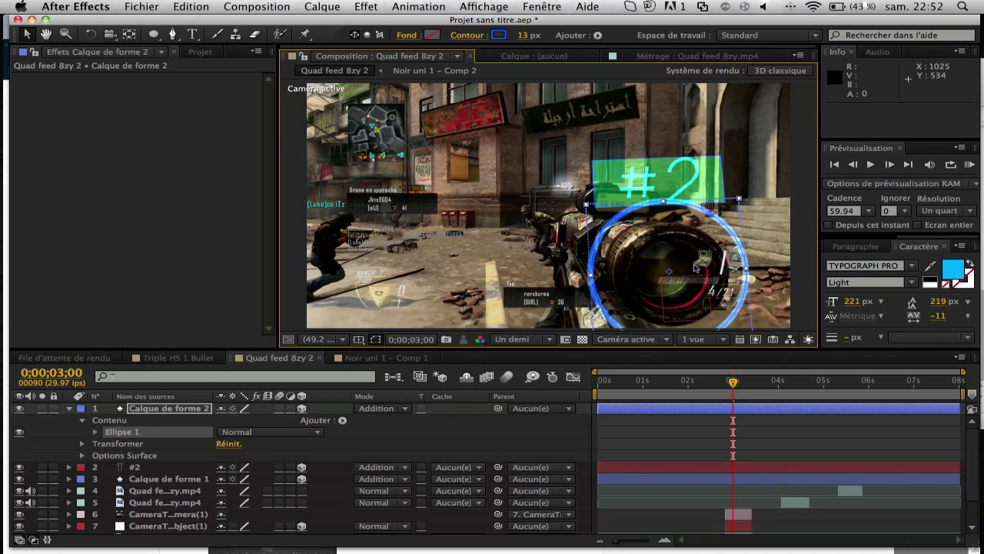
pyautogui.press('s')
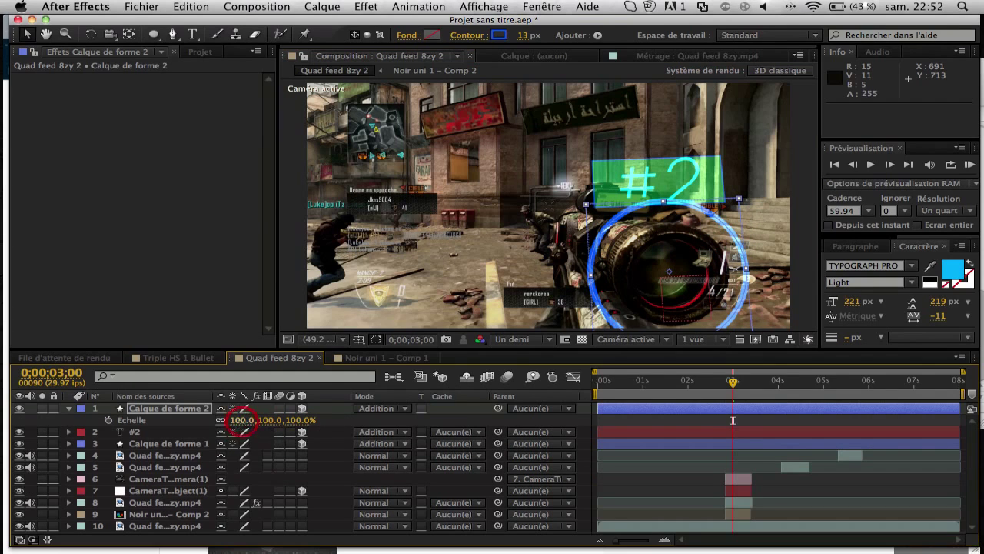
pyautogui.moveTo(248, 420); pyautogui.dragTo(229, 420)
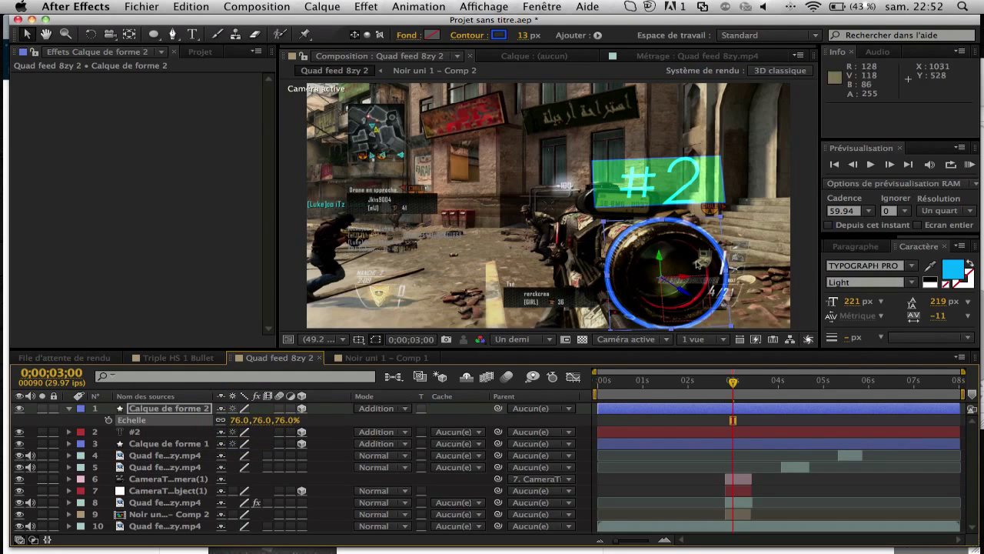
pyautogui.moveTo(691, 258); pyautogui.dragTo(691, 258)
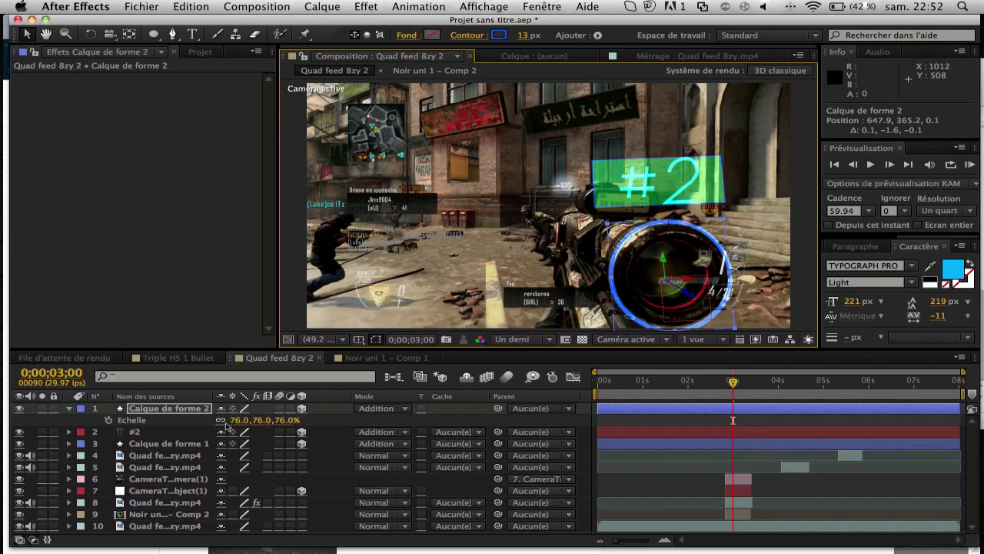
pyautogui.moveTo(233, 425); pyautogui.dragTo(229, 425)
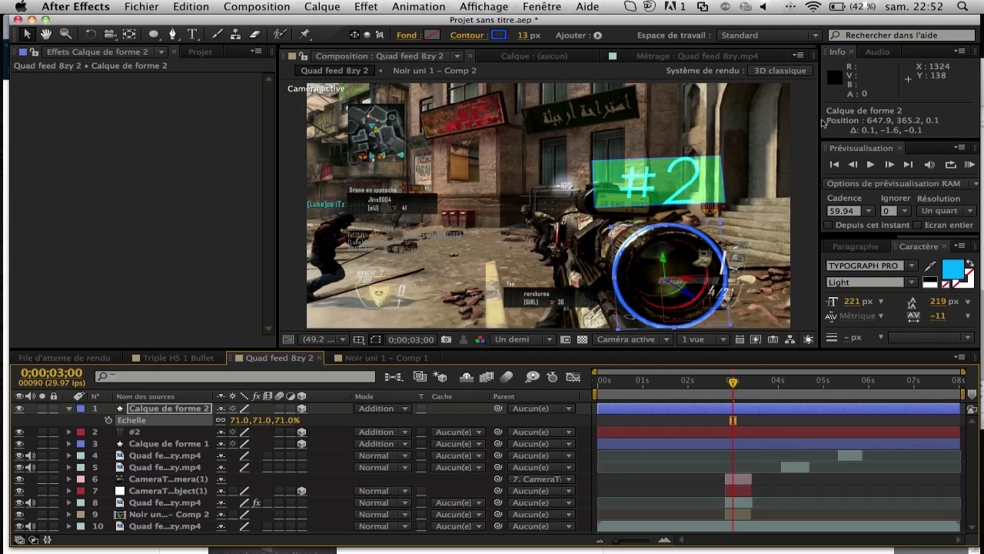
pyautogui.moveTo(714, 229); pyautogui.dragTo(717, 227)
# Step: Try shifting the ring's position to 649.7, 382, -34 and undo the position changes
pyautogui.hotkey('alt', 'shift', 'p')
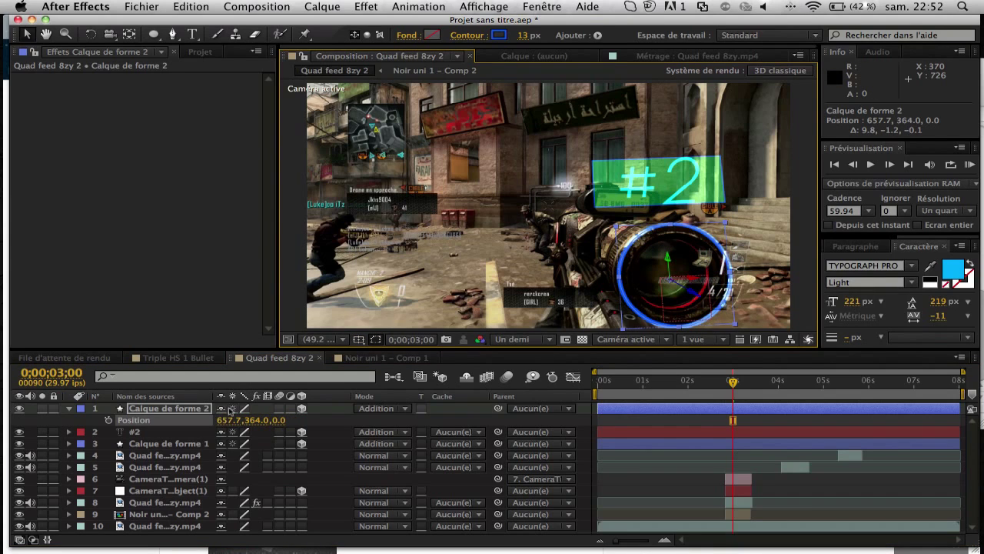
pyautogui.moveTo(224, 419); pyautogui.dragTo(264, 429)
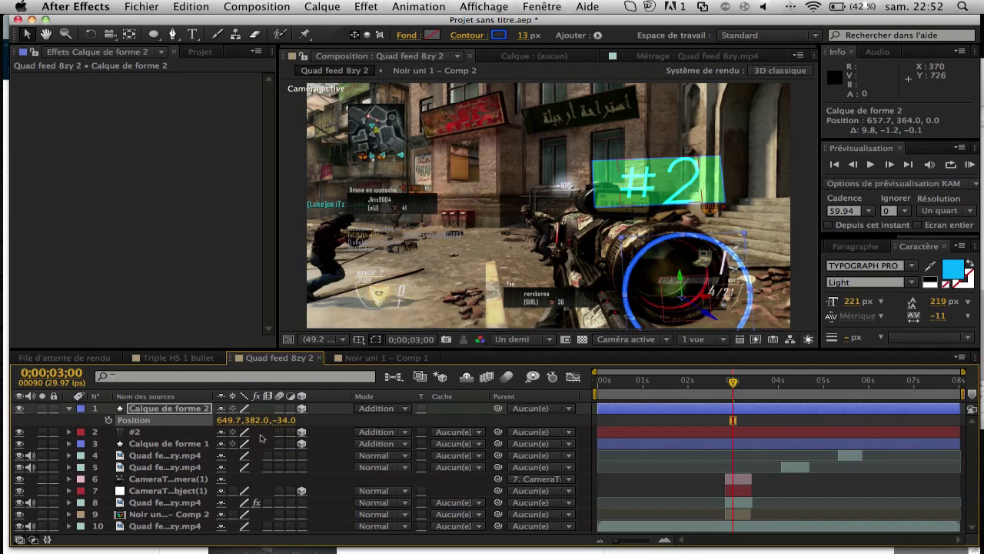
pyautogui.press('super+z')
pyautogui.press('super+z')
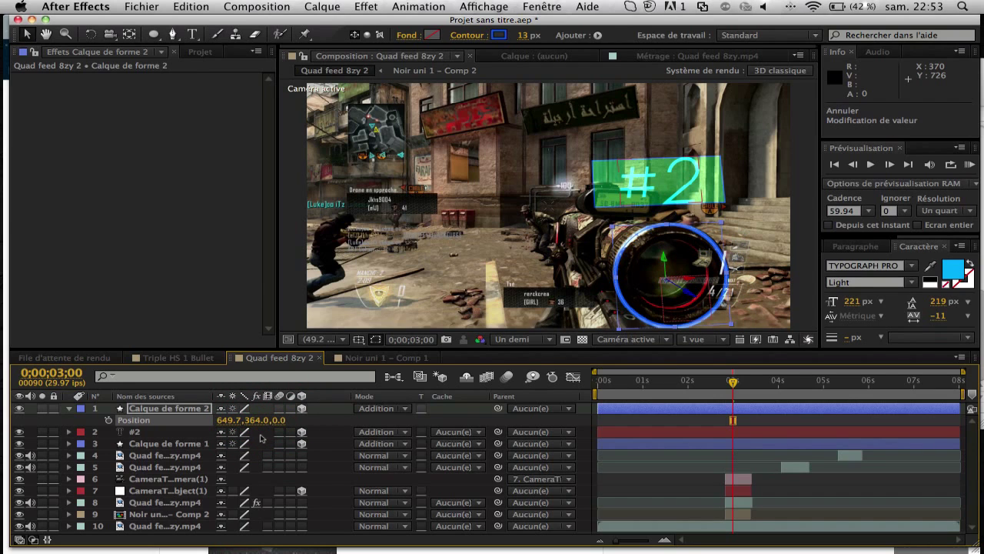
pyautogui.press('super+z')
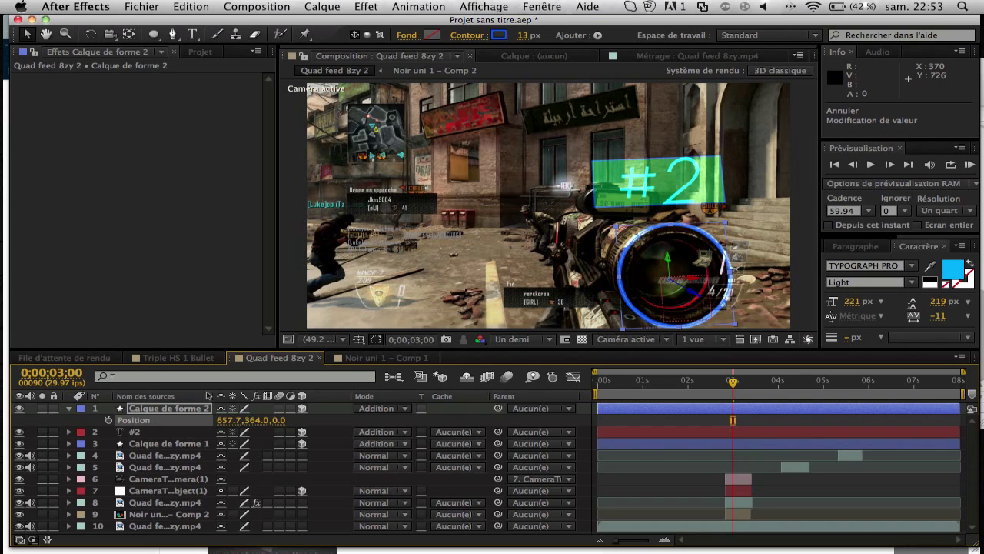
# Step: Nudge the ring slightly up and left on the scope lens, to about 656.2, 360.7, -0.1
pyautogui.press('r')
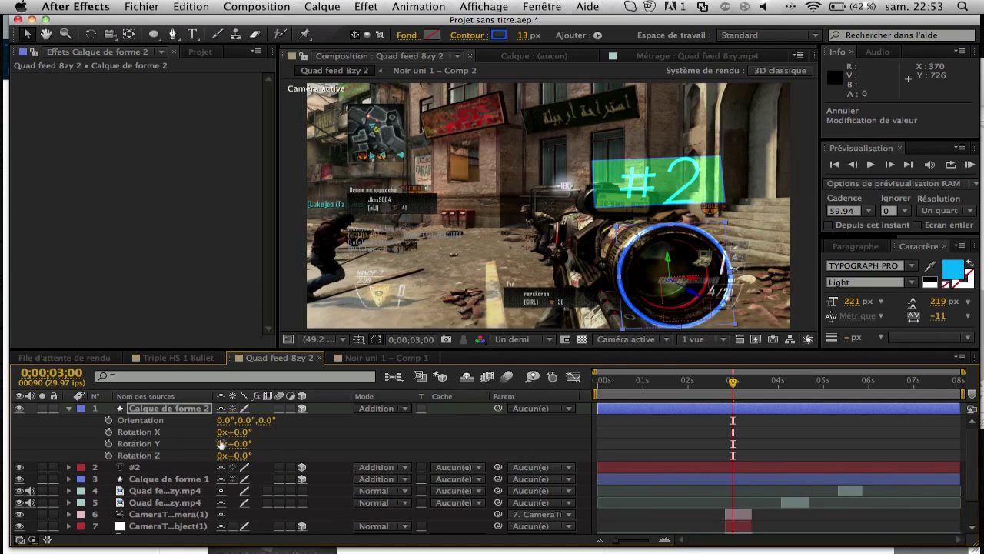
pyautogui.press('s')
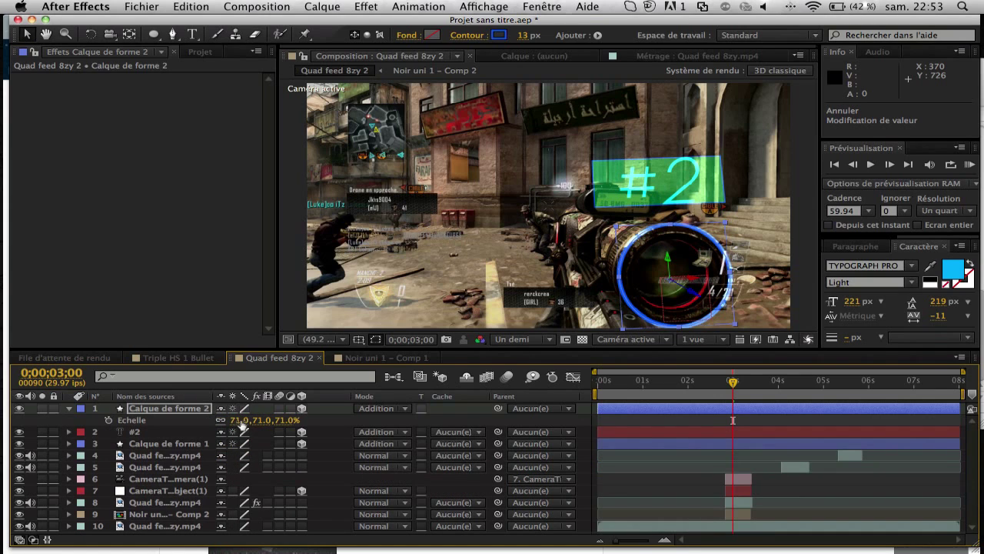
pyautogui.press('t')
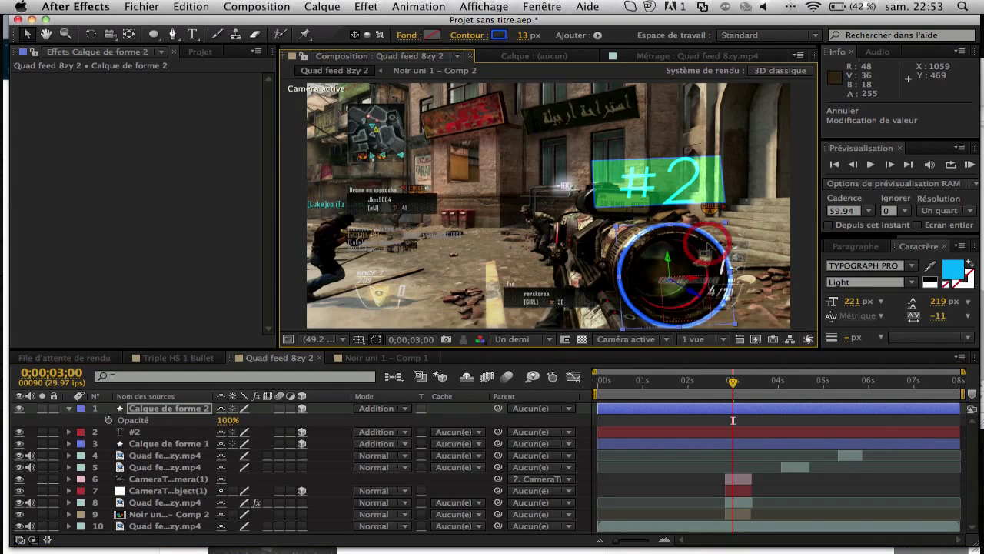
pyautogui.moveTo(709, 248); pyautogui.dragTo(707, 244)
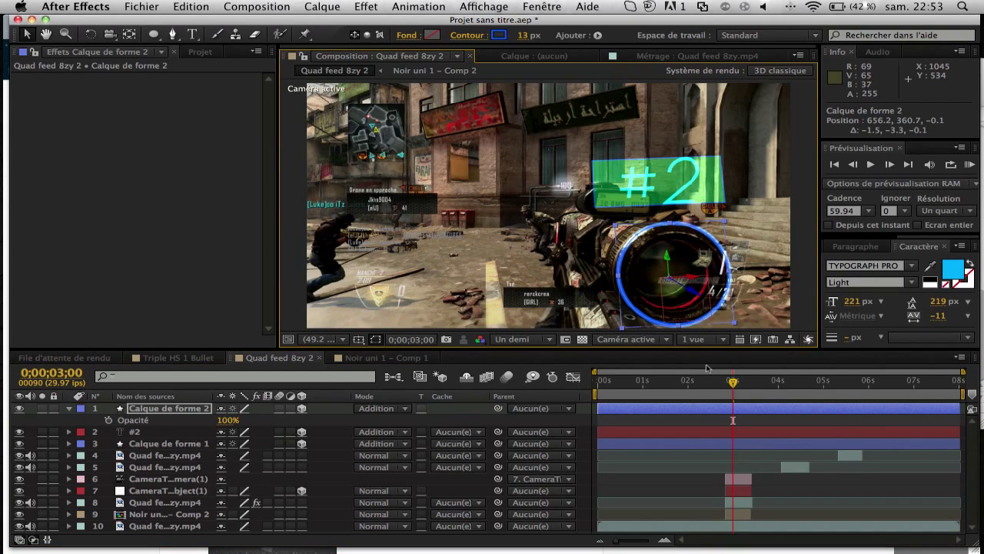
# Step: Duplicate the ring layer, scale the copy to 140% and center it around the scope at about 644.8, 360.2, 0
pyautogui.press('super+d')
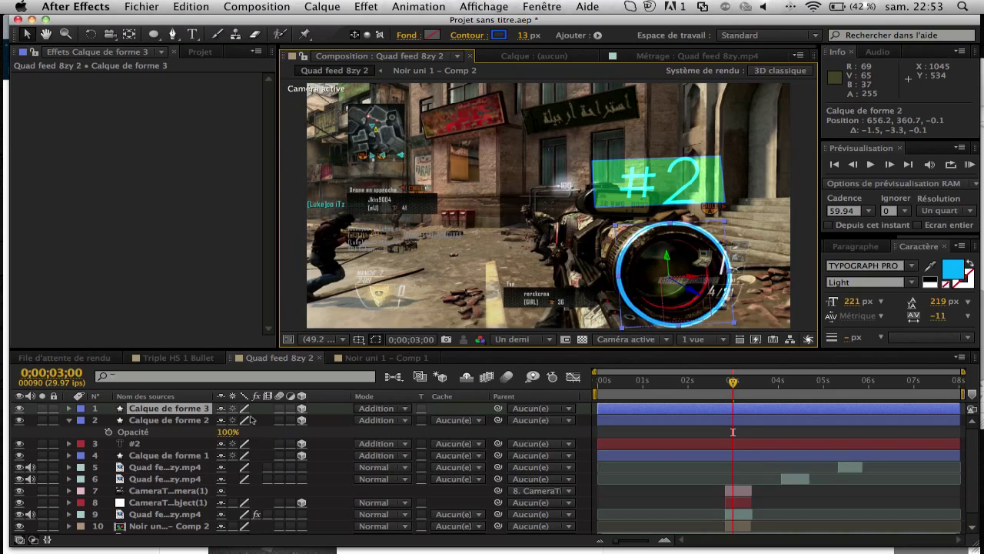
pyautogui.press('s')
pyautogui.moveTo(239, 427); pyautogui.dragTo(287, 419)
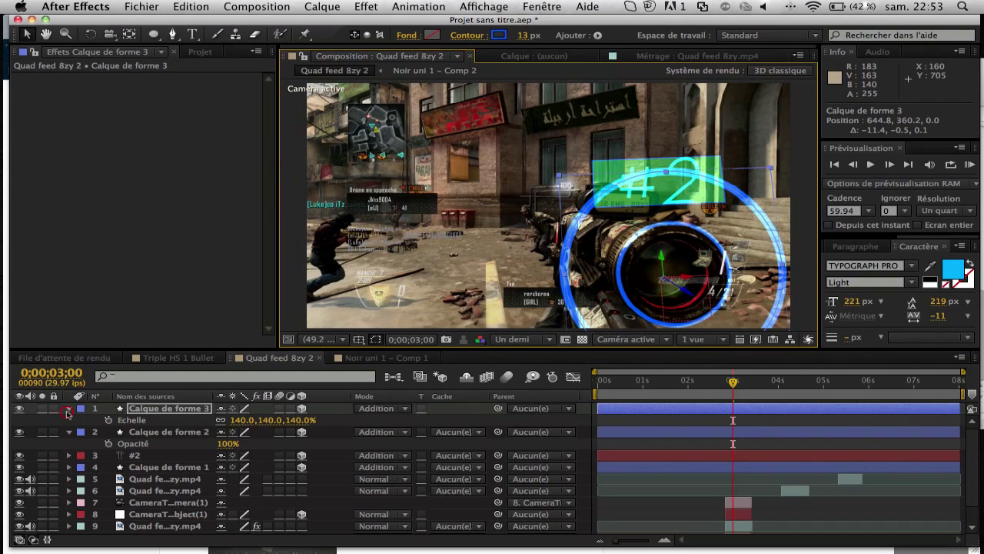
# Step: Add dashes with a length of 10 to the Contour 1 stroke of the larger ring on Calque de forme 3
pyautogui.click(67, 410)
pyautogui.click(68, 410)
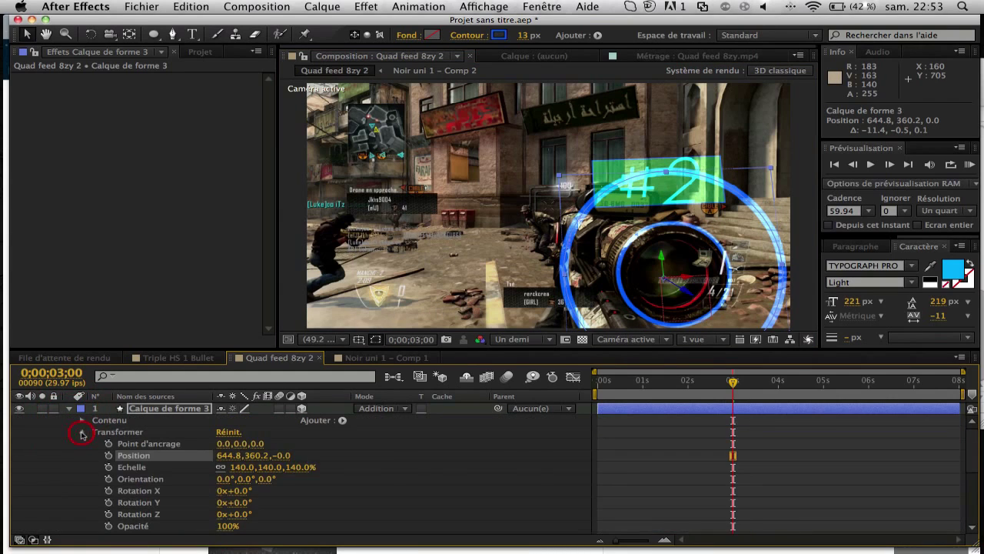
pyautogui.click(83, 432)
pyautogui.click(81, 421)
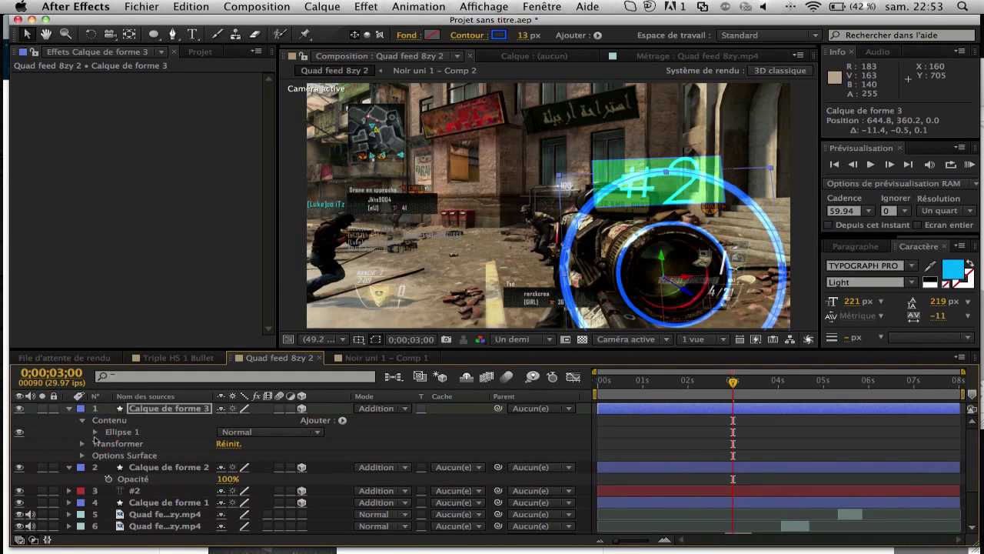
pyautogui.click(95, 432)
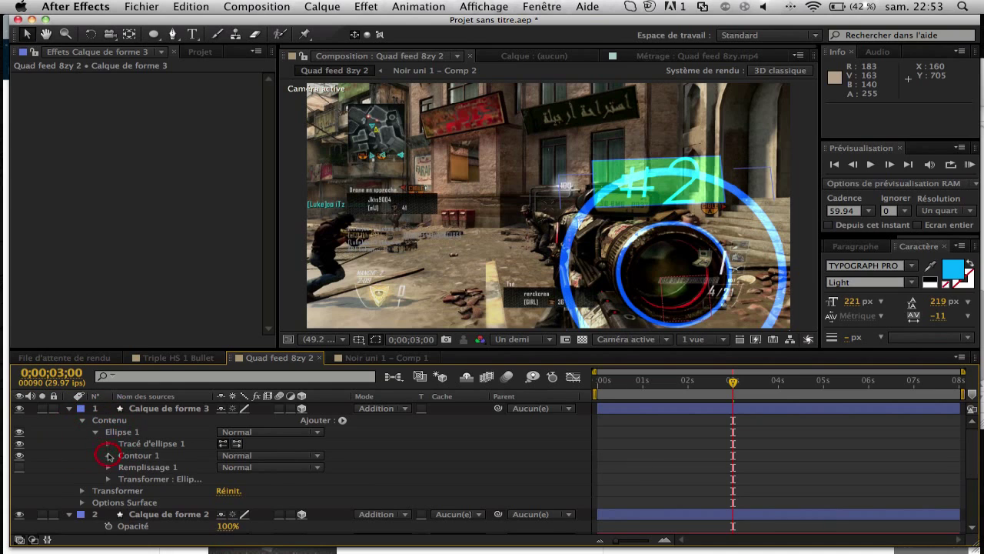
pyautogui.click(109, 456)
pyautogui.click(222, 527)
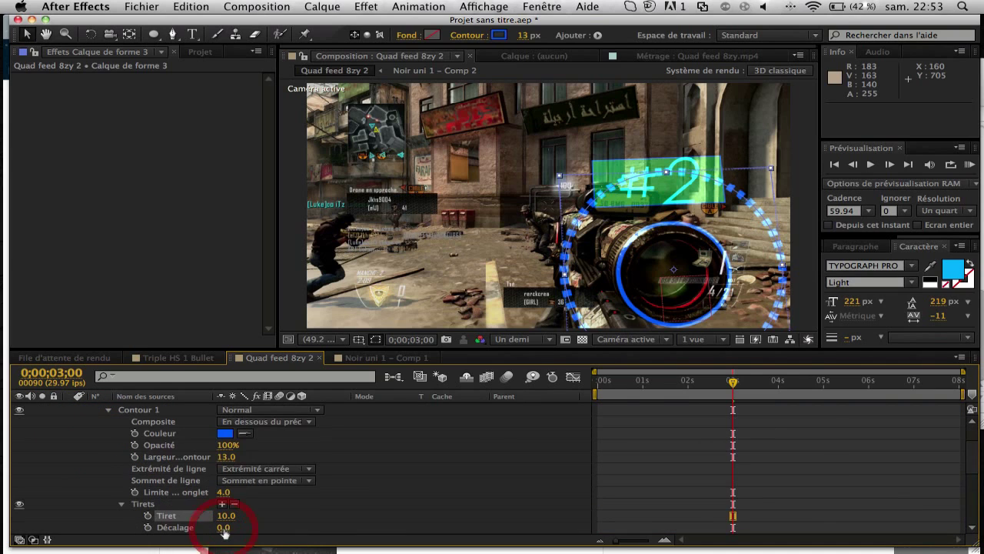
# Step: Deselect the dashed ring and collapse the properties of Calque de forme 3
pyautogui.click(515, 509)
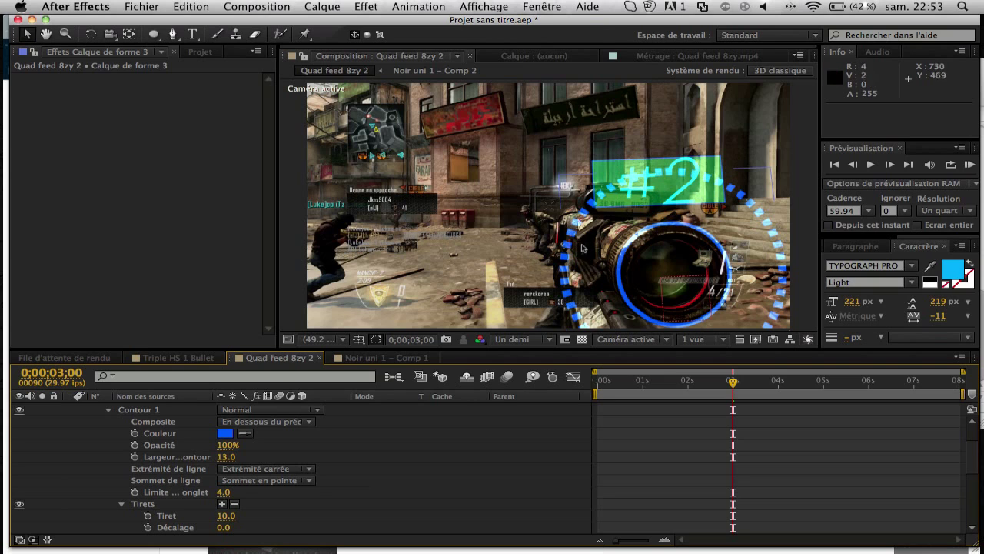
pyautogui.click(597, 202)
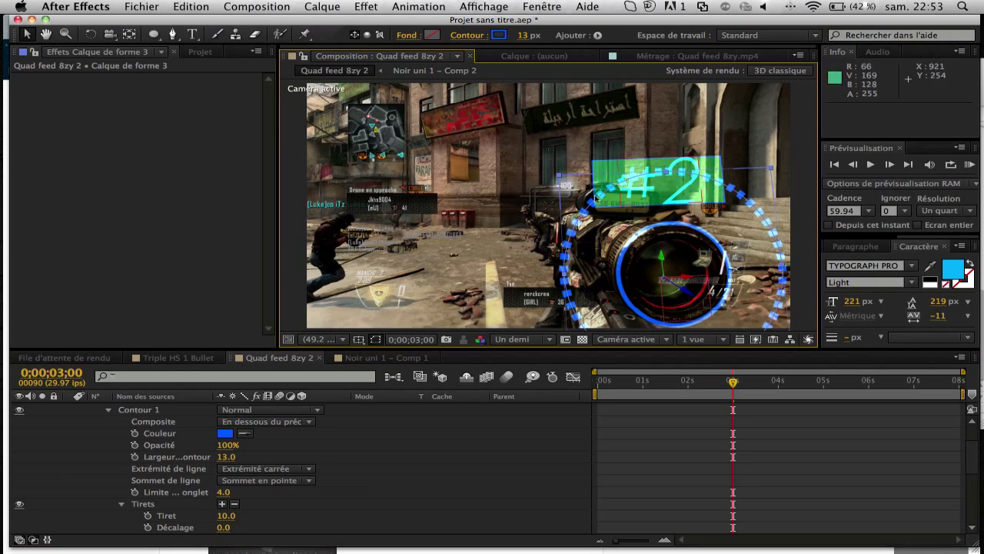
pyautogui.click(450, 479)
pyautogui.scroll(2, 121, 467)
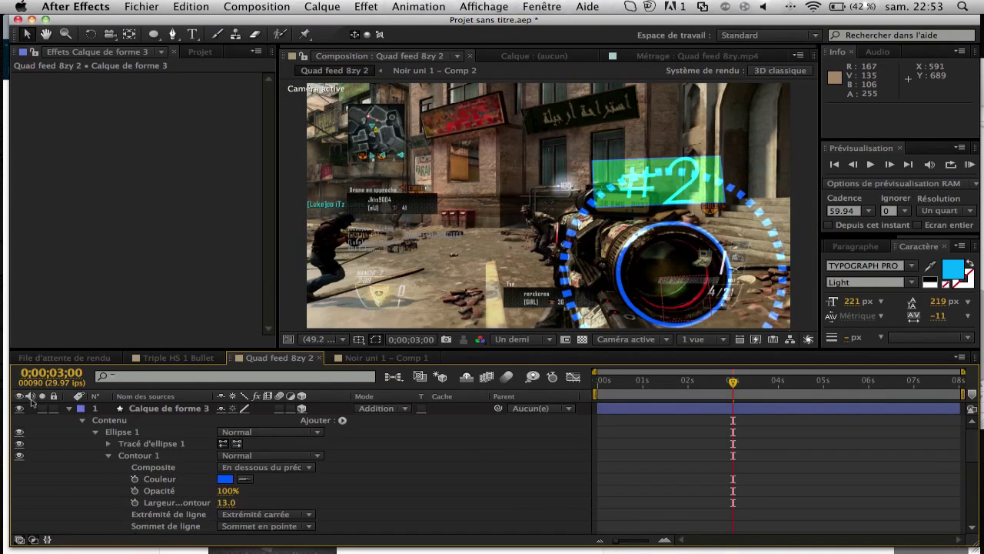
pyautogui.click(70, 409)
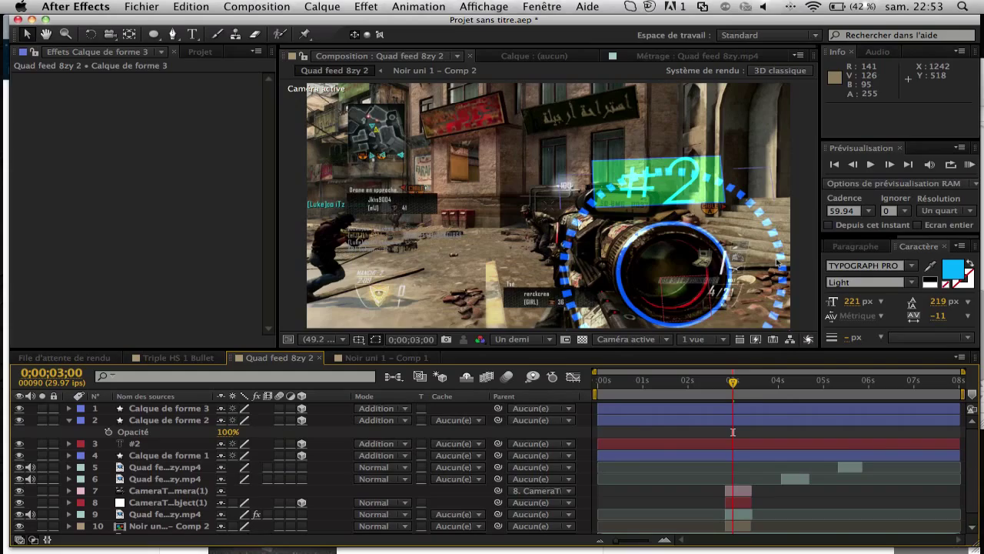
# Step: Examine the finished scope effect in the Triple HS 1 Bullet composition at 0;00;02;58, then return to Quad feed 8zy 2
pyautogui.press('F3')
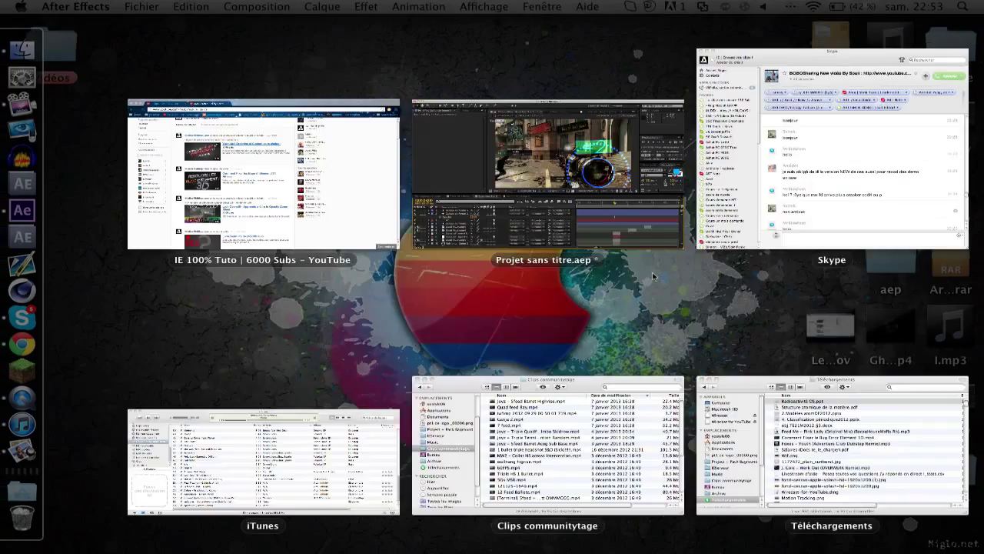
pyautogui.press('F3')
pyautogui.click(188, 355)
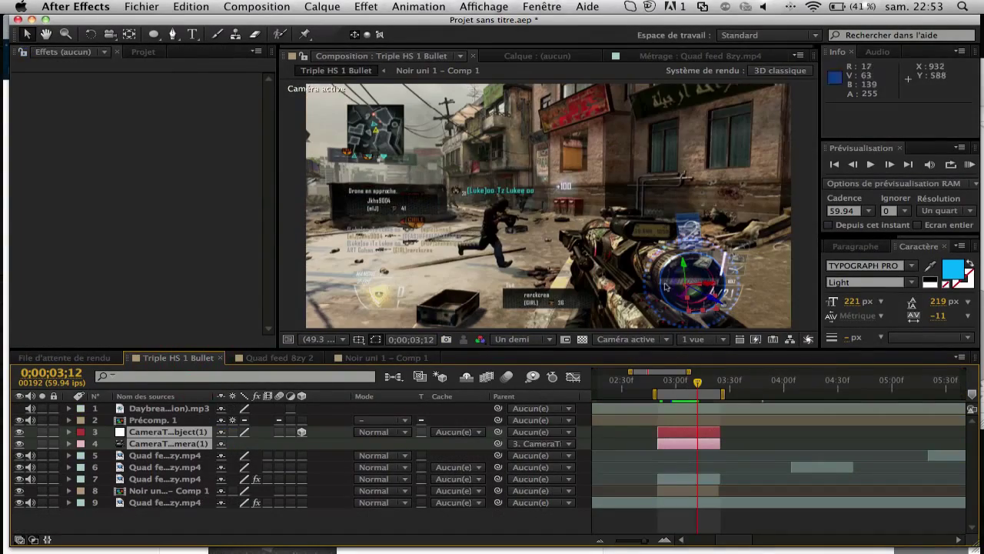
pyautogui.click(672, 389)
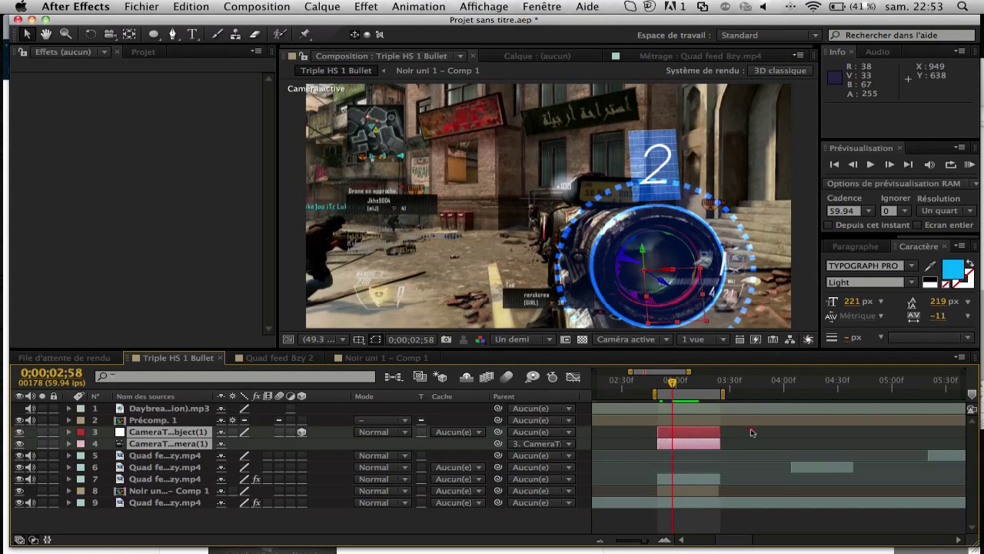
pyautogui.click(301, 358)
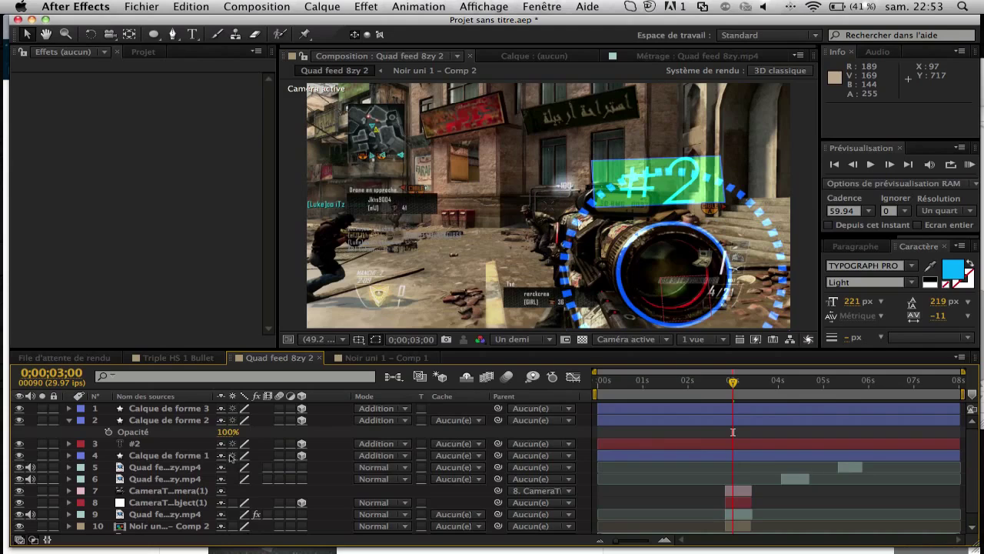
# Step: Create the 1280 x 720 px black solid Noir uni 8 and apply the Spectre audio effect to it
pyautogui.press('super+y')
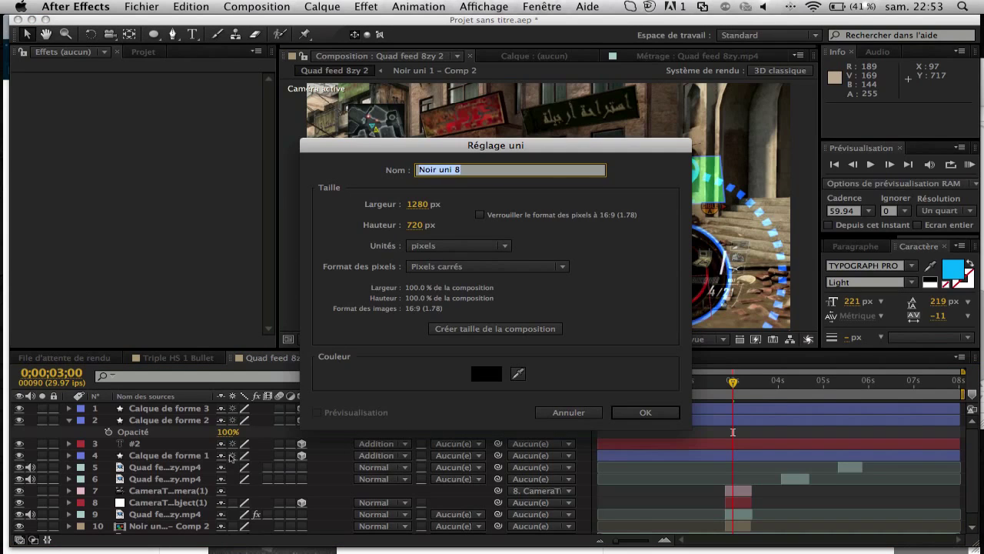
pyautogui.press('Return')
pyautogui.click(419, 6)
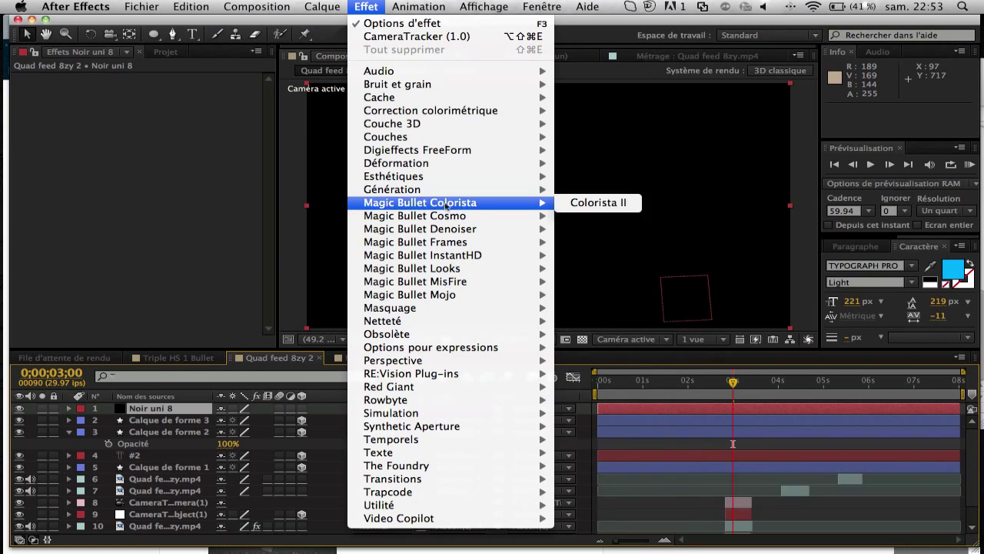
pyautogui.moveTo(446, 197)
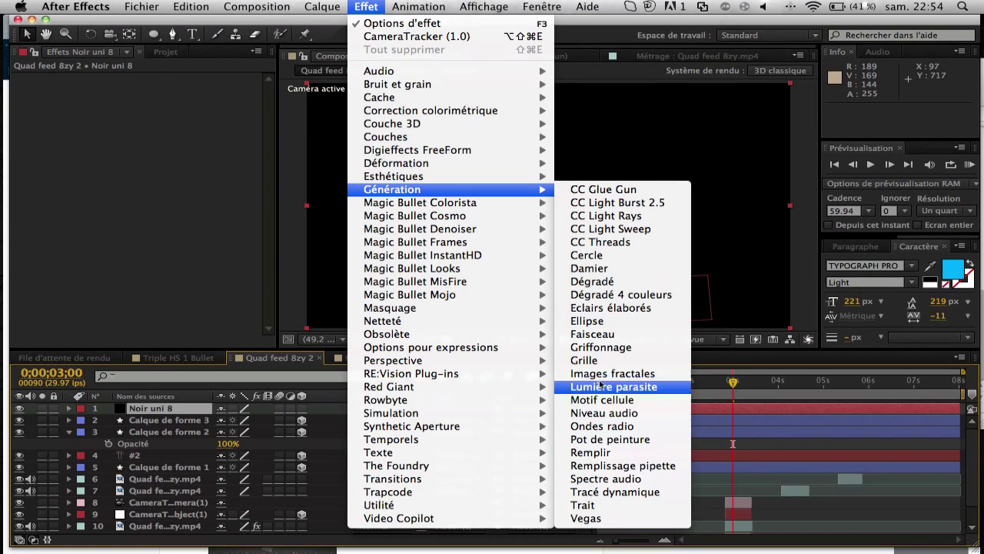
pyautogui.click(643, 480)
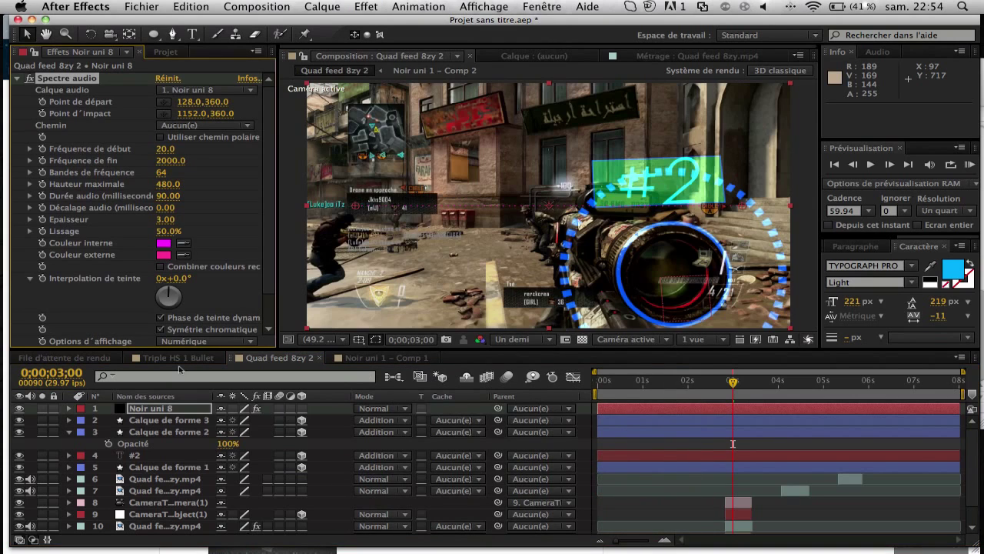
# Step: Find Daybreak (Short Version).mp3 in the project by searching for "da" and add it above all layers of Quad feed 8zy 2
pyautogui.click(164, 52)
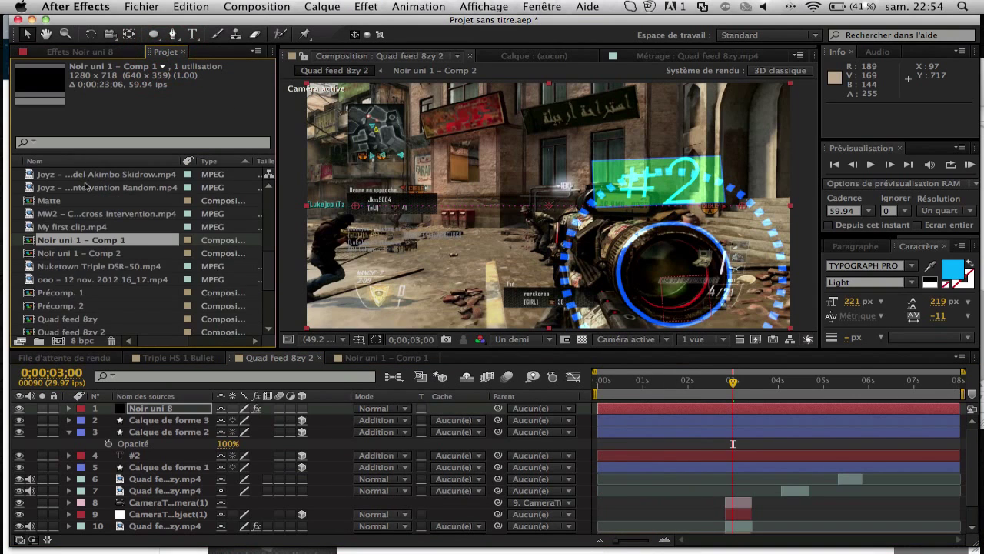
pyautogui.scroll(-5, 86, 186)
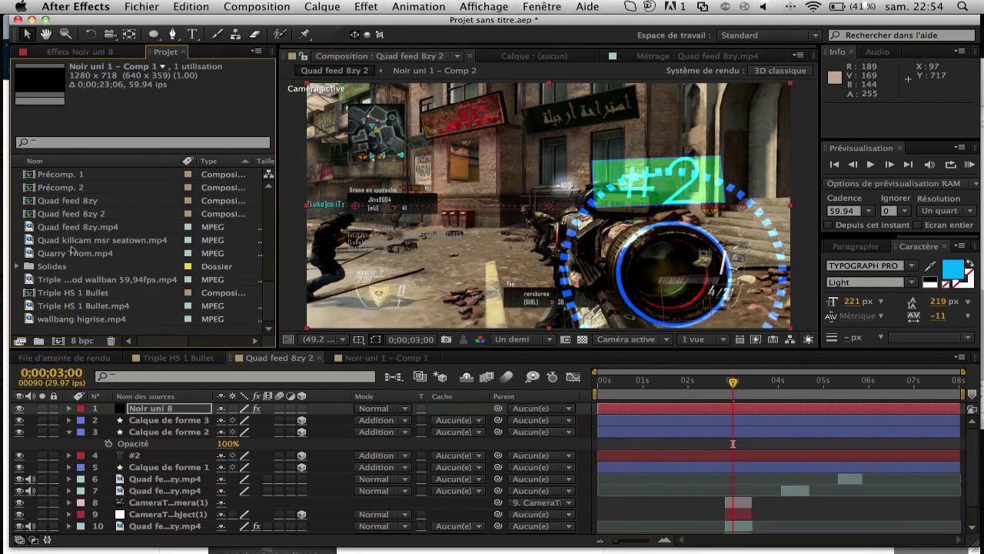
pyautogui.scroll(10, 71, 249)
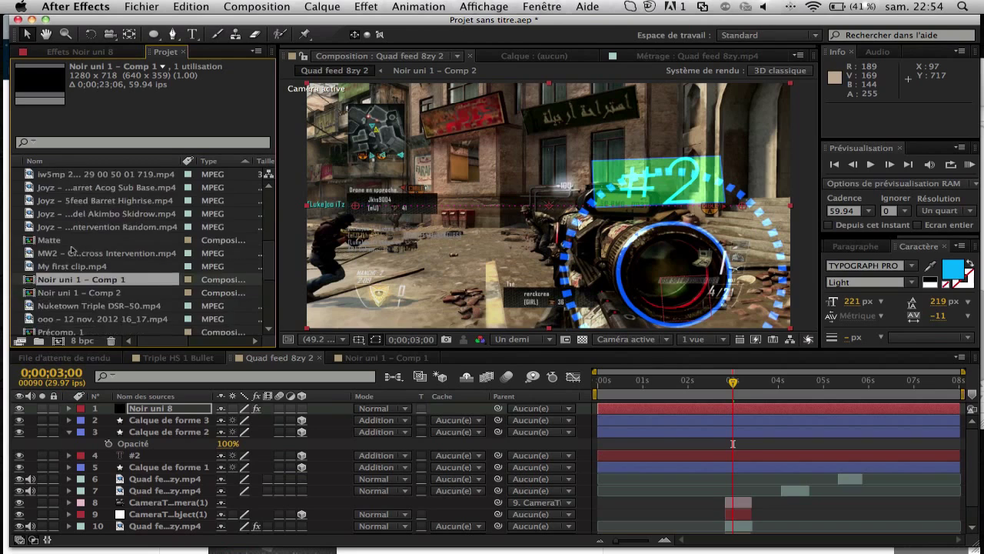
pyautogui.scroll(-5, 71, 249)
pyautogui.click(87, 143)
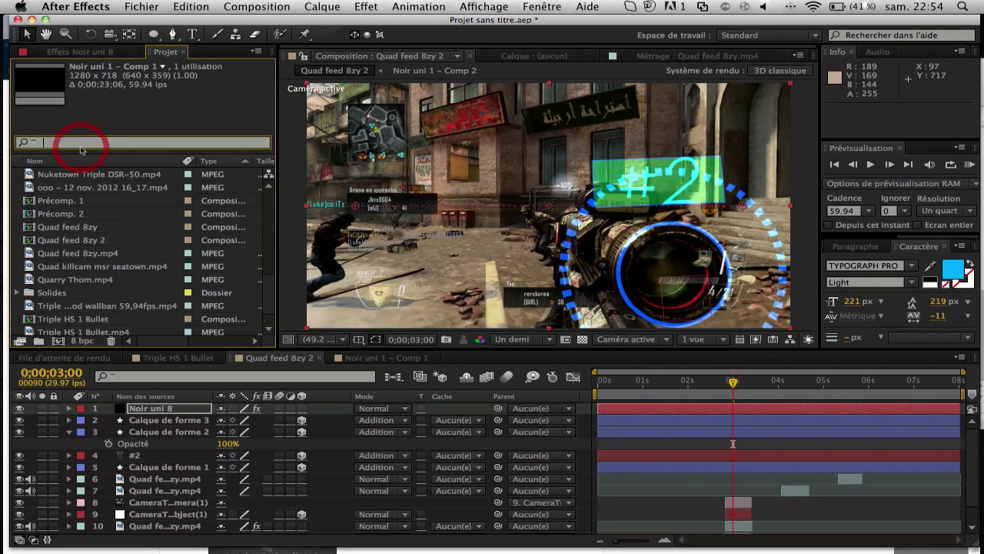
pyautogui.write('o')
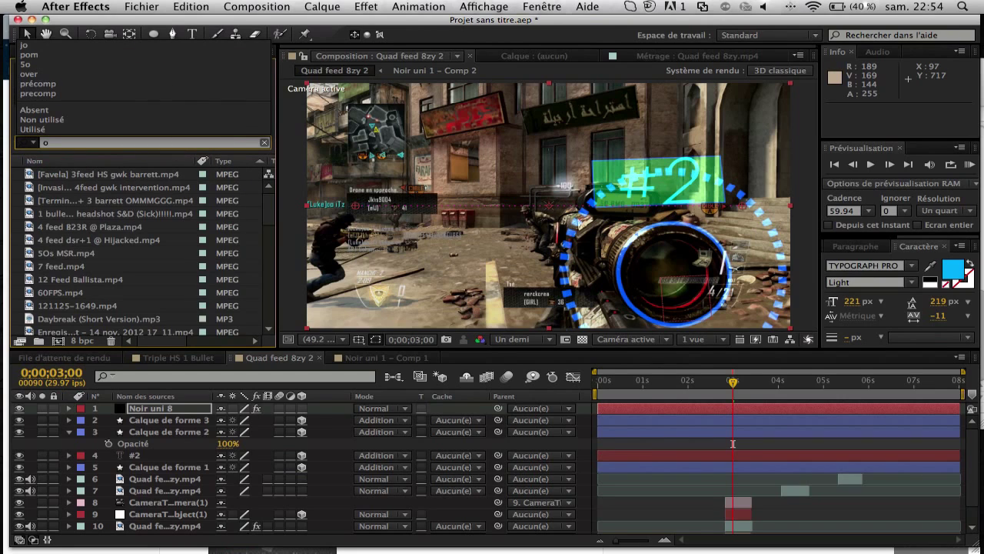
pyautogui.write('v')
pyautogui.press('BackSpace')
pyautogui.press('BackSpace')
pyautogui.write('da')
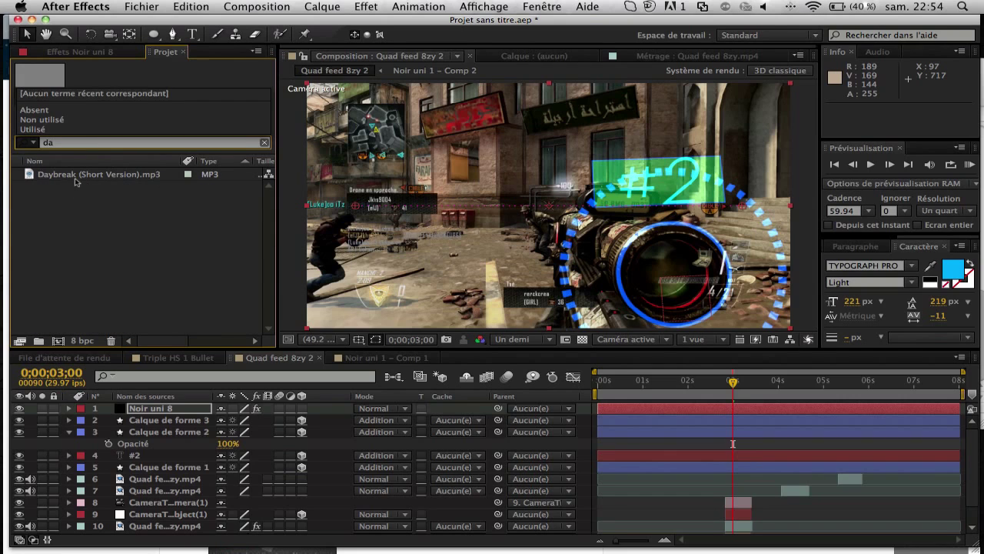
pyautogui.click(75, 180)
pyautogui.moveTo(66, 179); pyautogui.dragTo(137, 409)
# Step: Set Daybreak (Short Version).mp3 as the audio layer of the Spectre audio effect on Noir uni 8
pyautogui.click(158, 421)
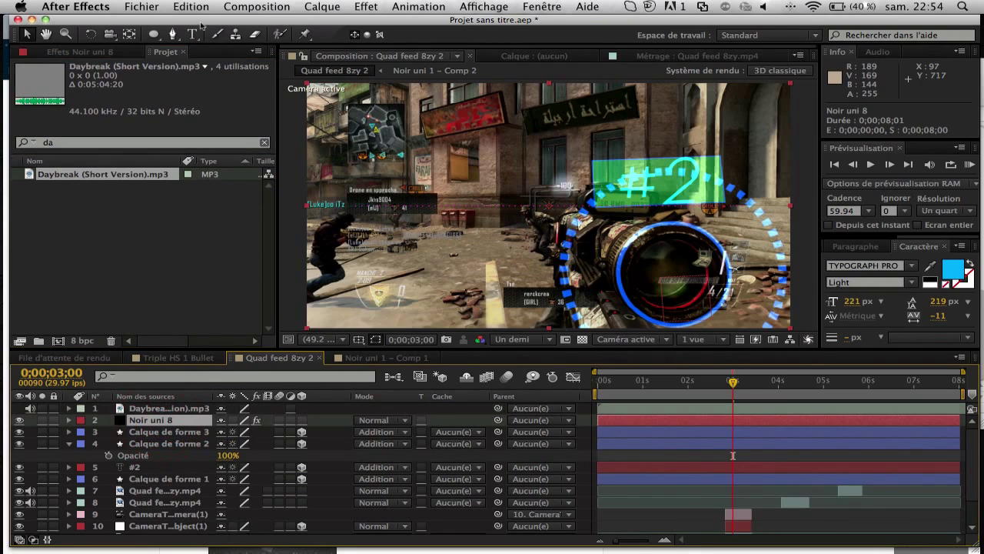
pyautogui.click(121, 54)
pyautogui.click(203, 90)
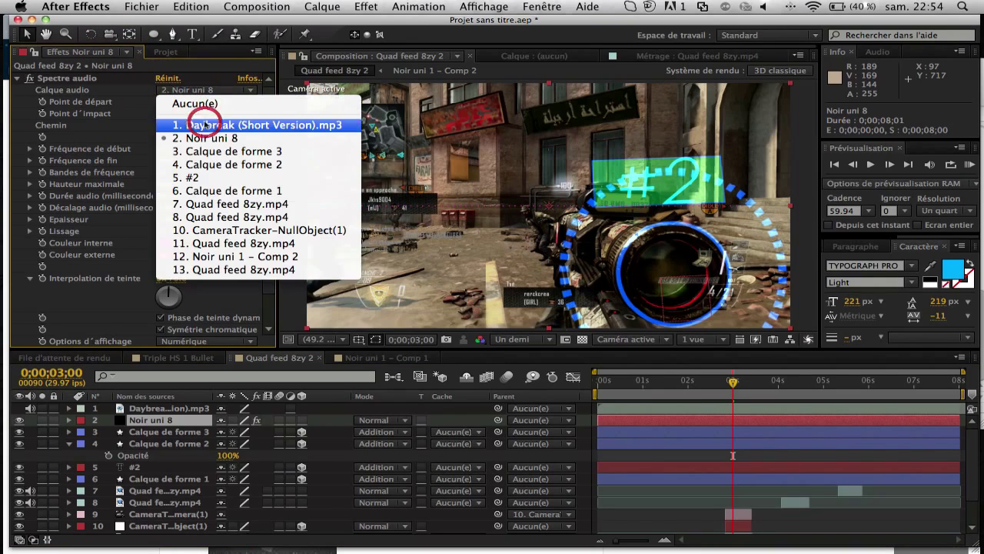
pyautogui.click(204, 124)
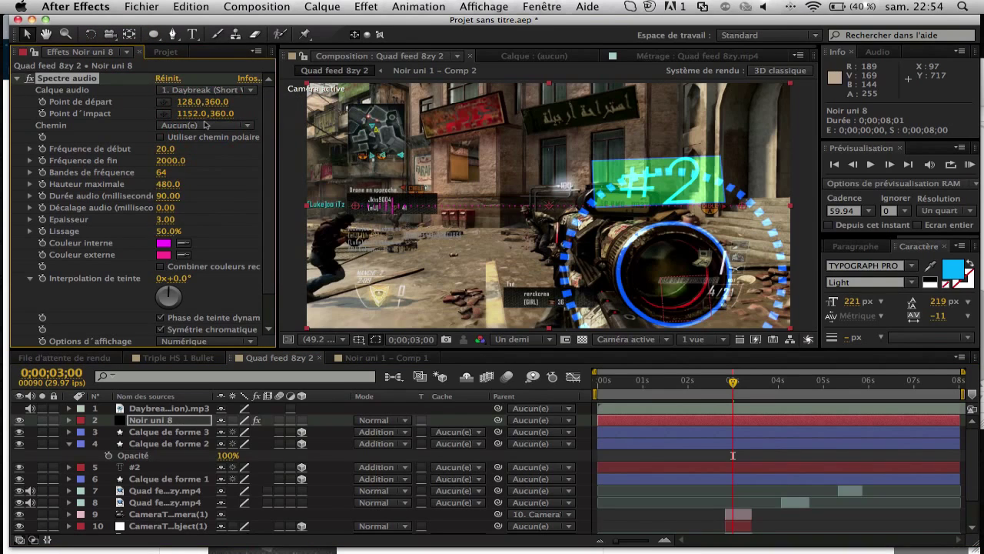
# Step: Set the spectrum's end frequency to 800, its frequency bands to 140 and its maximum height to 1530
pyautogui.click(172, 161)
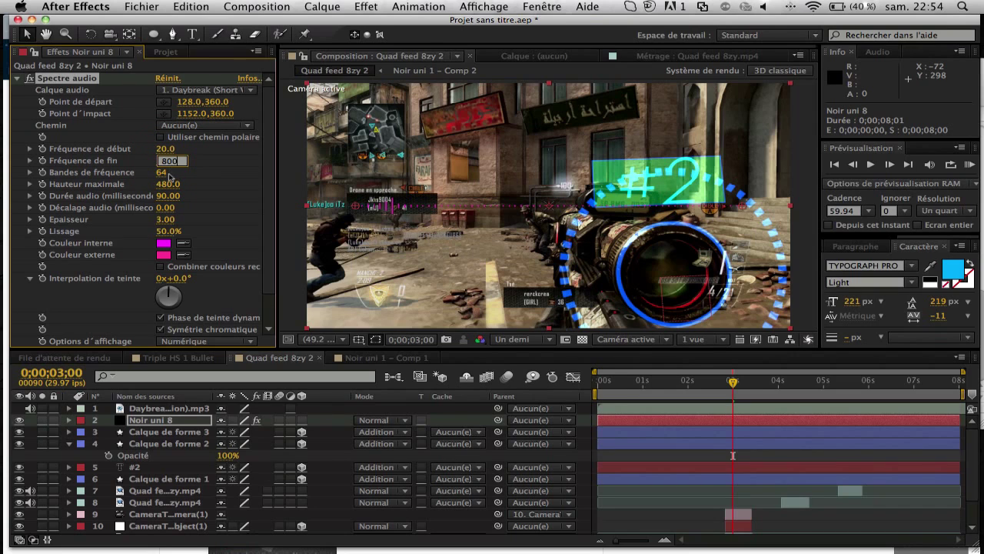
pyautogui.write('800')
pyautogui.press('Return')
pyautogui.write('140')
pyautogui.press('Return')
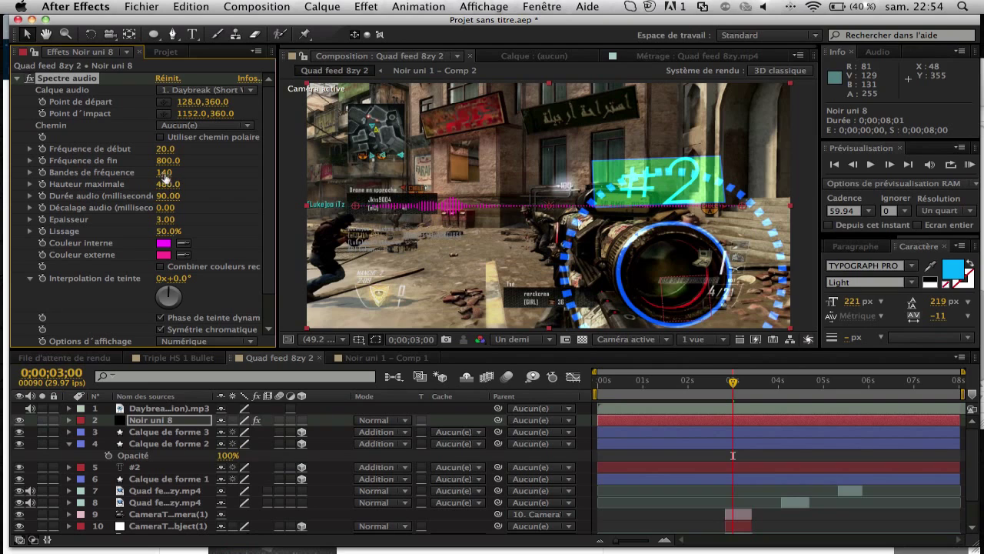
pyautogui.moveTo(167, 184); pyautogui.dragTo(252, 176)
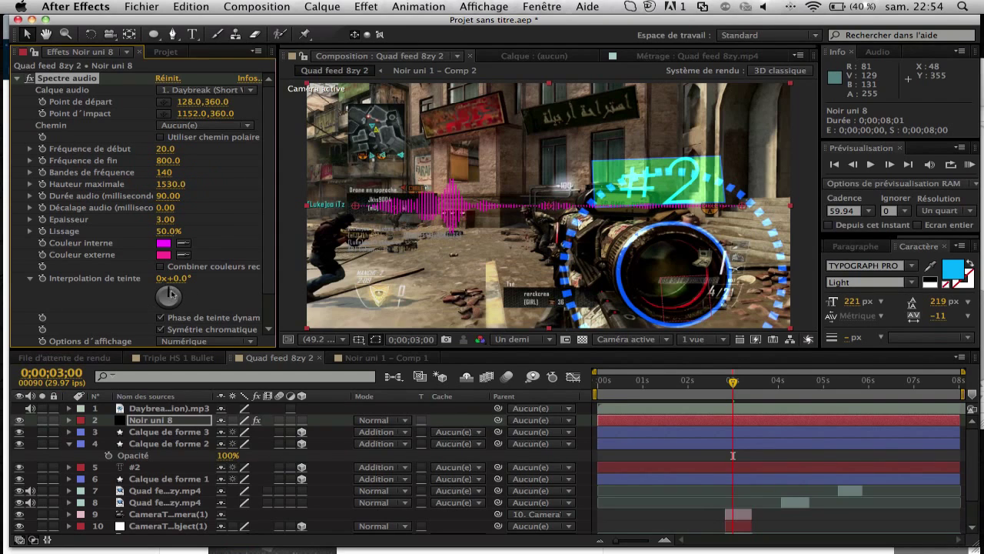
# Step: Set the spectrum's hue interpolation to 205° and disable dynamic hue phase and chromatic symmetry
pyautogui.moveTo(170, 293); pyautogui.dragTo(168, 316)
pyautogui.click(159, 317)
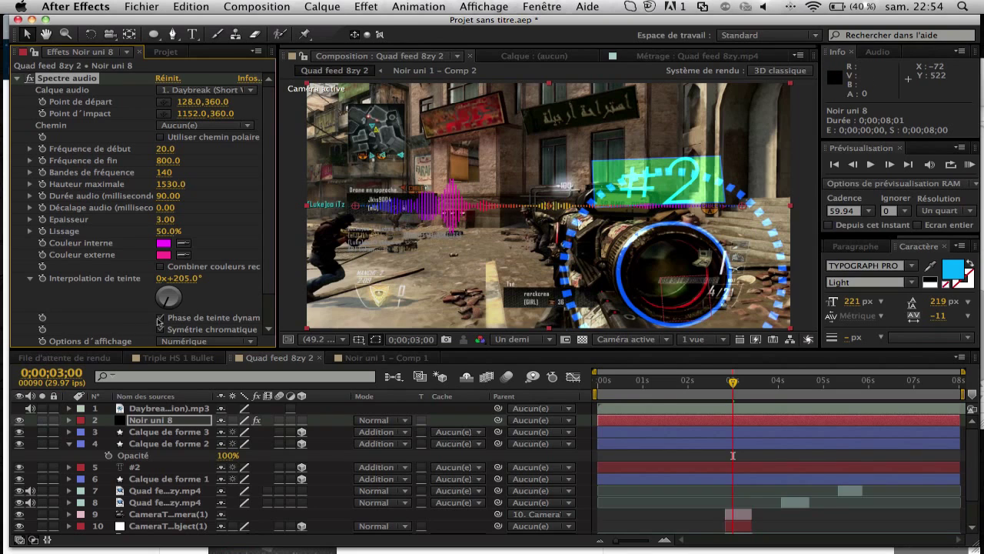
pyautogui.click(160, 331)
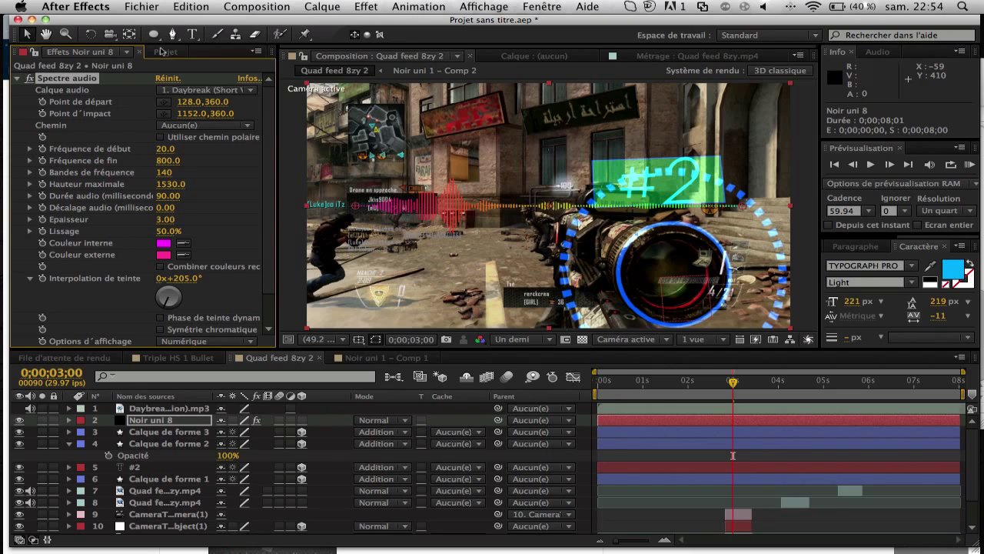
# Step: Draw a large circular mask centred on the frame on Noir uni 8 with the Ellipse tool
pyautogui.click(154, 35)
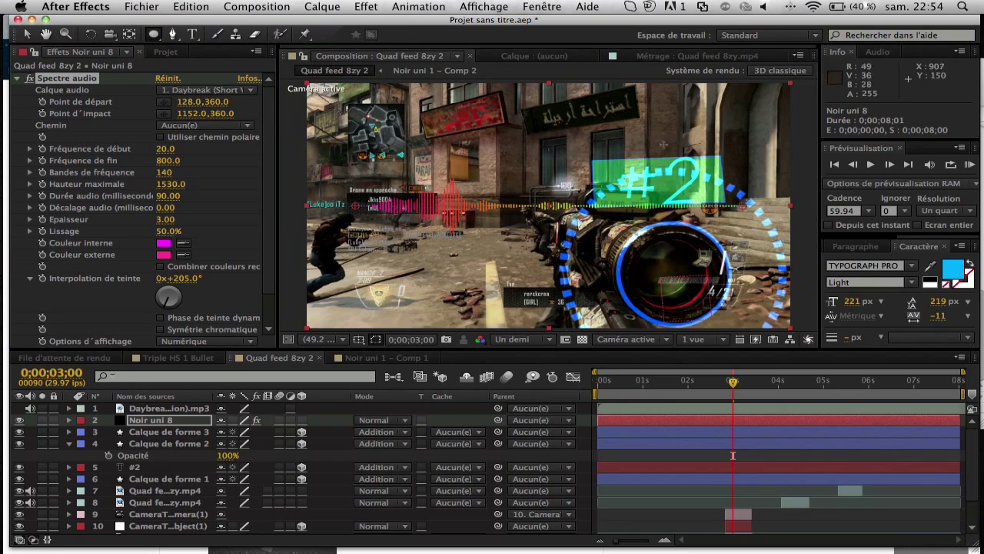
pyautogui.moveTo(547, 216); pyautogui.dragTo(677, 298)
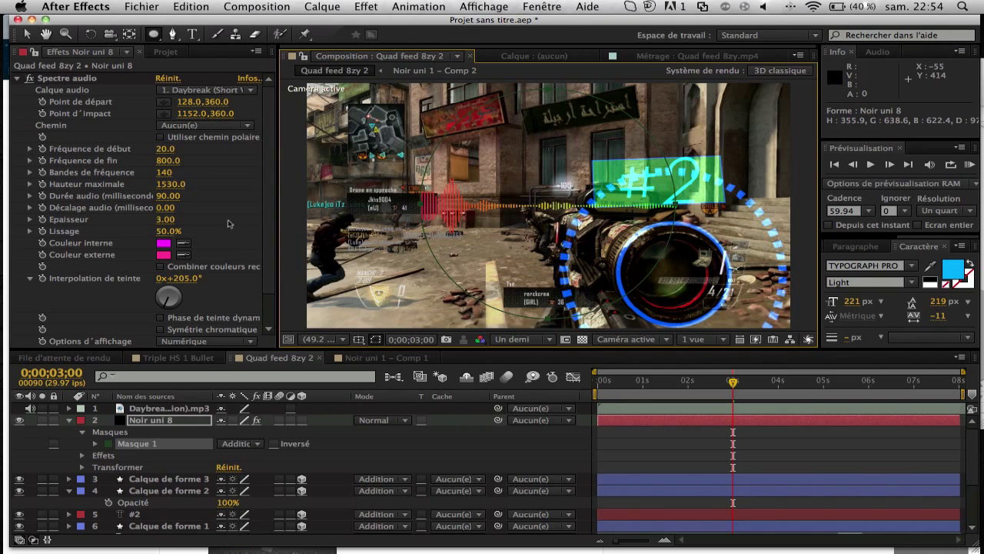
pyautogui.click(26, 34)
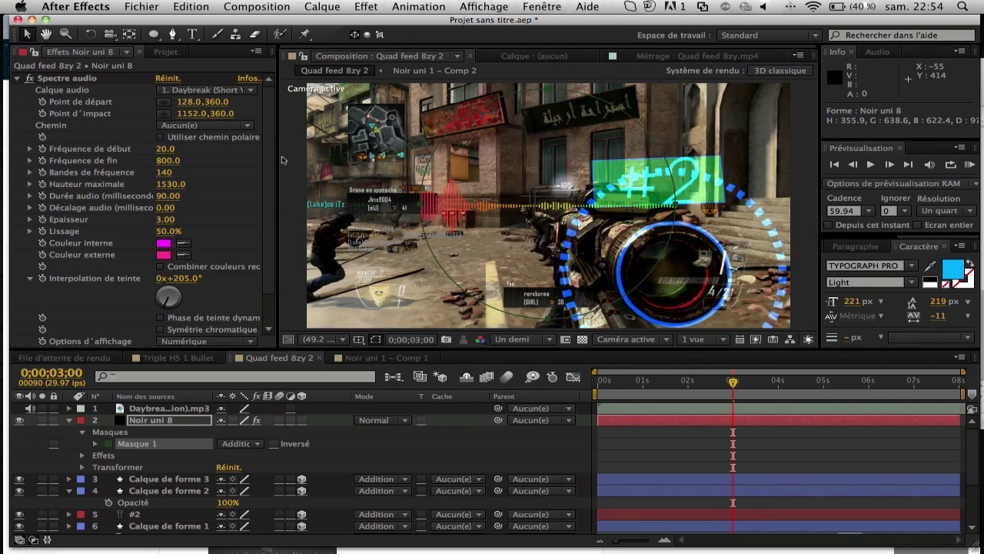
# Step: Make the spectrum follow the Masque 1 path and set its secondary options to Face A
pyautogui.click(184, 126)
pyautogui.click(198, 161)
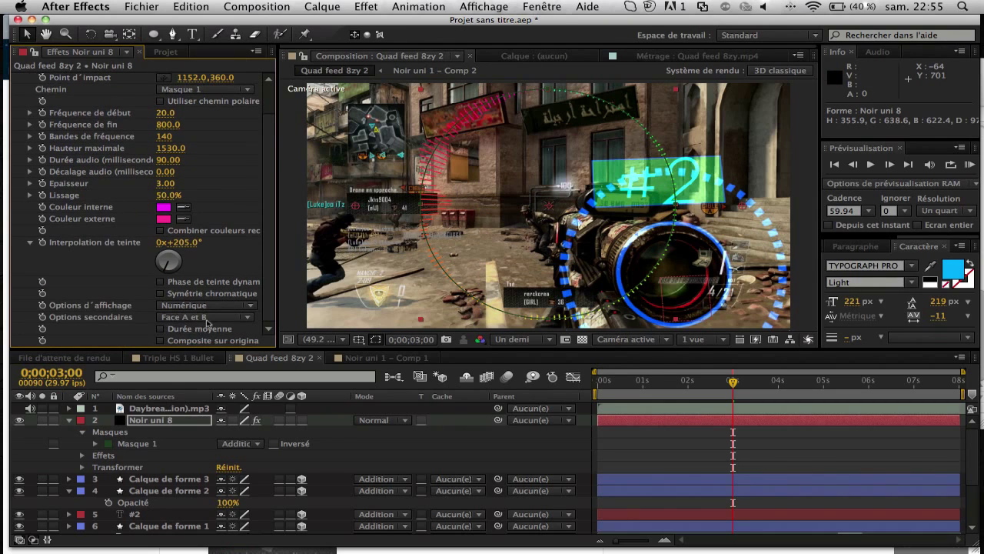
pyautogui.click(206, 318)
pyautogui.click(202, 321)
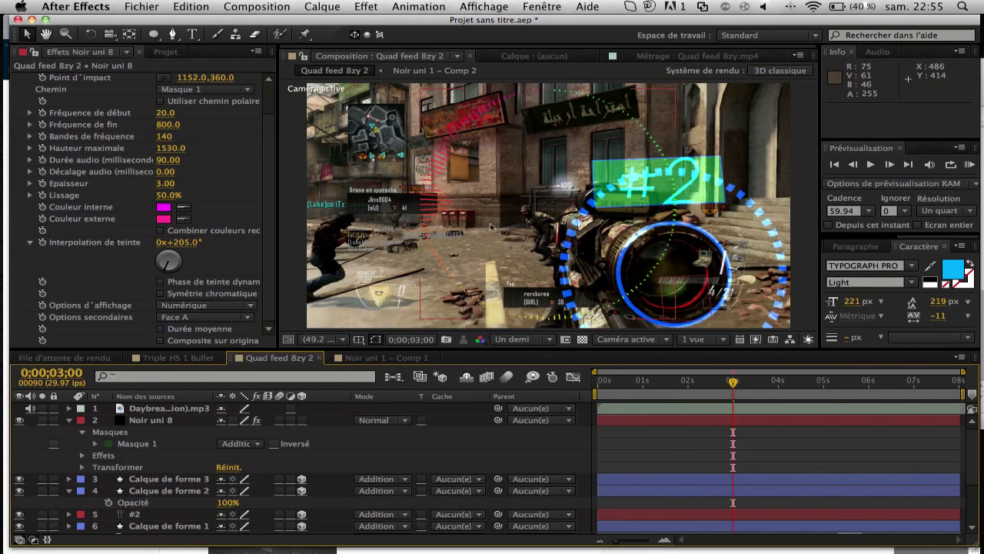
# Step: Make Noir uni 8 a 3D layer scaled to 17% and place it on the scope lens at about 661.3, 352.9, -0.5
pyautogui.click(302, 420)
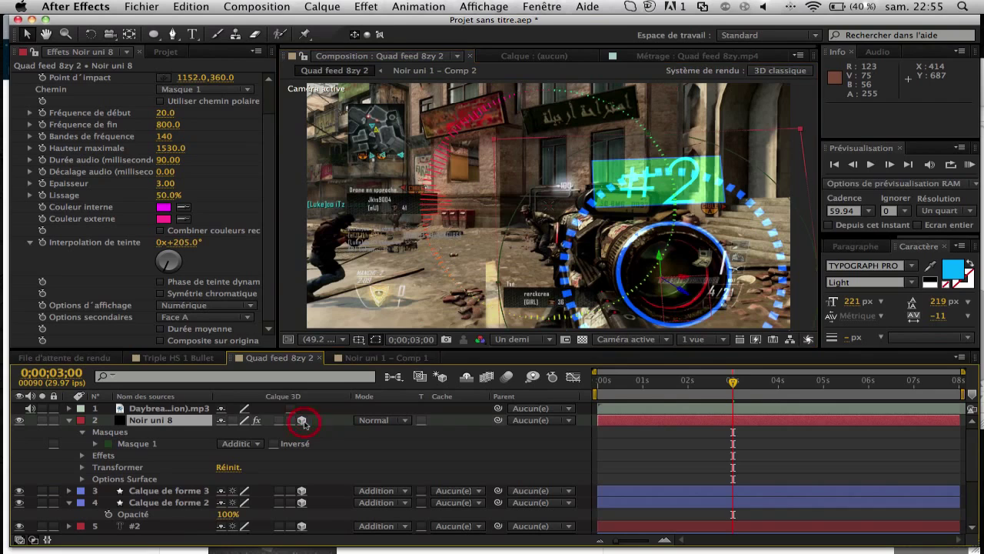
pyautogui.press('s')
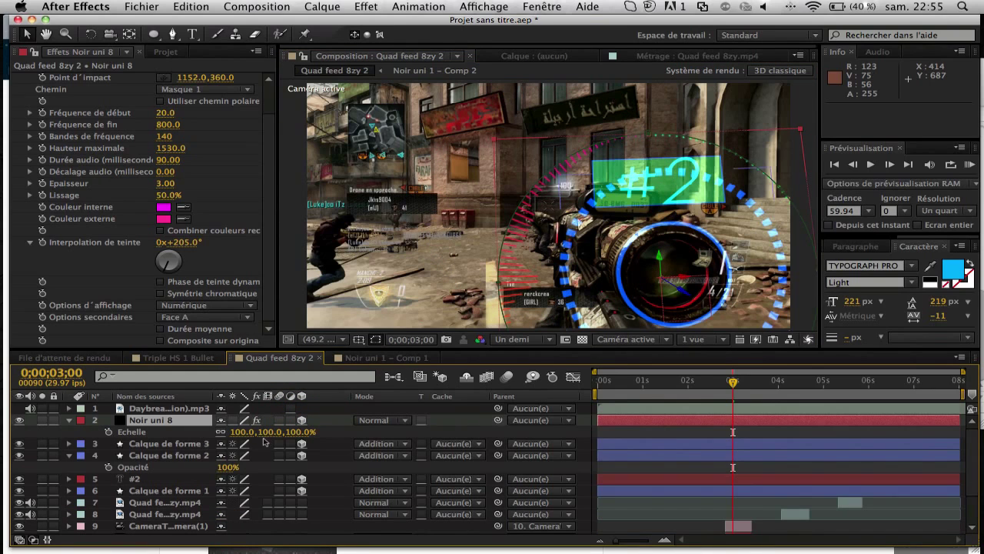
pyautogui.moveTo(239, 431); pyautogui.dragTo(178, 432)
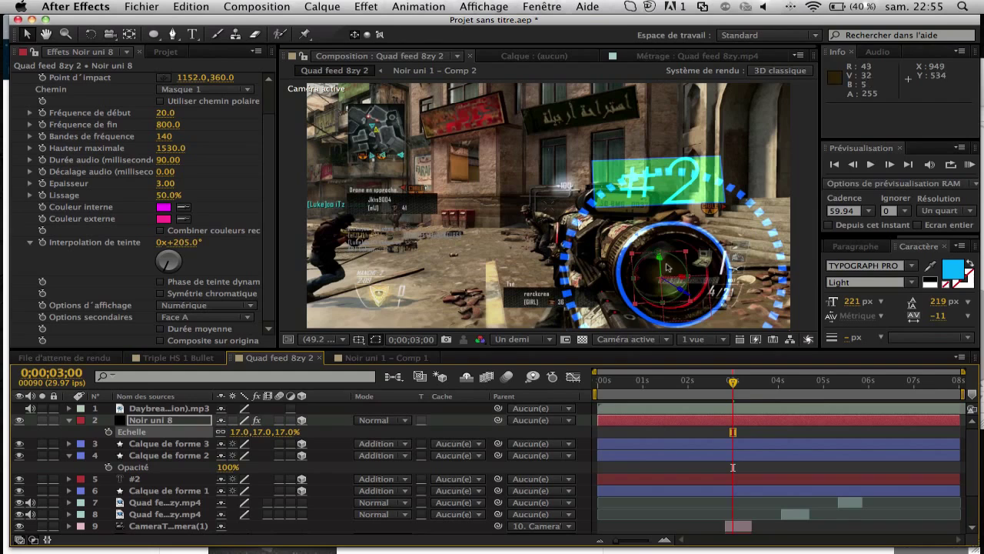
pyautogui.moveTo(668, 272); pyautogui.dragTo(677, 267)
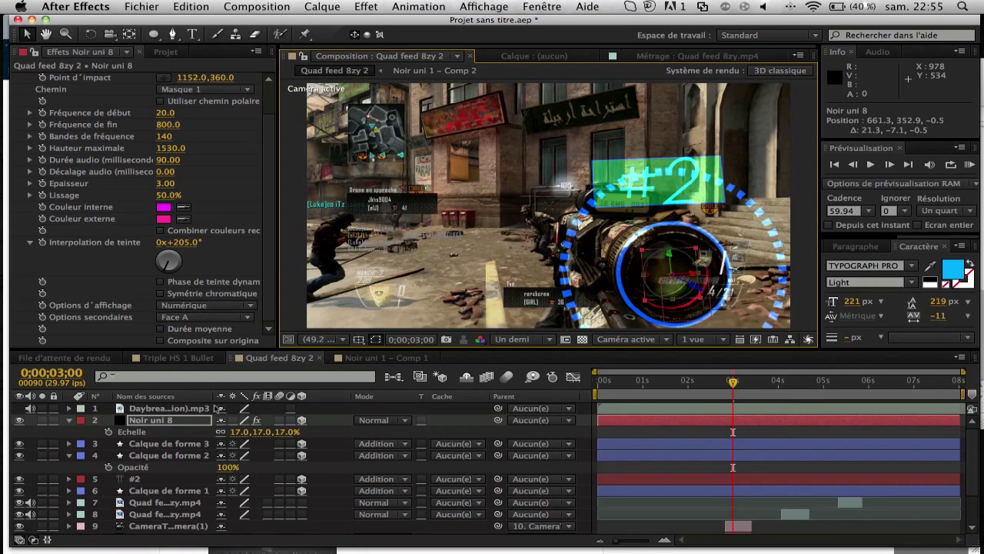
# Step: Set the scale of Noir uni 8 to 23% and preview the composition from 0;00;02;27
pyautogui.moveTo(233, 437); pyautogui.dragTo(238, 435)
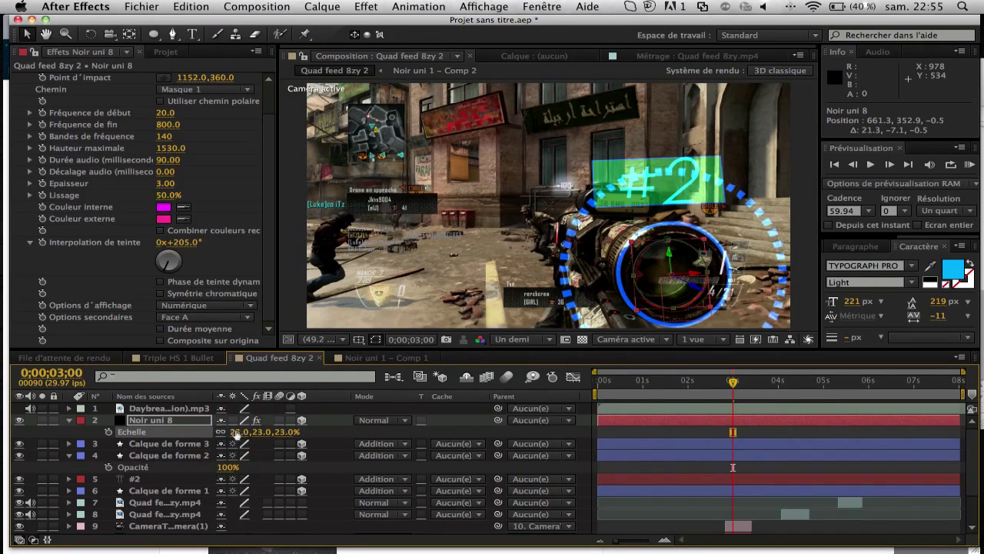
pyautogui.click(652, 473)
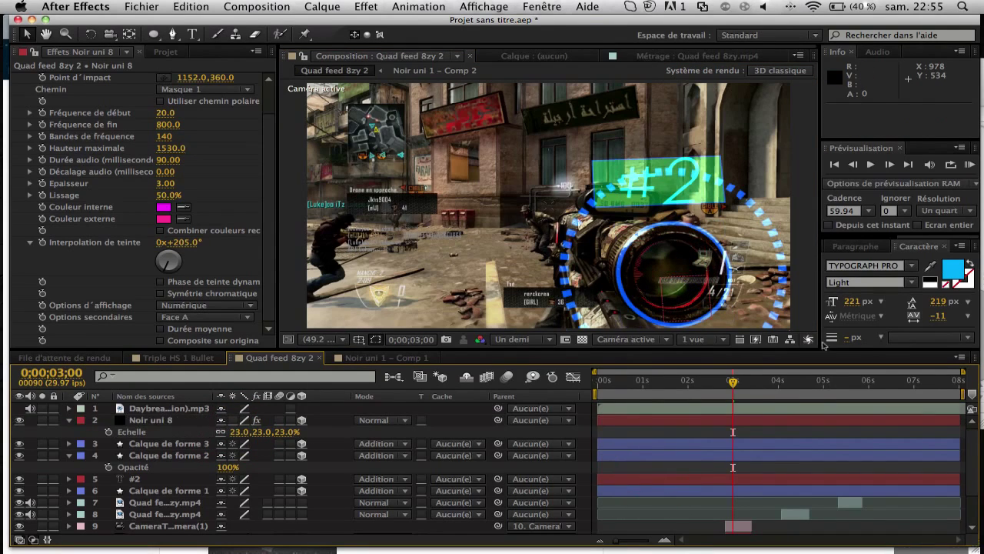
pyautogui.moveTo(735, 388); pyautogui.dragTo(729, 391)
pyautogui.press('space')
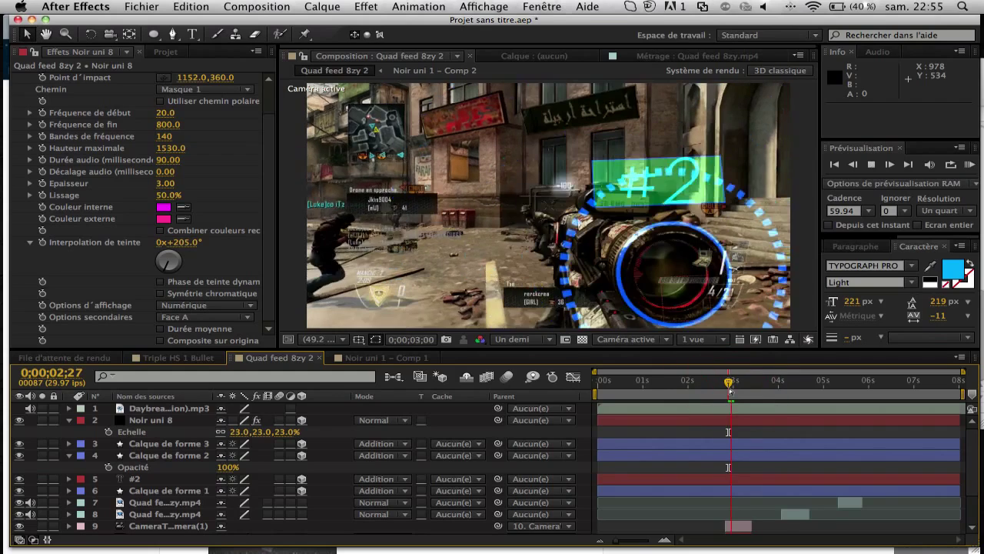
pyautogui.press('space')
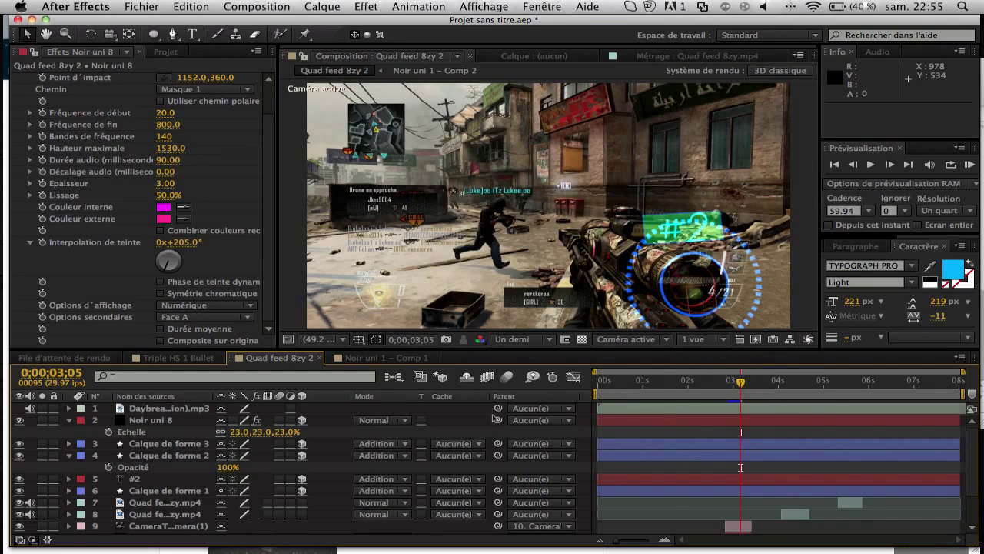
# Step: Add a Lueur diffuse effect with a radius of 36 to Noir uni 8 and preview it from 0;00;02;24
pyautogui.click(158, 408)
pyautogui.click(147, 419)
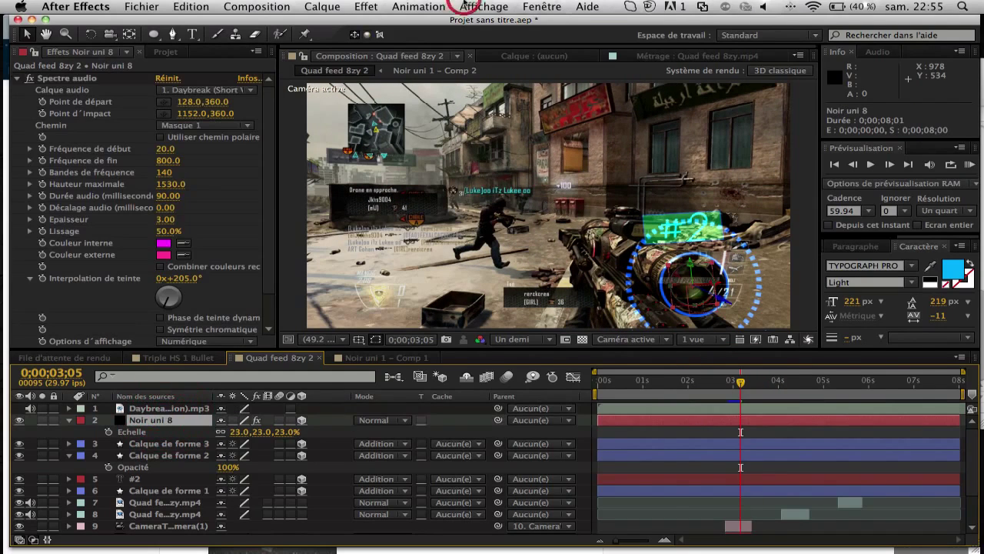
pyautogui.click(365, 6)
pyautogui.moveTo(424, 179)
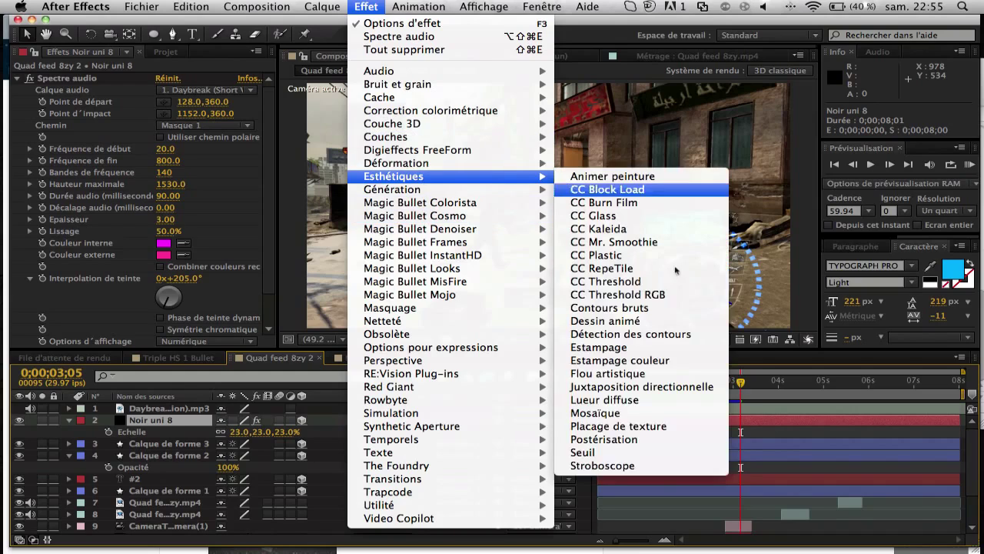
pyautogui.click(604, 400)
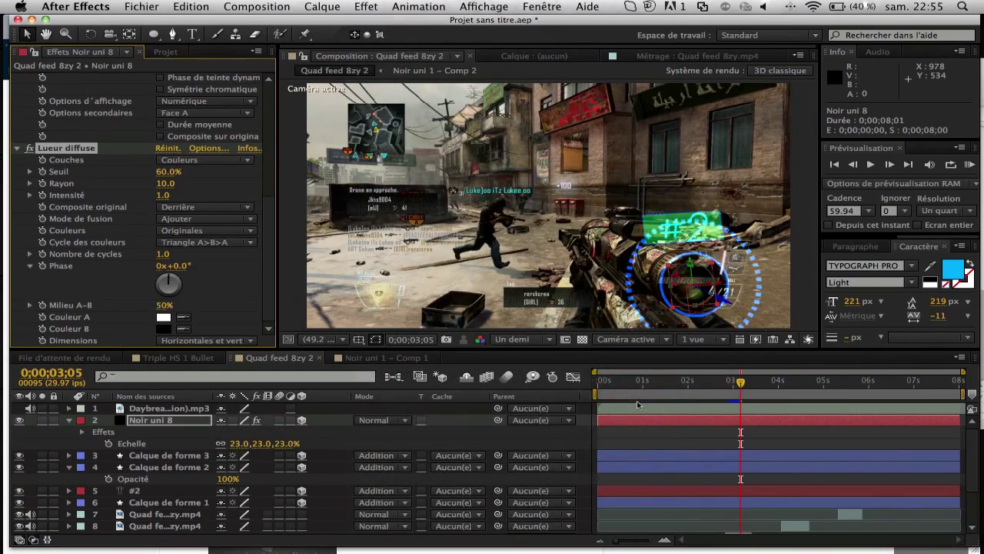
pyautogui.moveTo(163, 184); pyautogui.dragTo(177, 184)
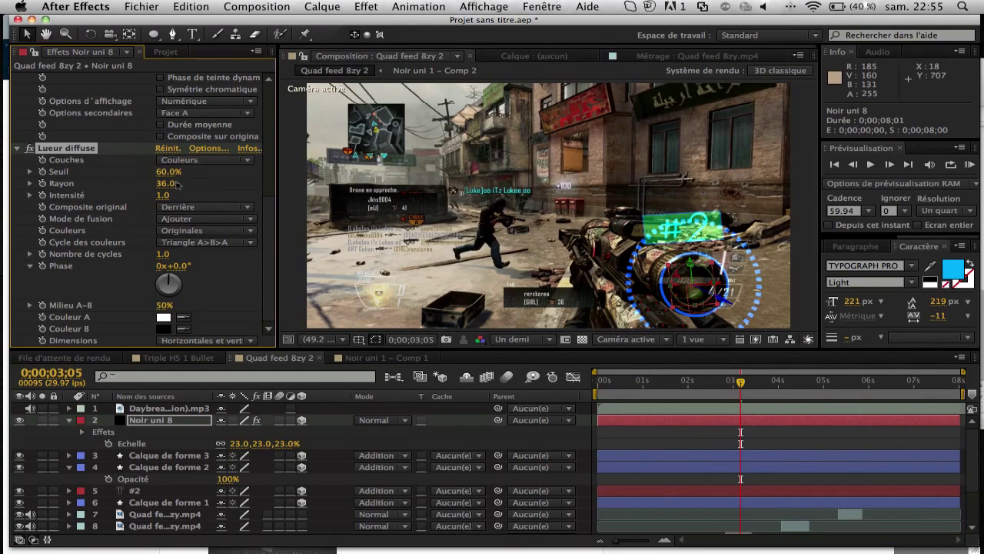
pyautogui.click(758, 437)
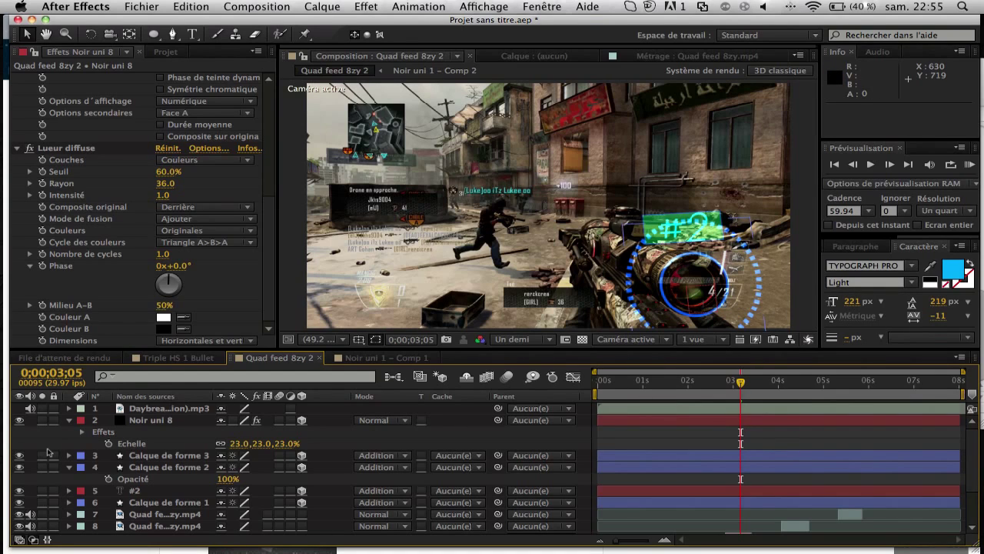
pyautogui.click(725, 382)
pyautogui.press('space')
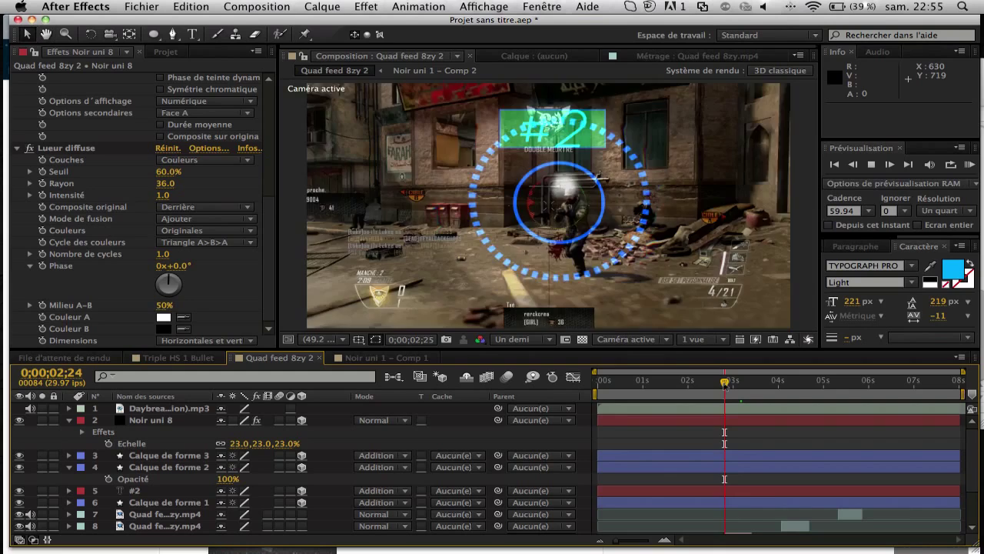
pyautogui.press('space')
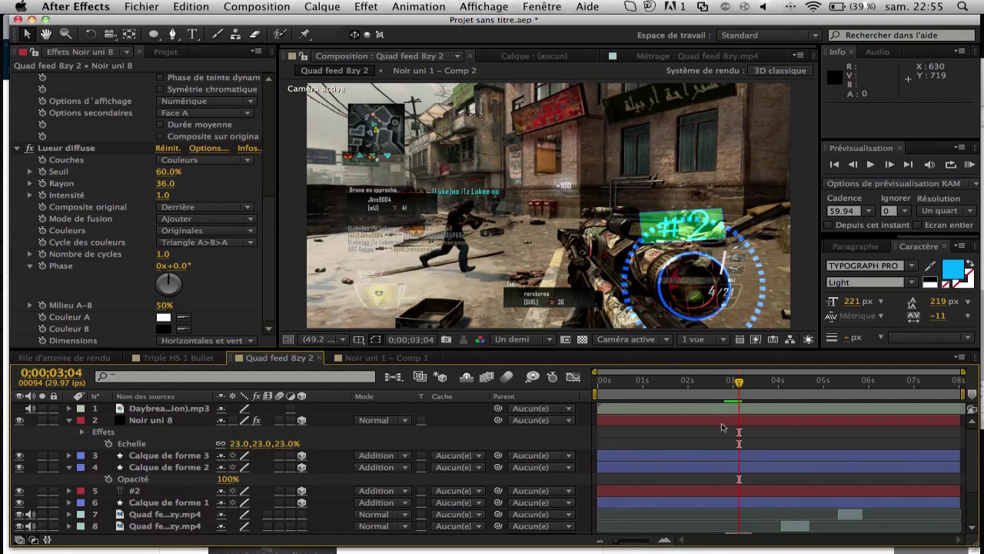
# Step: Collapse the expanded properties of all layers in the Quad feed 8zy 2 timeline and clear the selection
pyautogui.scroll(-3, 721, 427)
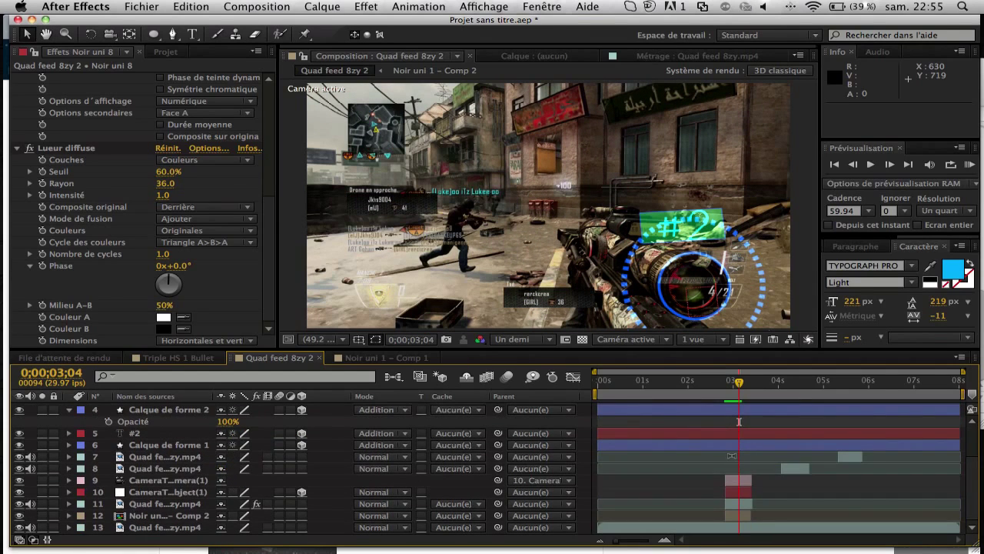
pyautogui.scroll(3, 777, 461)
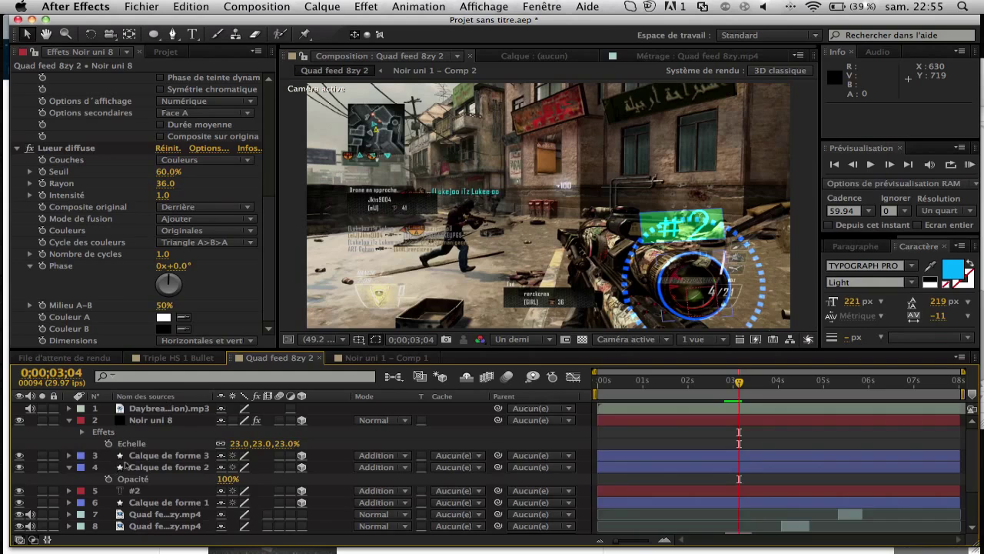
pyautogui.press('super+a')
pyautogui.click(70, 422)
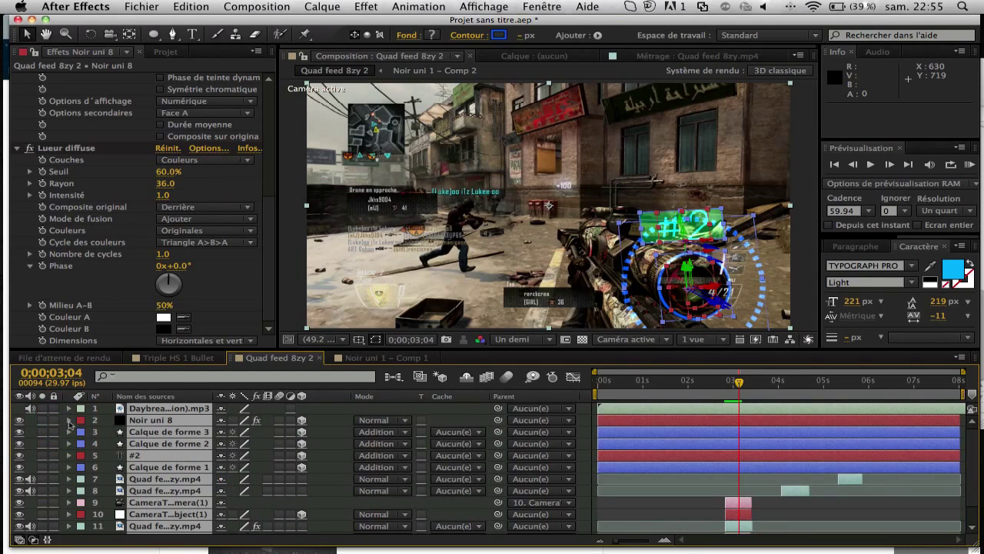
pyautogui.click(699, 516)
pyautogui.scroll(-2, 700, 516)
pyautogui.scroll(2, 699, 516)
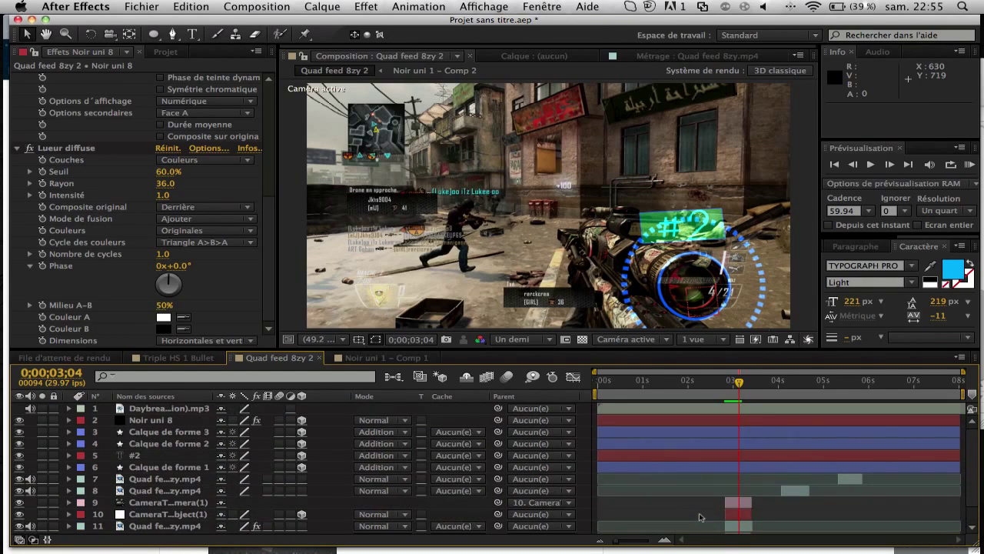
# Step: Precompose the five layers from Noir uni 8 to Calque de forme 1, transferring all attributes, and enable collapse transformations on the precomp
pyautogui.click(735, 467)
pyautogui.keyDown('shift'); pyautogui.click(741, 421); pyautogui.keyUp('shift')
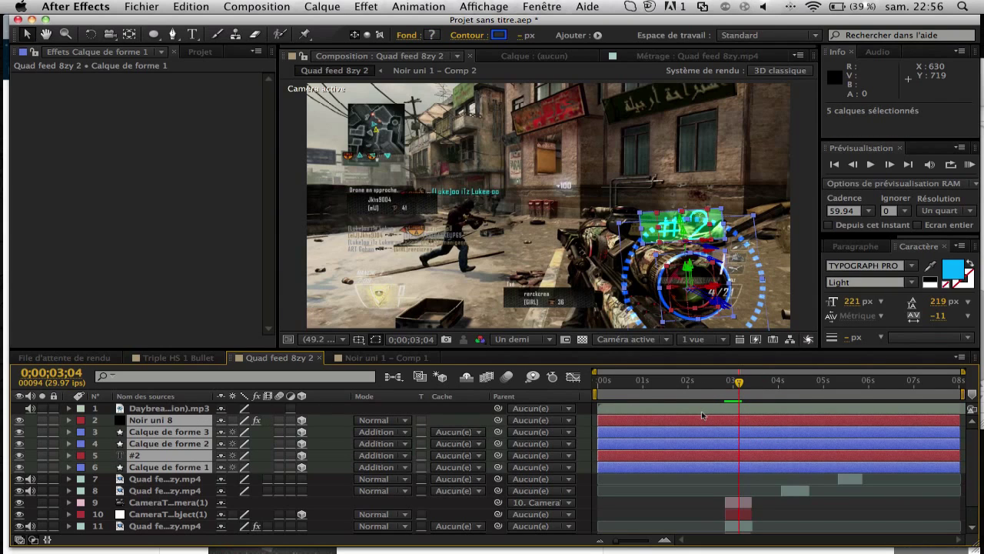
pyautogui.press('super+shift+c')
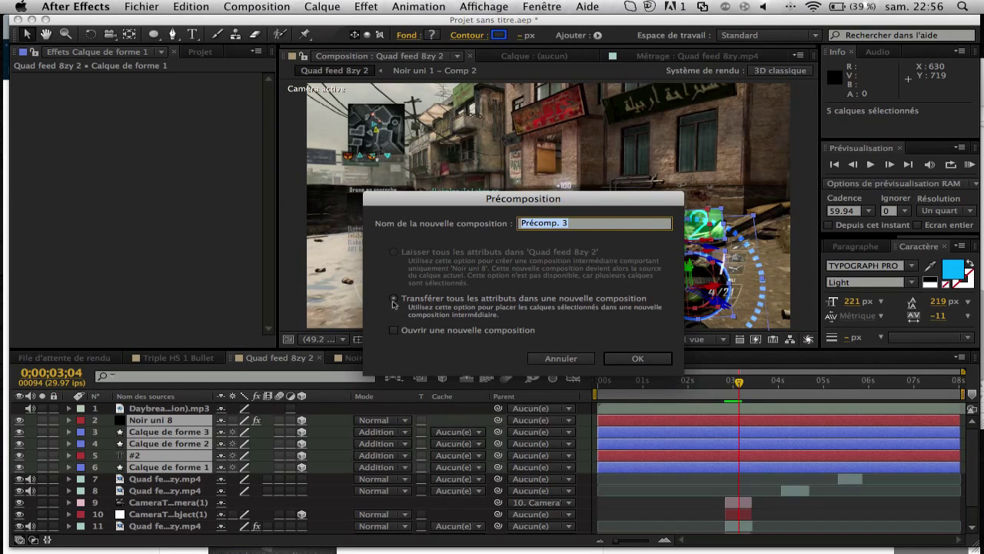
pyautogui.click(632, 359)
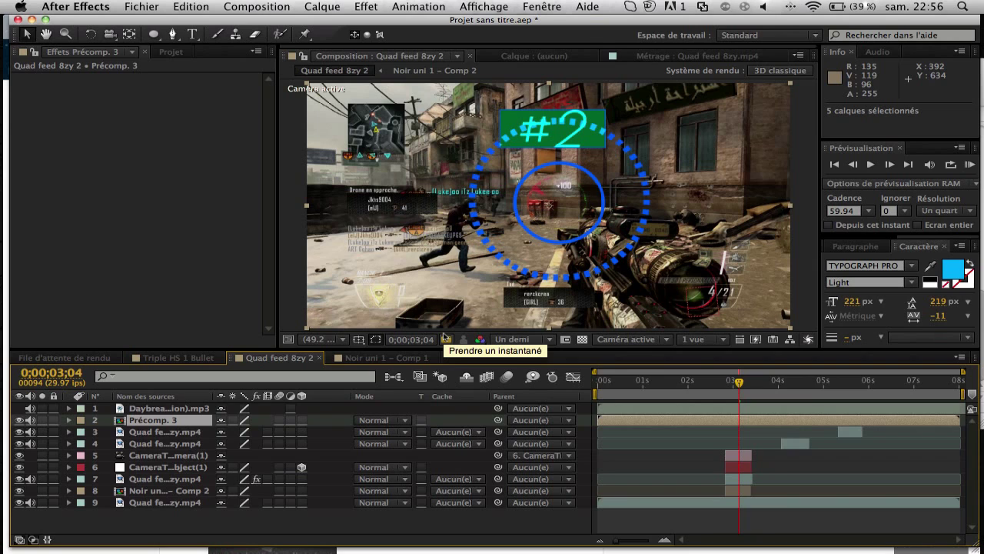
pyautogui.click(233, 420)
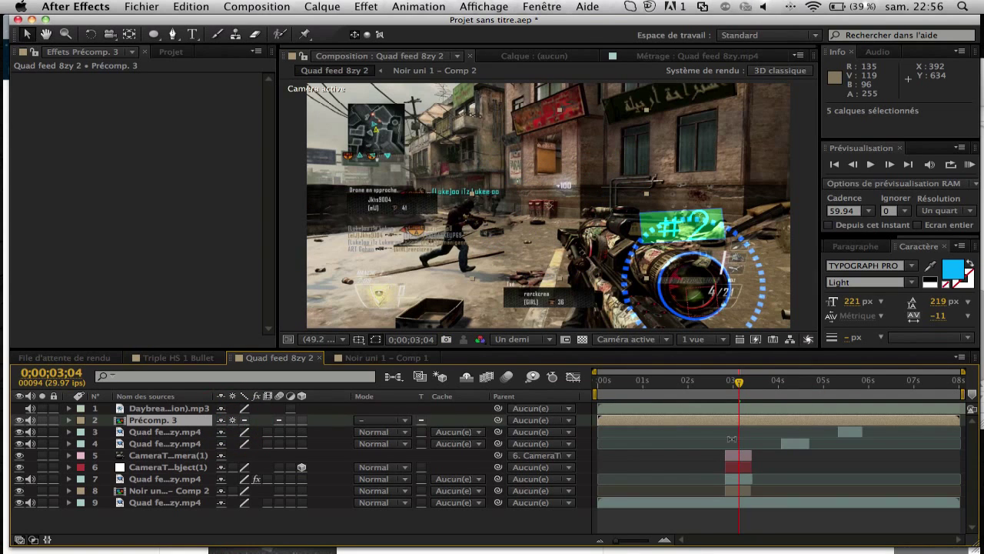
pyautogui.click(683, 472)
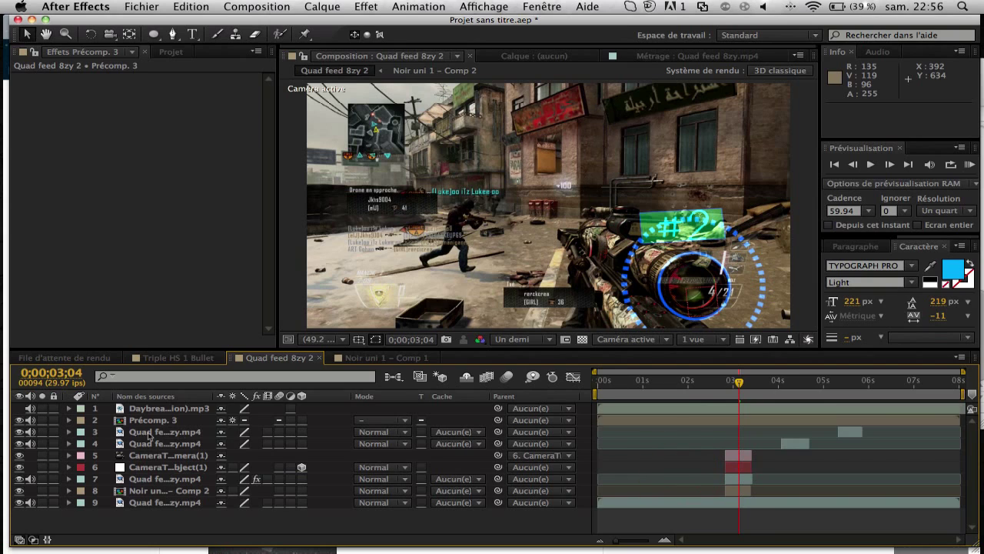
# Step: Switch collapse transformations off and back on for Précomp. 3 to compare the graphics' placement
pyautogui.click(149, 422)
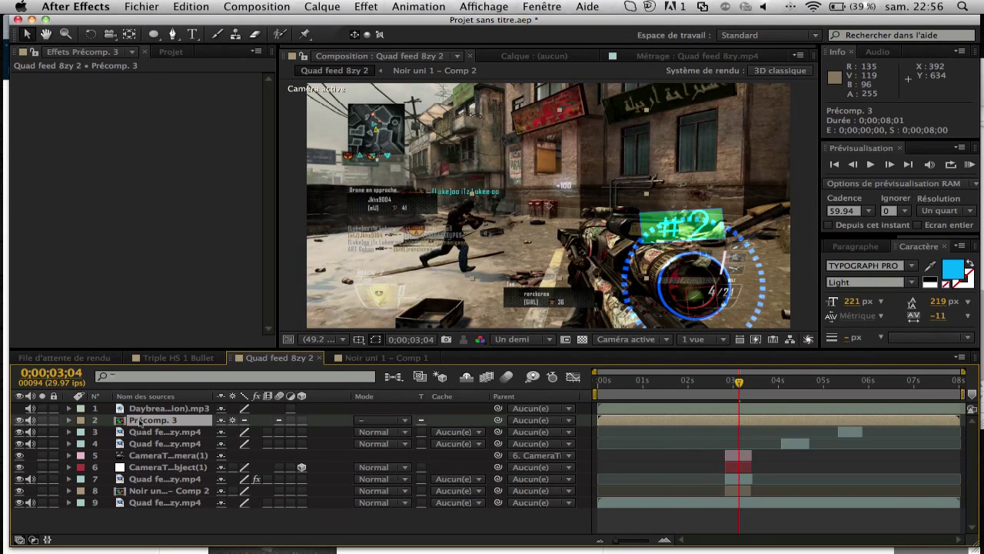
pyautogui.click(68, 422)
pyautogui.click(68, 422)
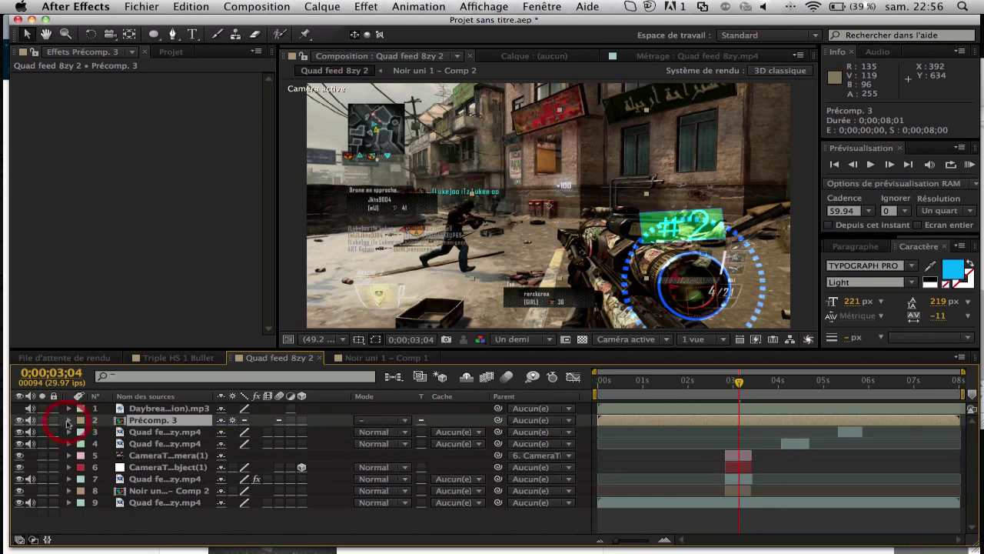
pyautogui.click(232, 420)
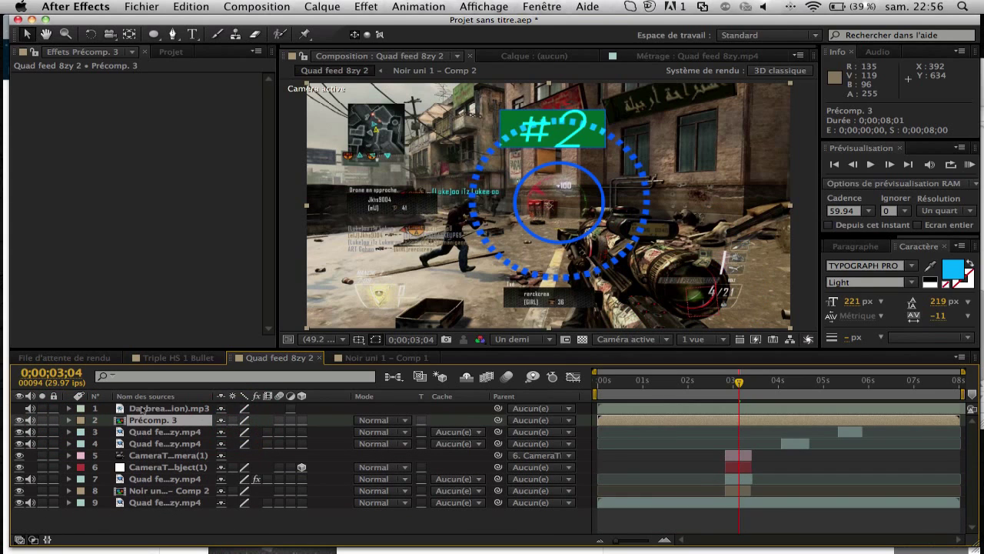
pyautogui.moveTo(146, 421); pyautogui.dragTo(152, 422)
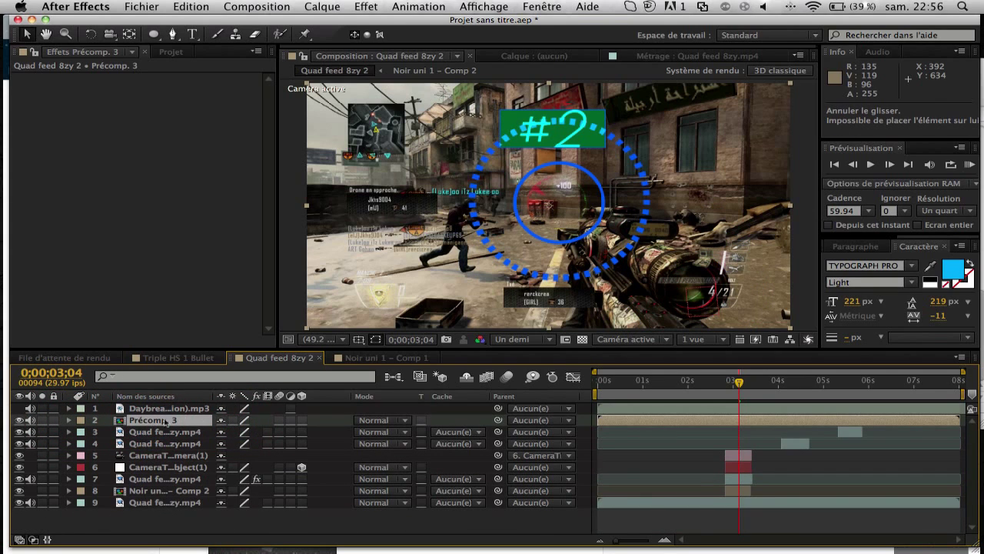
pyautogui.click(159, 424)
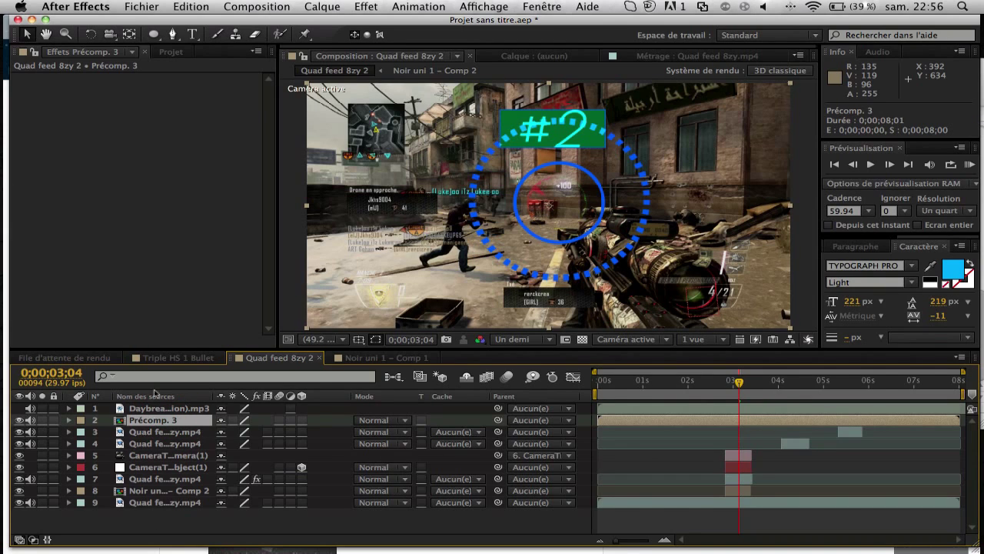
pyautogui.click(234, 421)
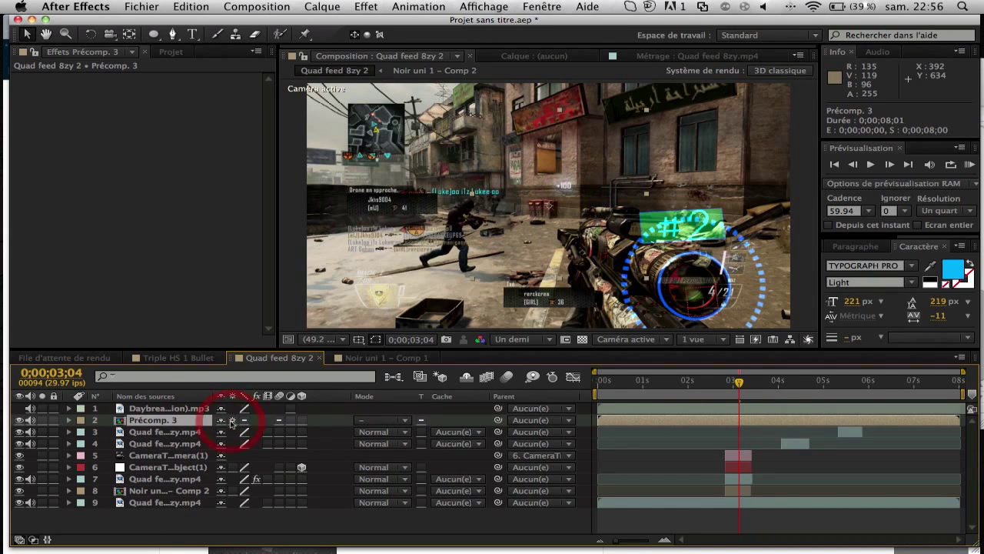
pyautogui.click(168, 420)
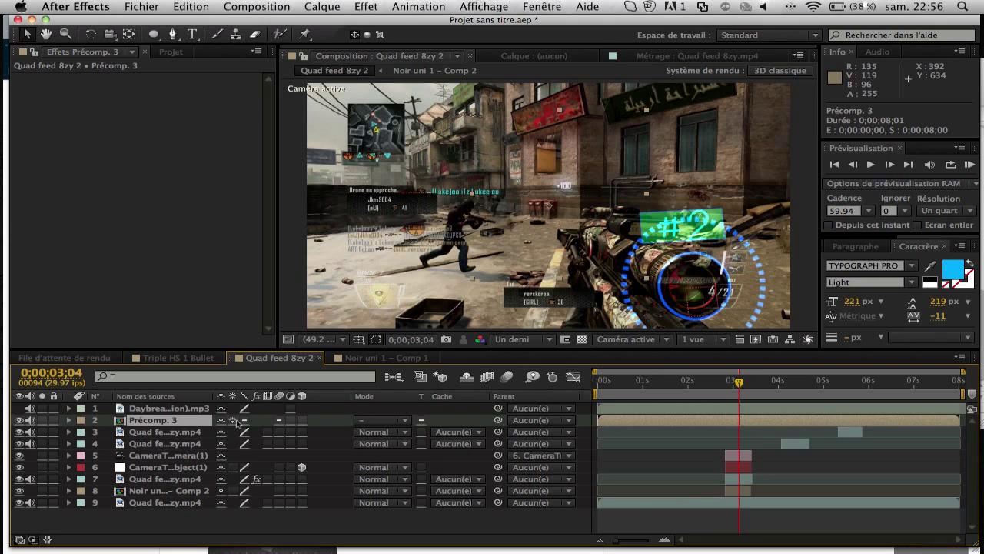
# Step: Open Précomp. 3, duplicate Calque de forme 1 and place the copy directly above Calque de forme 3
pyautogui.doubleClick(182, 421)
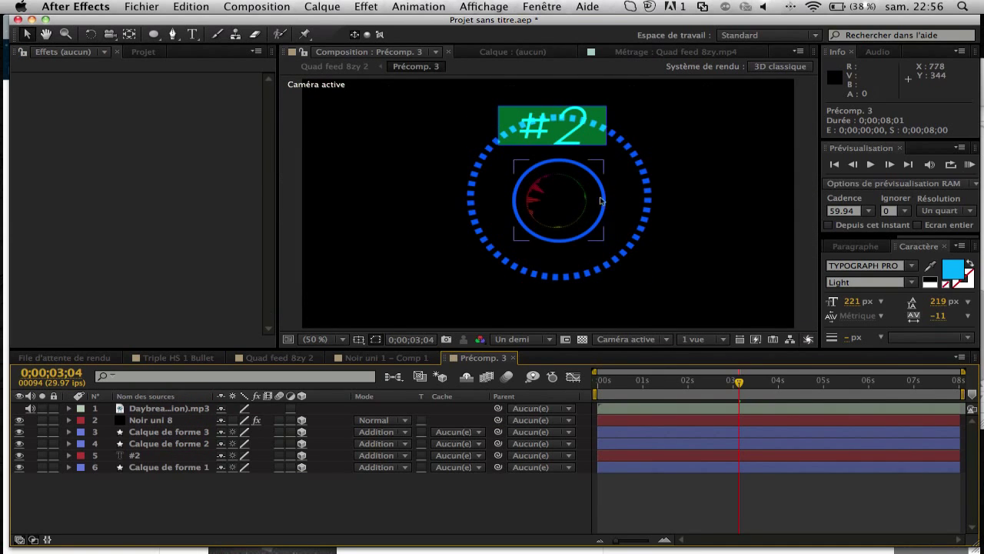
pyautogui.click(646, 163)
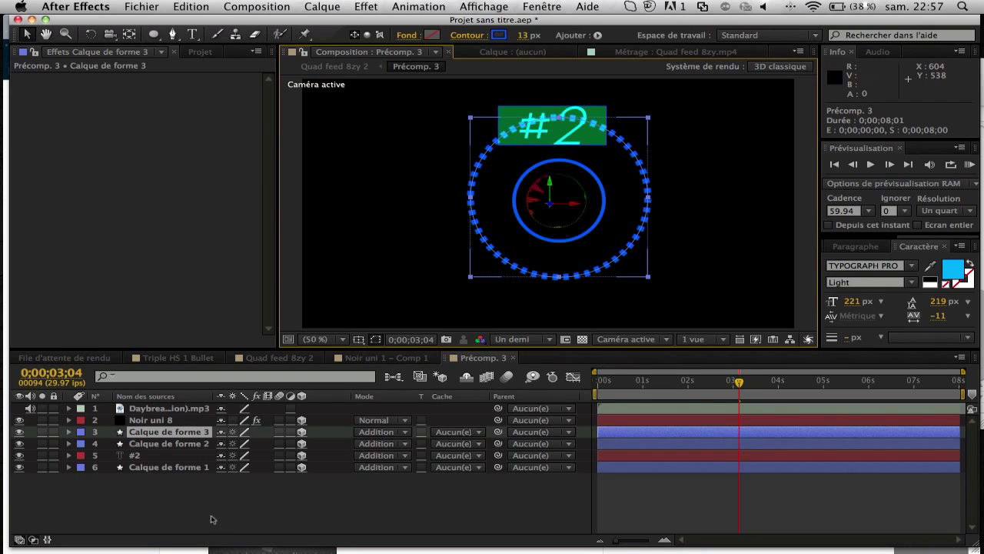
pyautogui.click(188, 488)
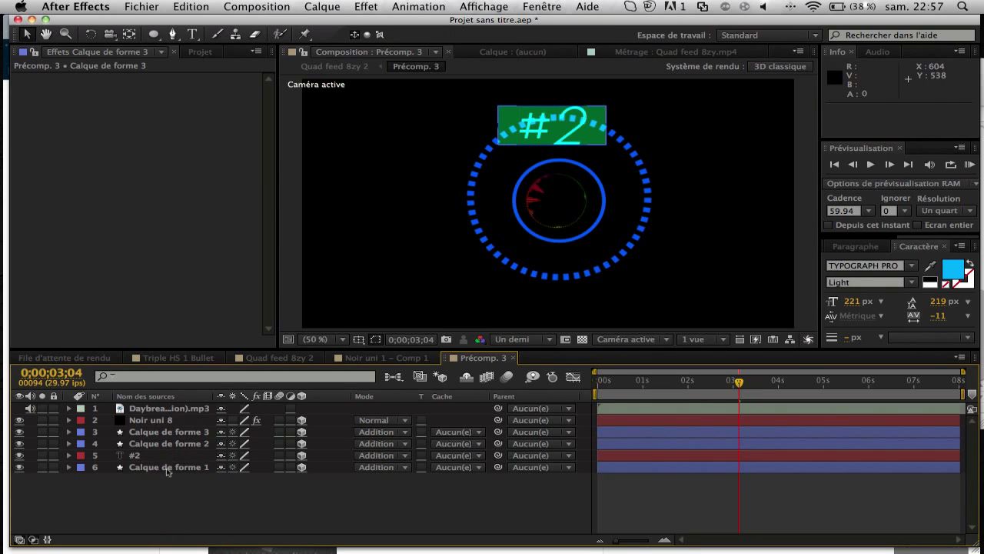
pyautogui.click(166, 468)
pyautogui.press('super+d')
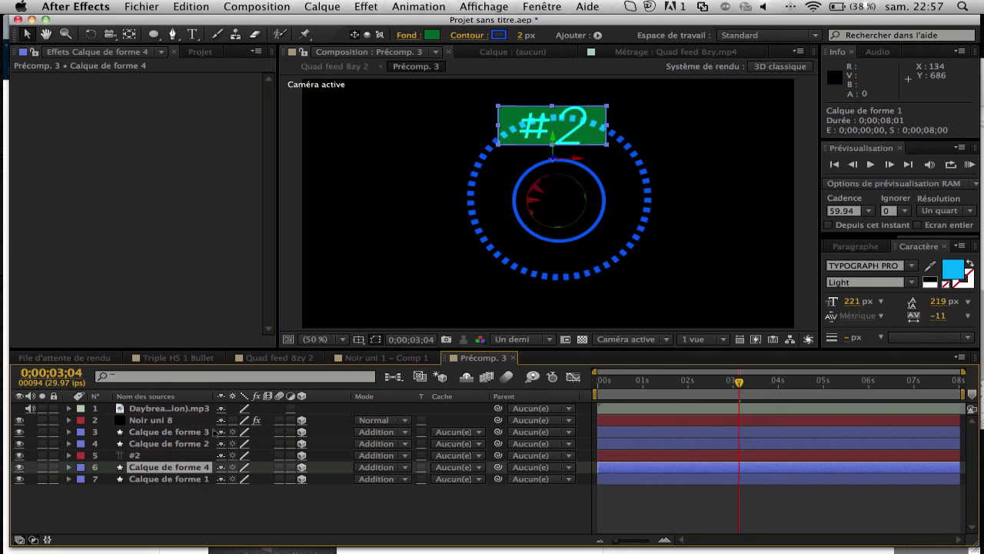
pyautogui.moveTo(173, 467); pyautogui.dragTo(173, 429)
# Step: Set the track matte of Calque de forme 3 to Alpha inversé Calque de forme 4
pyautogui.click(176, 446)
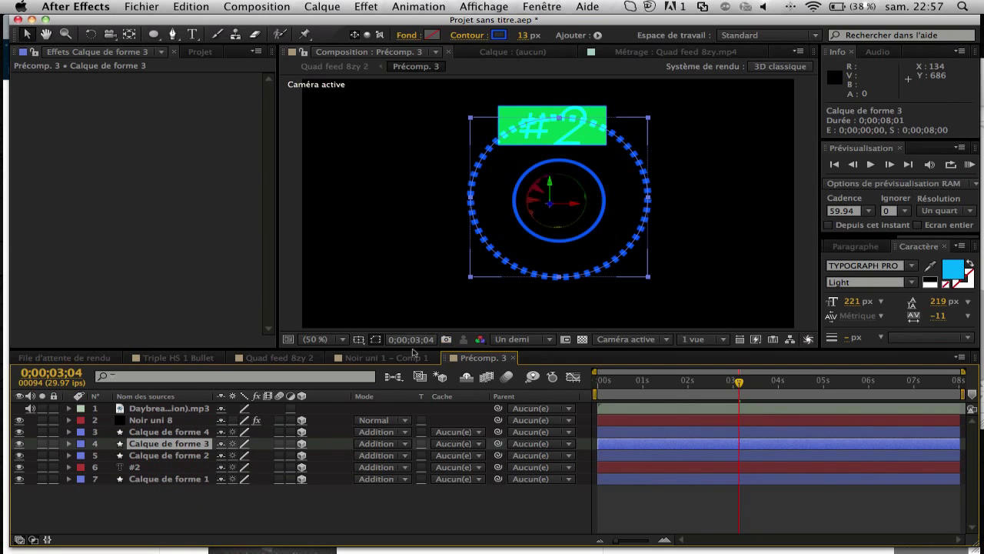
pyautogui.click(448, 439)
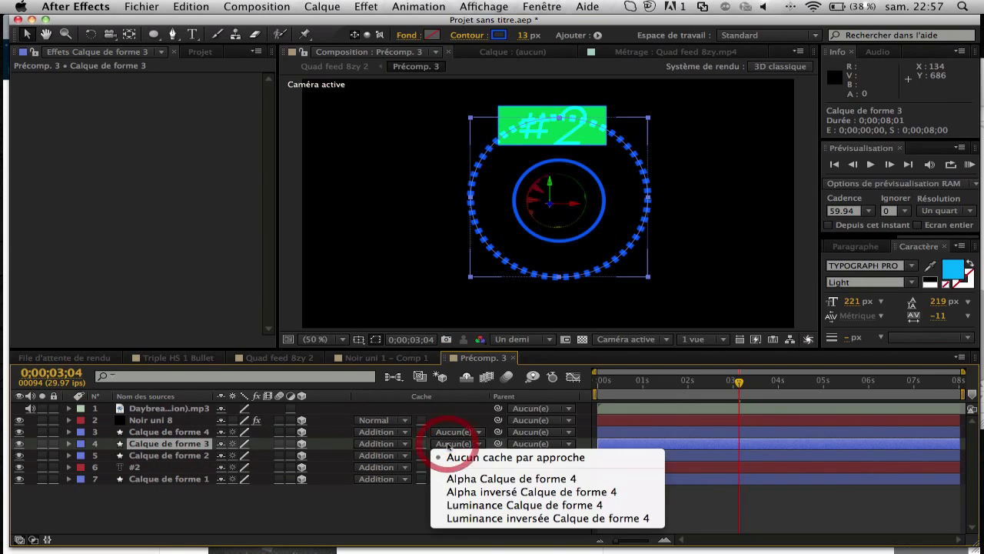
pyautogui.click(462, 489)
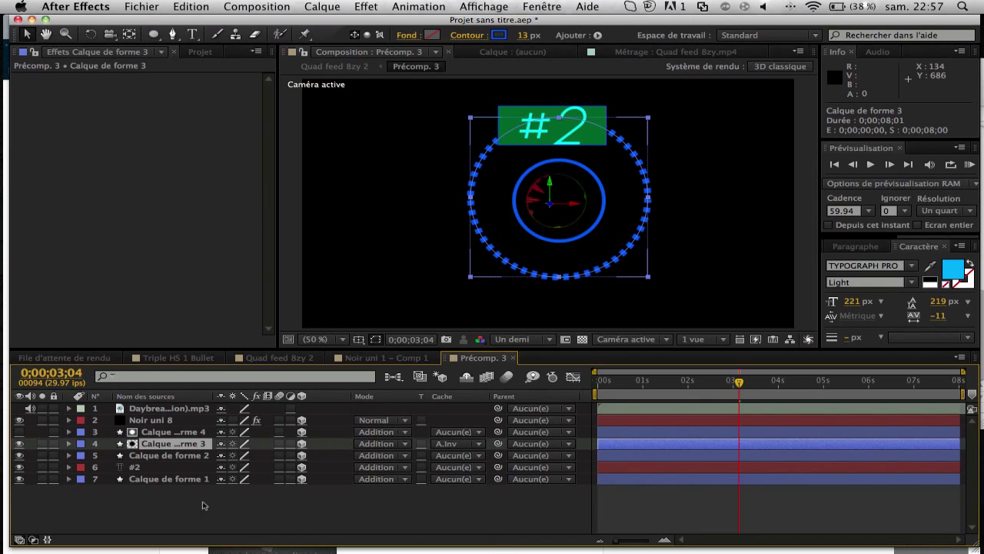
pyautogui.rightClick(465, 394)
pyautogui.moveTo(554, 439)
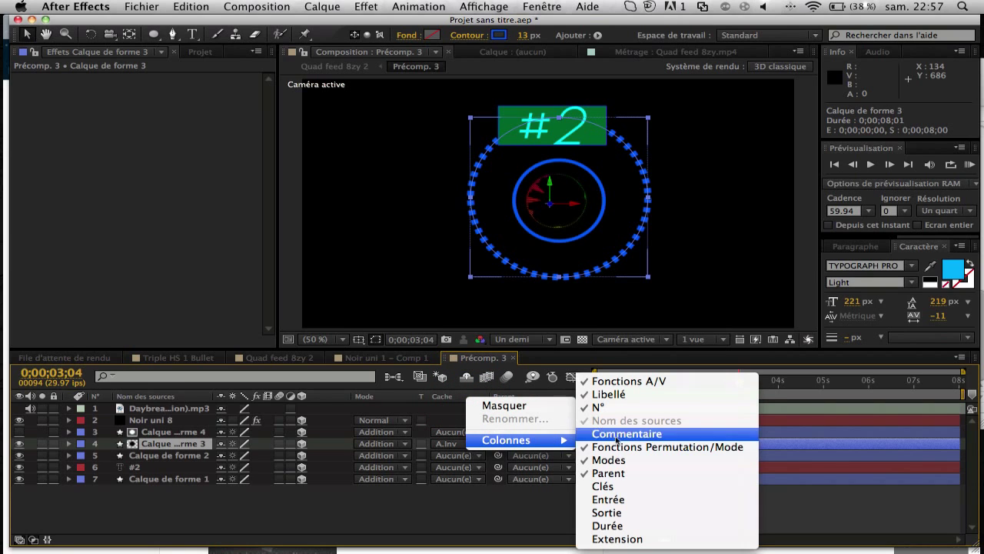
pyautogui.rightClick(766, 516)
pyautogui.click(350, 524)
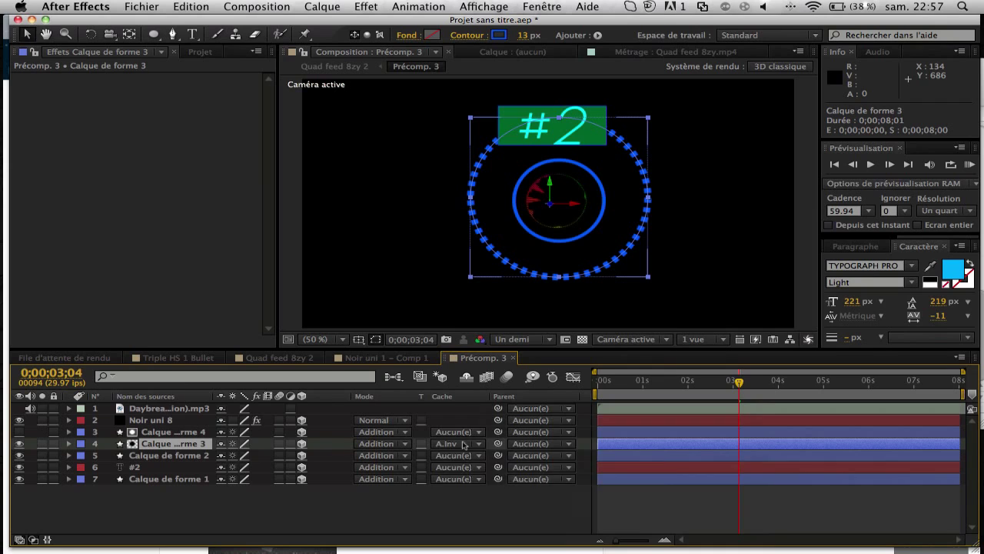
pyautogui.click(464, 444)
pyautogui.click(464, 443)
# Step: Switch the track matte of Calque de forme 3 to Alpha and back to Alpha inversé Calque de forme 4 to compare the result
pyautogui.click(166, 433)
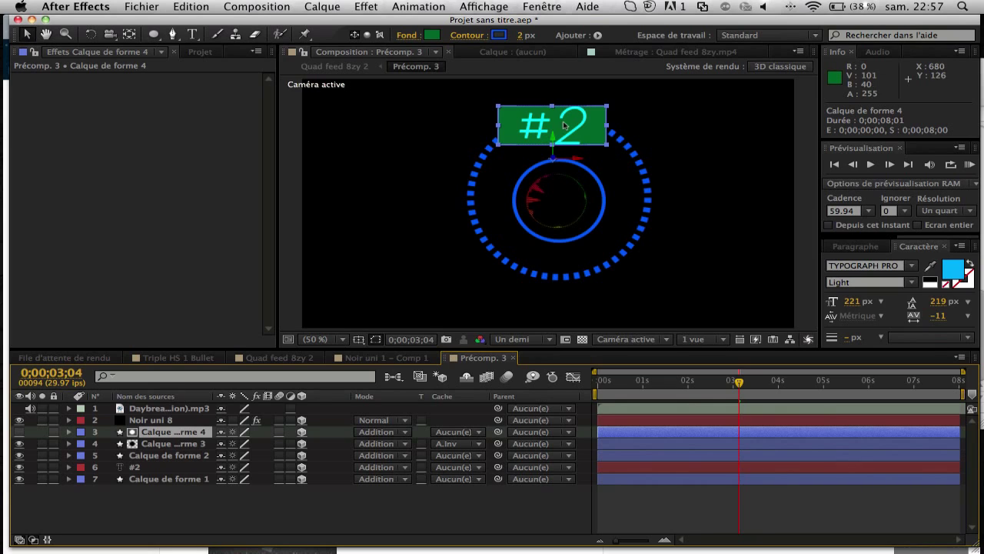
pyautogui.click(467, 444)
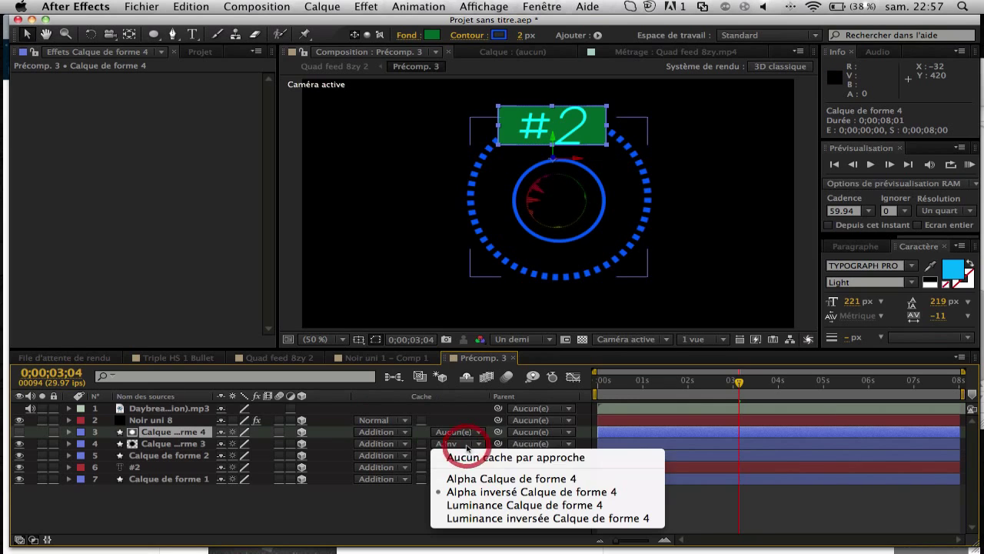
pyautogui.click(477, 478)
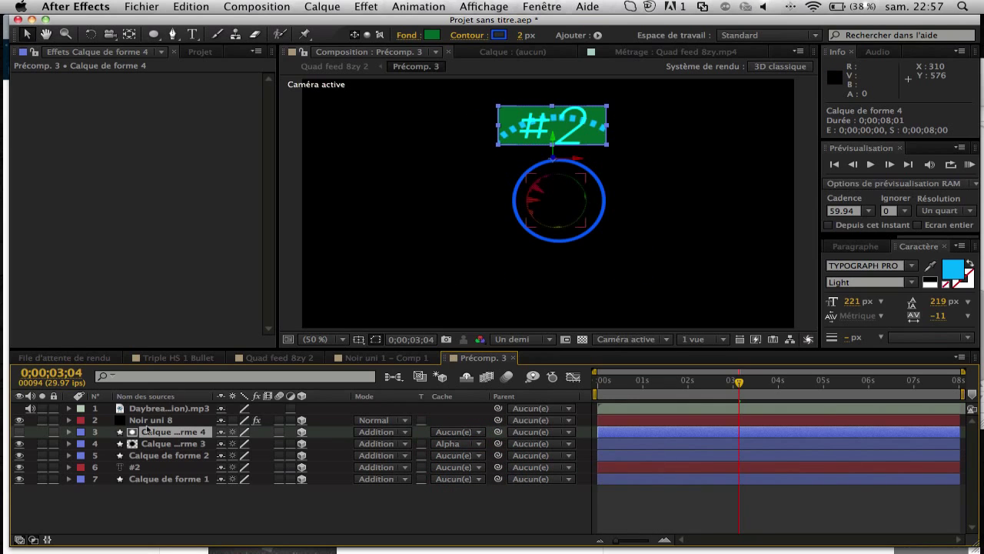
pyautogui.click(449, 446)
pyautogui.click(455, 490)
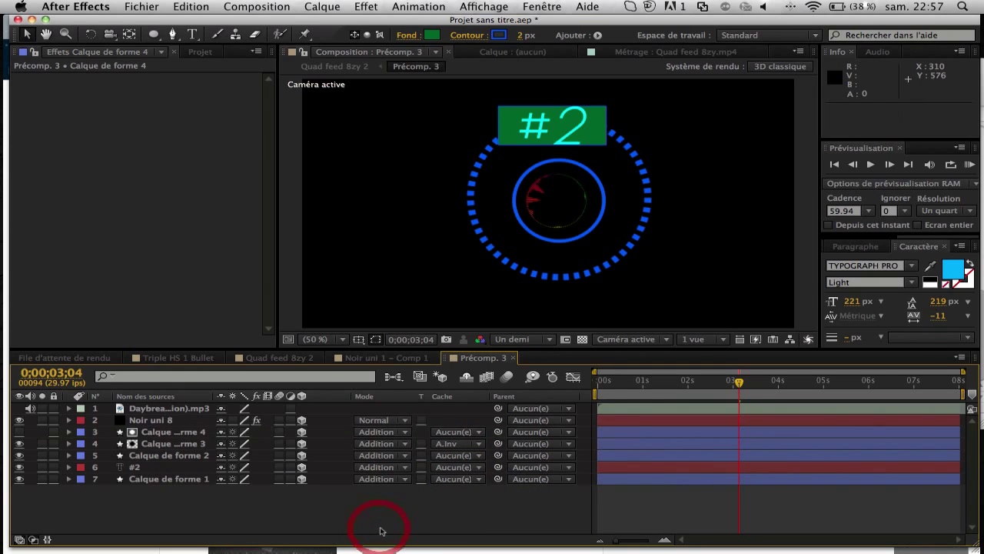
pyautogui.click(380, 530)
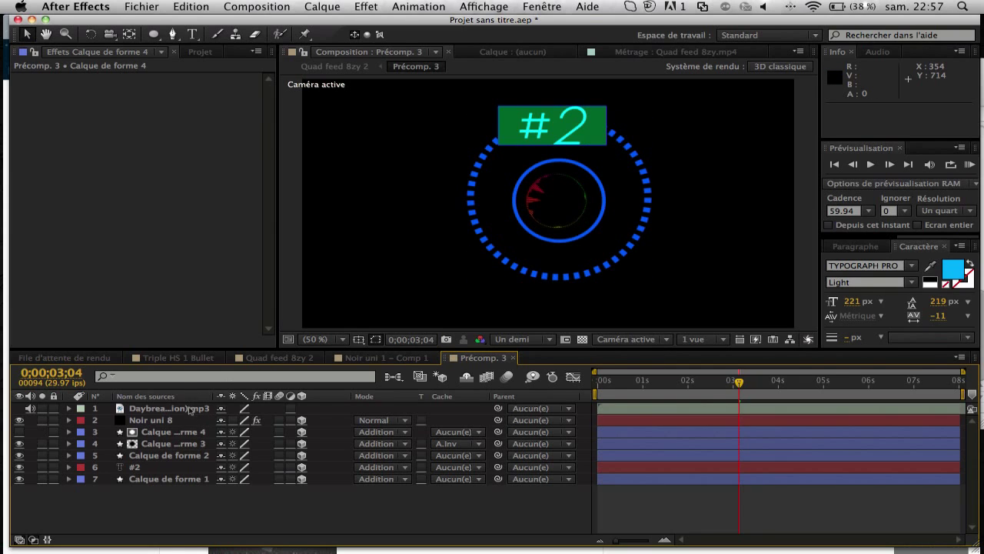
# Step: Apply Trapcode Shine to Calque de forme 3 and set its Transfer Mode to Add
pyautogui.click(176, 444)
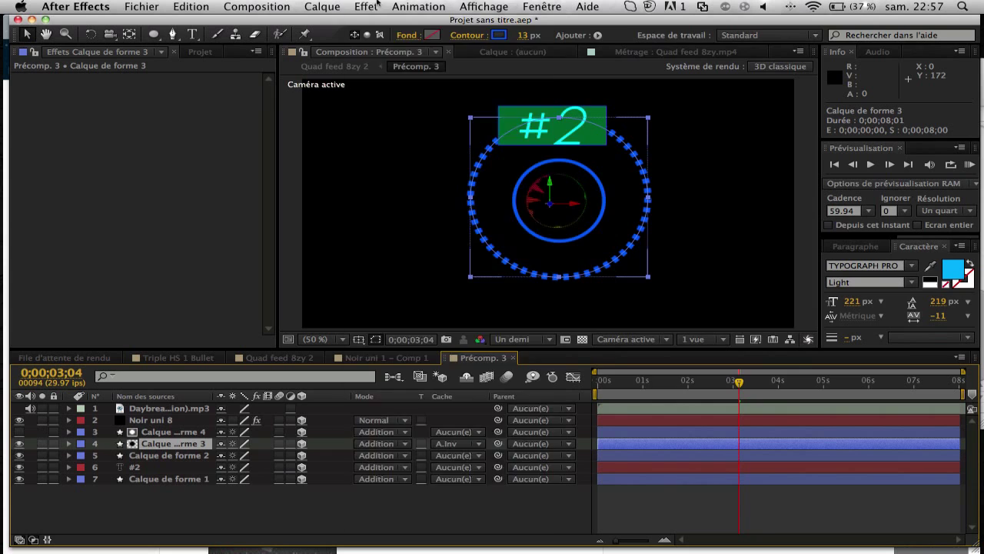
pyautogui.click(376, 6)
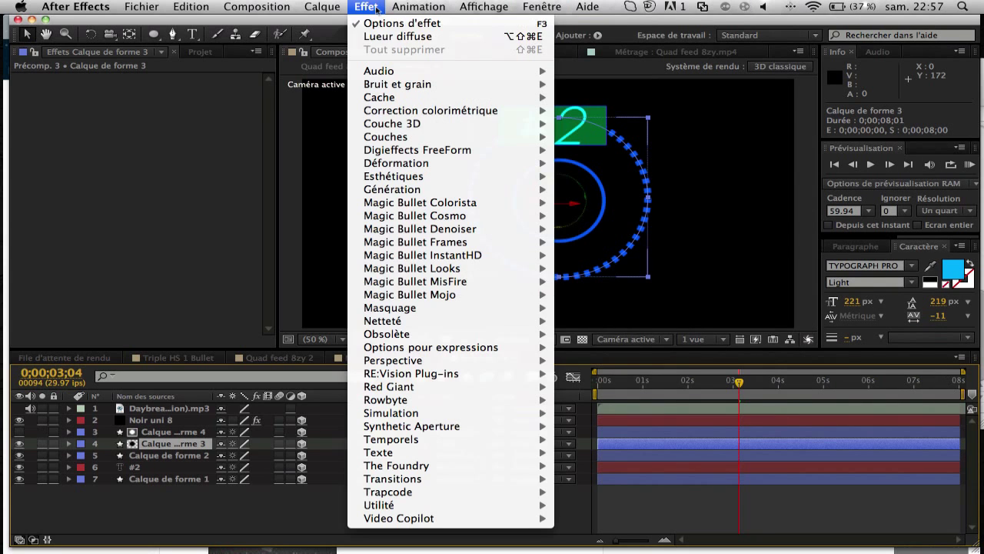
pyautogui.moveTo(459, 492)
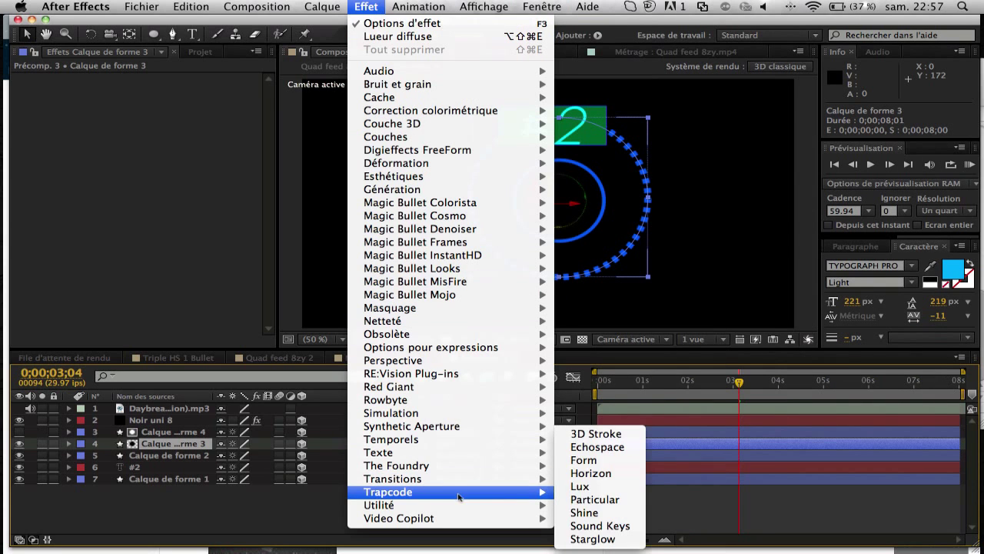
pyautogui.click(586, 512)
pyautogui.click(227, 185)
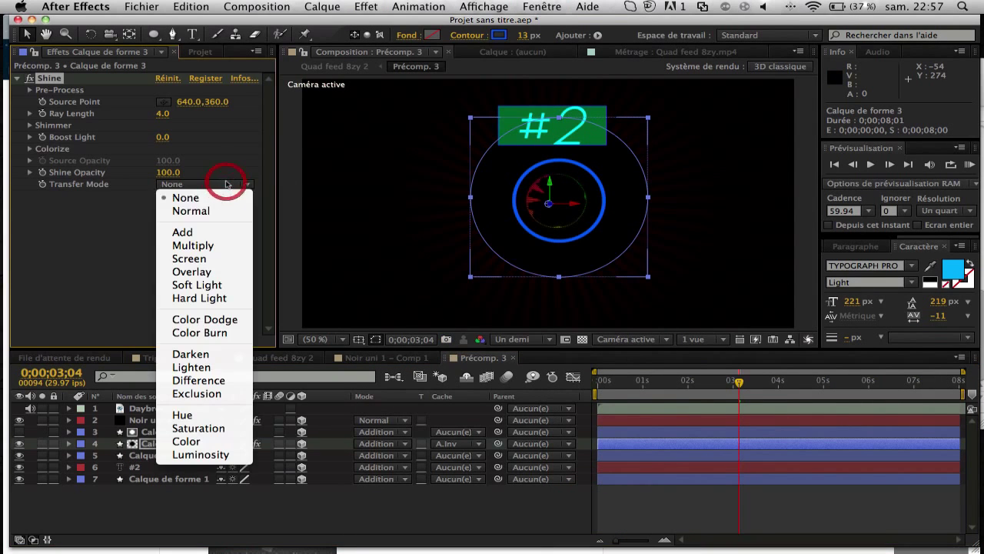
pyautogui.click(219, 232)
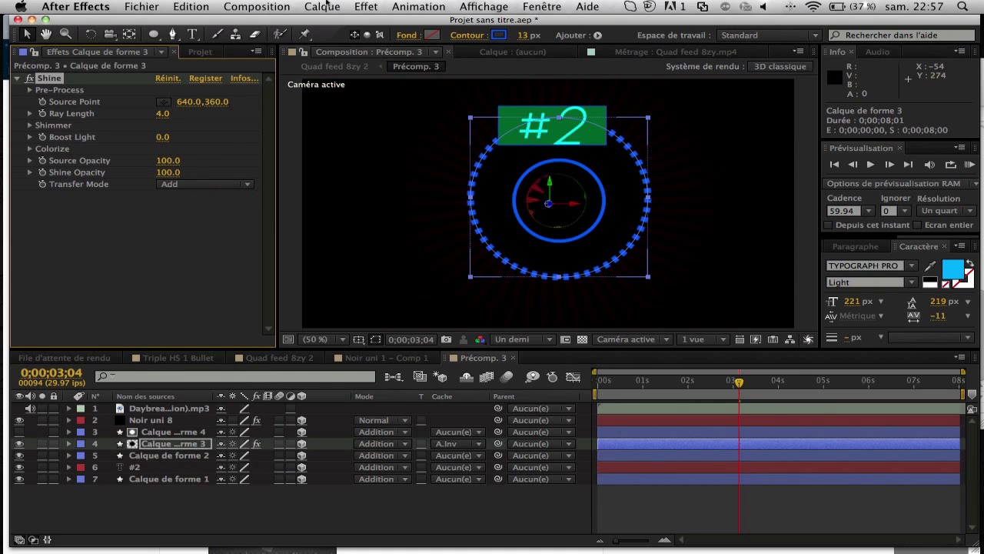
# Step: Add the Lueur diffuse effect to Calque de forme 3 below Shine
pyautogui.click(365, 6)
pyautogui.moveTo(441, 184)
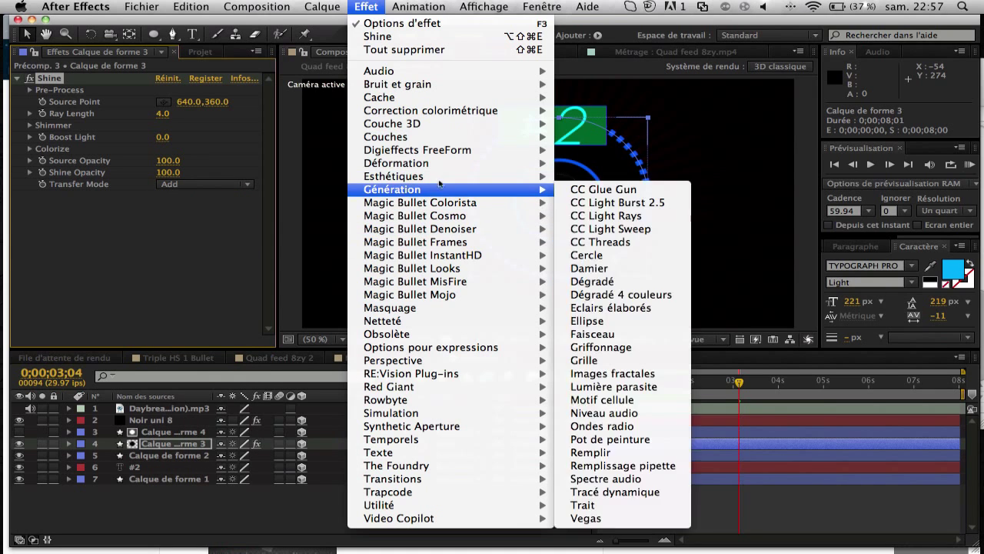
pyautogui.click(613, 402)
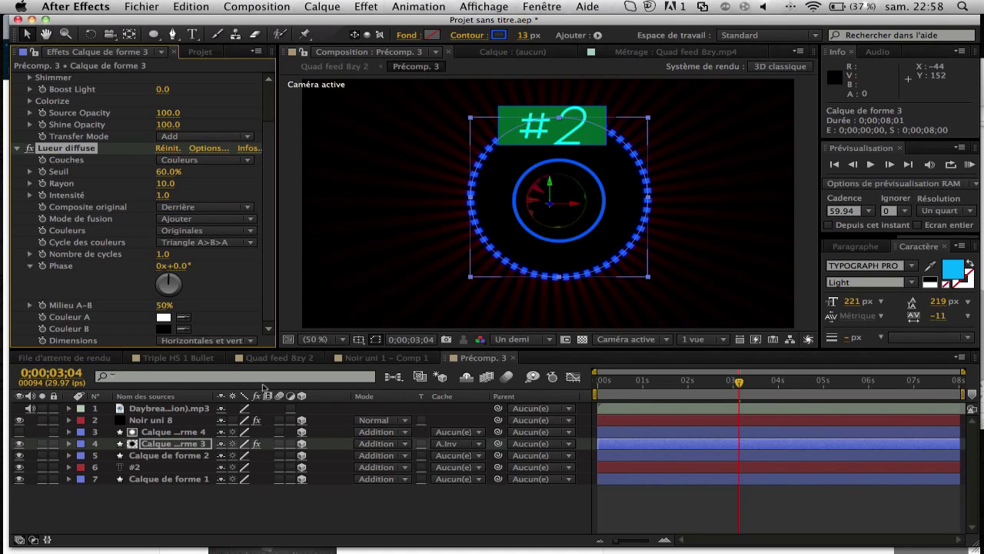
# Step: Return to the Quad feed 8zy 2 composition and check the graphics over the footage between 0;00;02;26 and 0;00;04;02
pyautogui.click(247, 359)
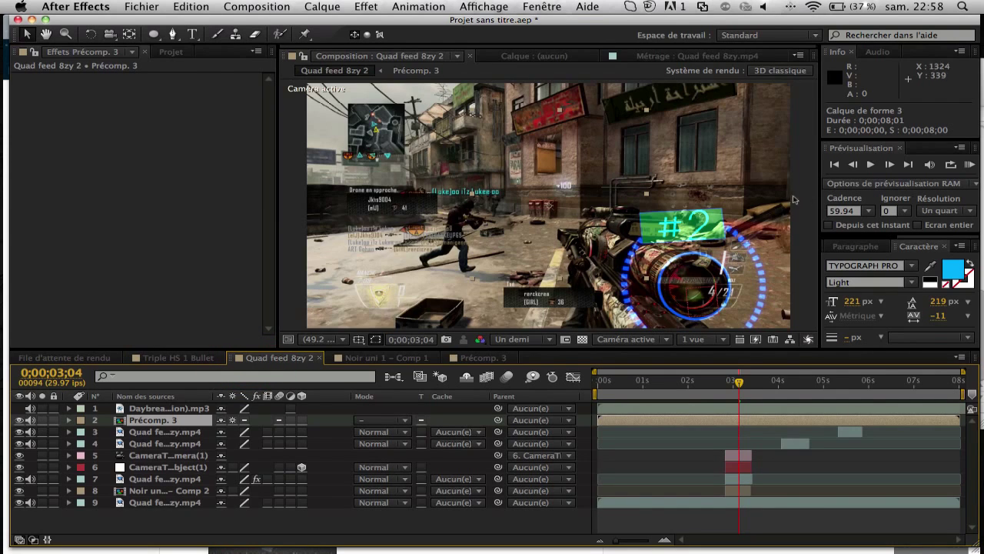
pyautogui.scroll(-2, 661, 211)
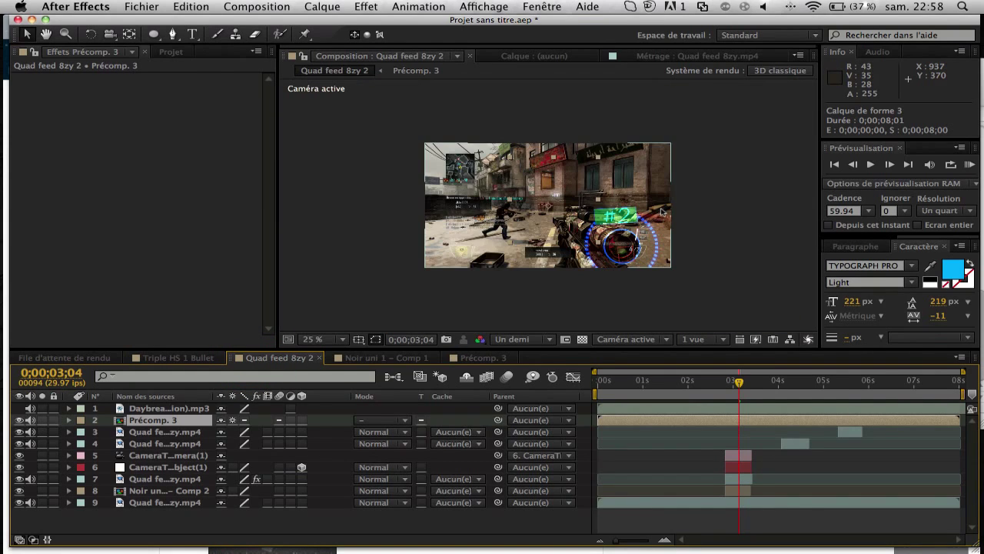
pyautogui.scroll(2, 661, 211)
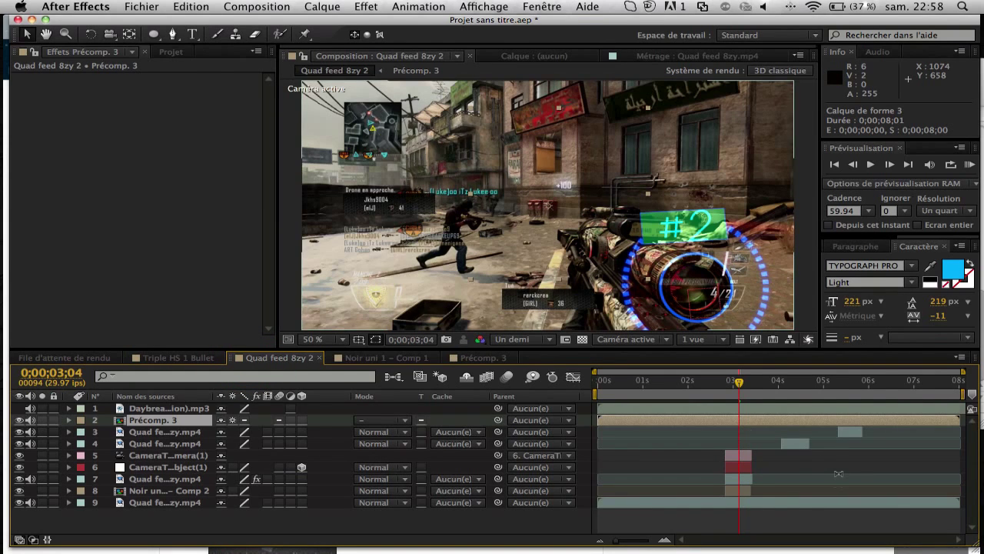
pyautogui.moveTo(738, 382); pyautogui.dragTo(727, 382)
pyautogui.press('KP_0')
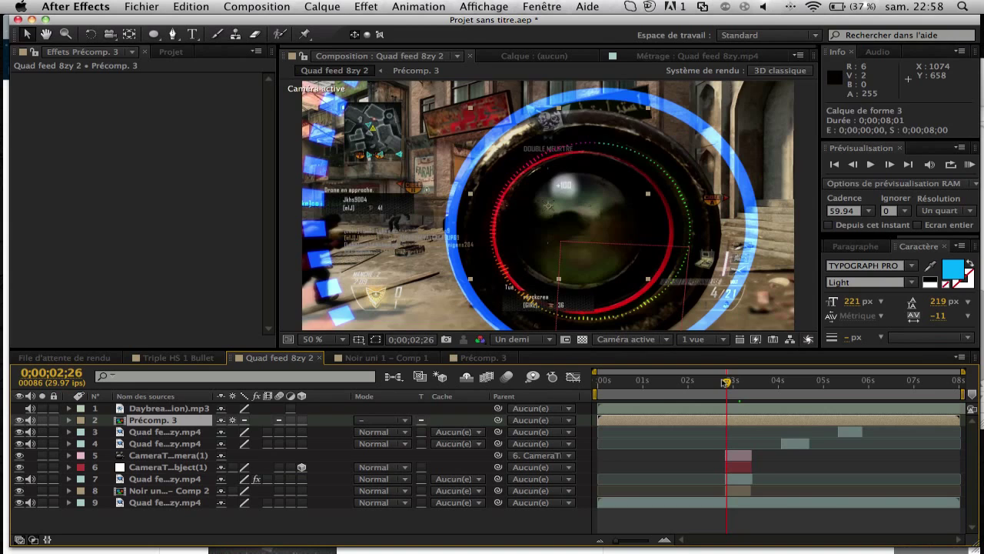
pyautogui.click(723, 383)
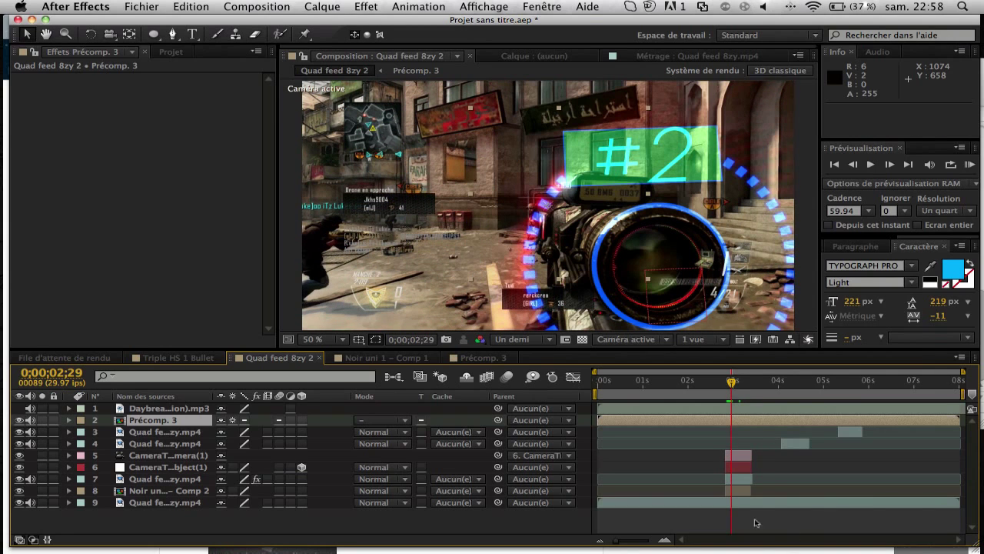
pyautogui.click(793, 487)
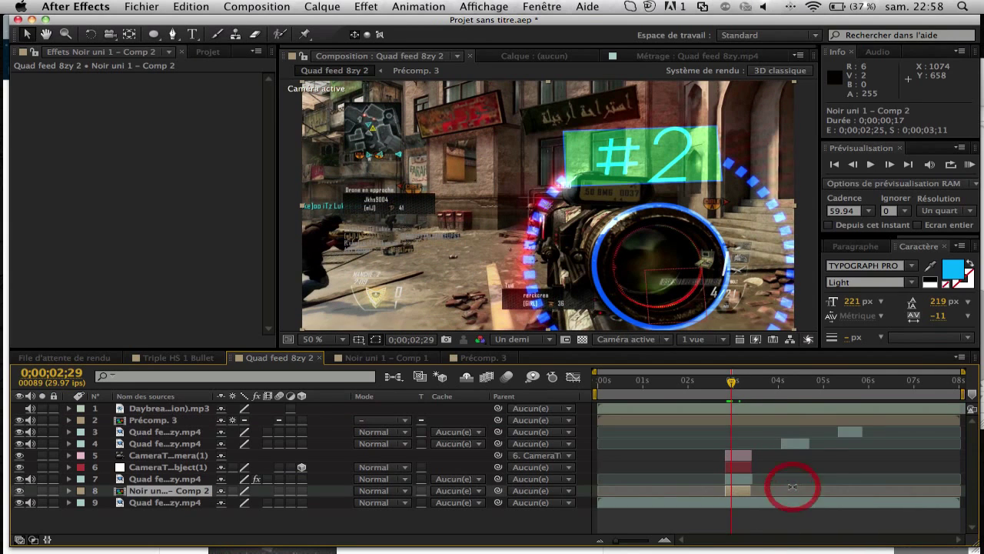
pyautogui.moveTo(790, 382); pyautogui.dragTo(780, 388)
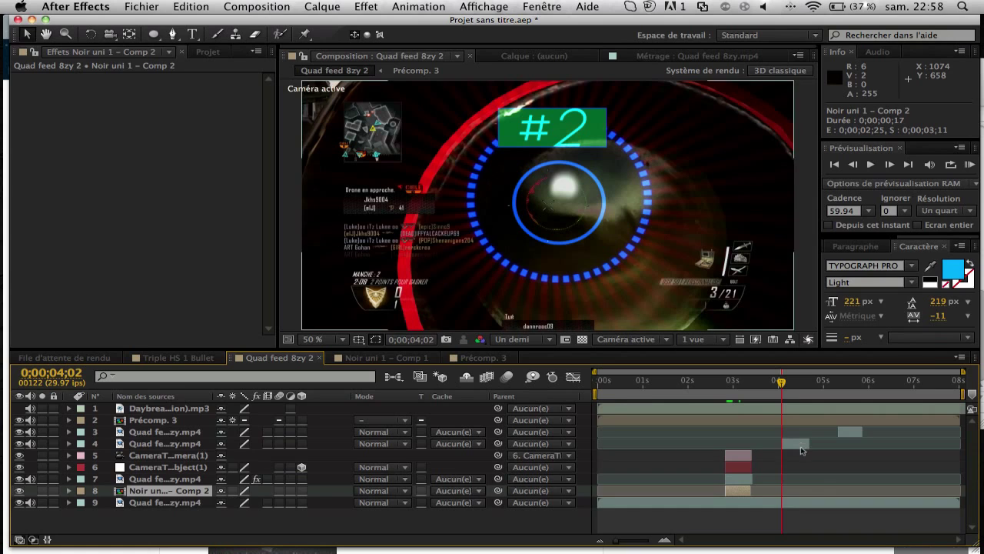
pyautogui.click(800, 444)
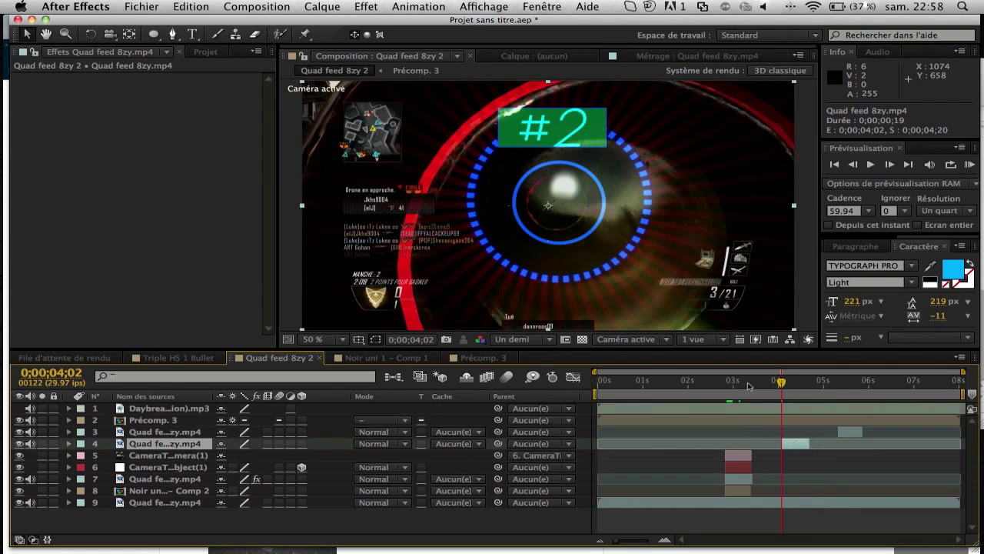
# Step: Split Précomp. 3 at 0;00;03;12 and 0;00;02;25 and delete the outer parts, keeping only the section over the tracked clip
pyautogui.moveTo(748, 384); pyautogui.dragTo(751, 386)
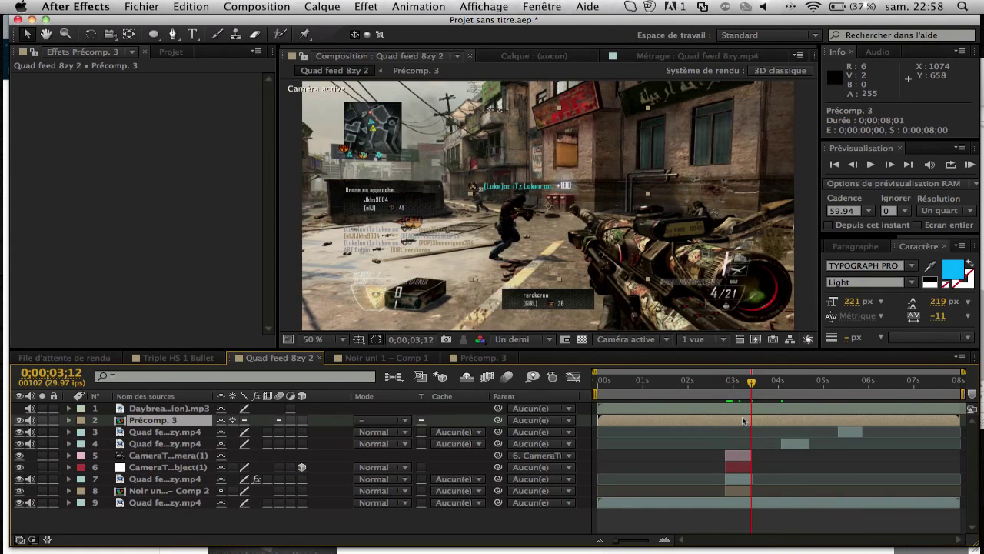
pyautogui.press('F2')
pyautogui.click(726, 382)
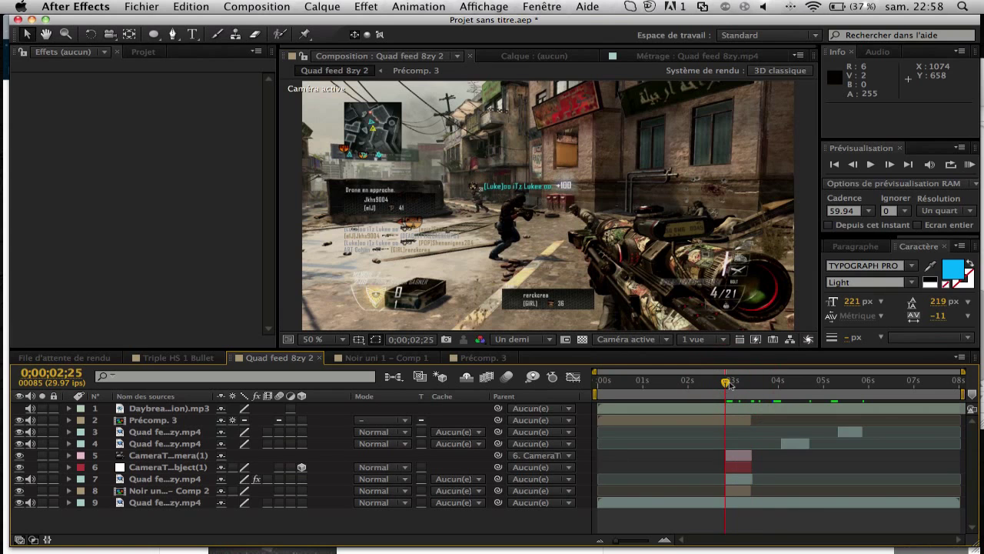
pyautogui.click(724, 408)
pyautogui.click(721, 418)
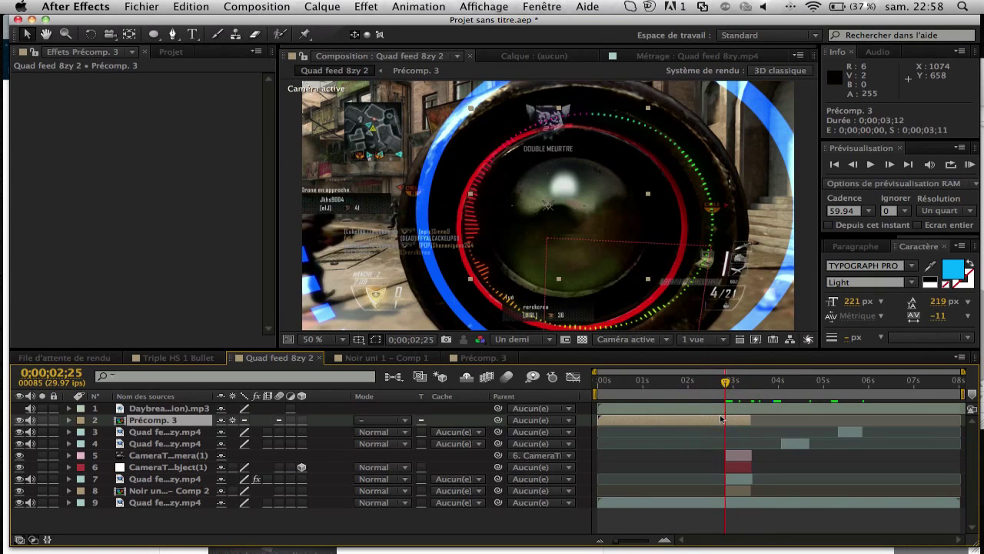
pyautogui.press('super+shift+d')
pyautogui.click(721, 433)
pyautogui.press('Delete')
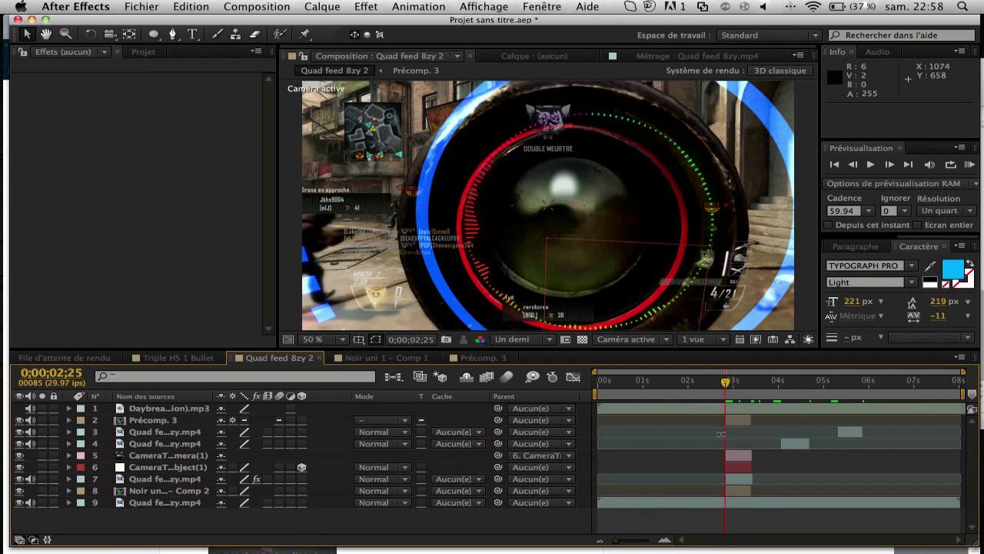
# Step: Keyframe the opacity of Précomp. 3 from 100% at 0;00;02;25 to 0% at 0;00;03;11
pyautogui.click(736, 420)
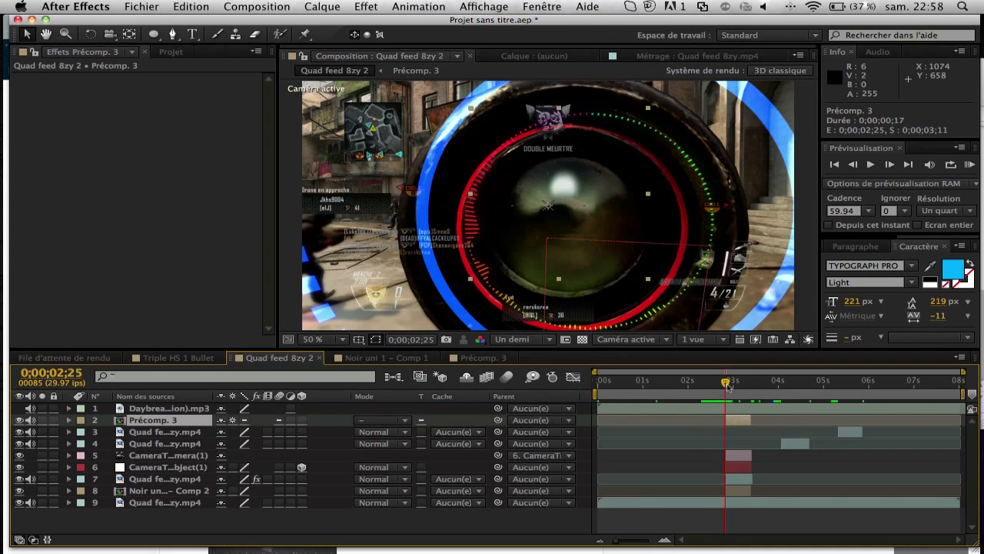
pyautogui.press('t')
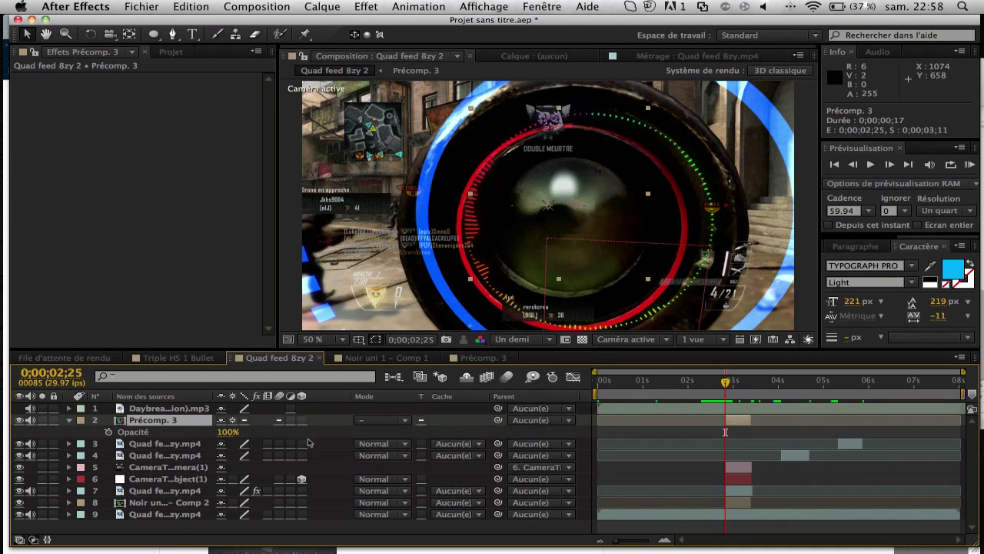
pyautogui.click(109, 433)
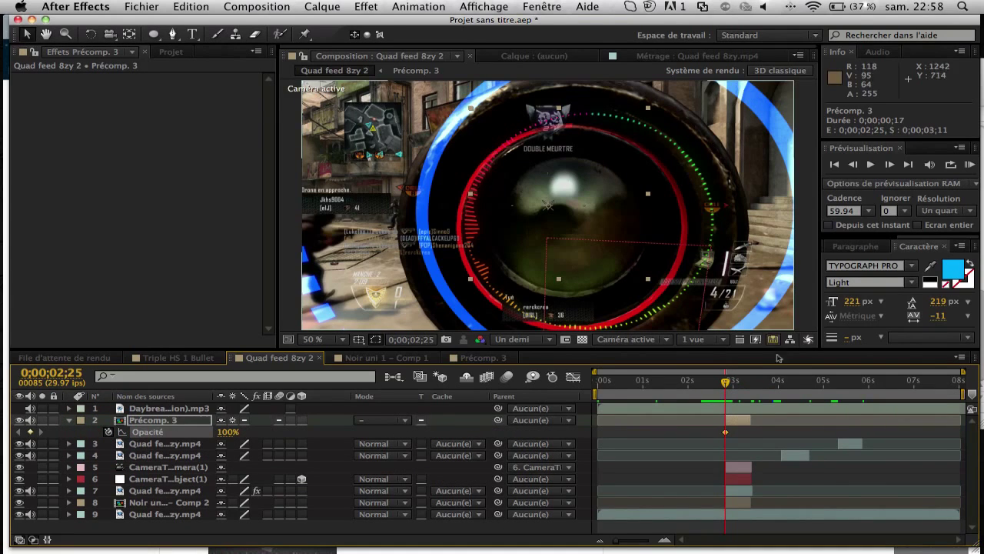
pyautogui.moveTo(725, 382); pyautogui.dragTo(749, 382)
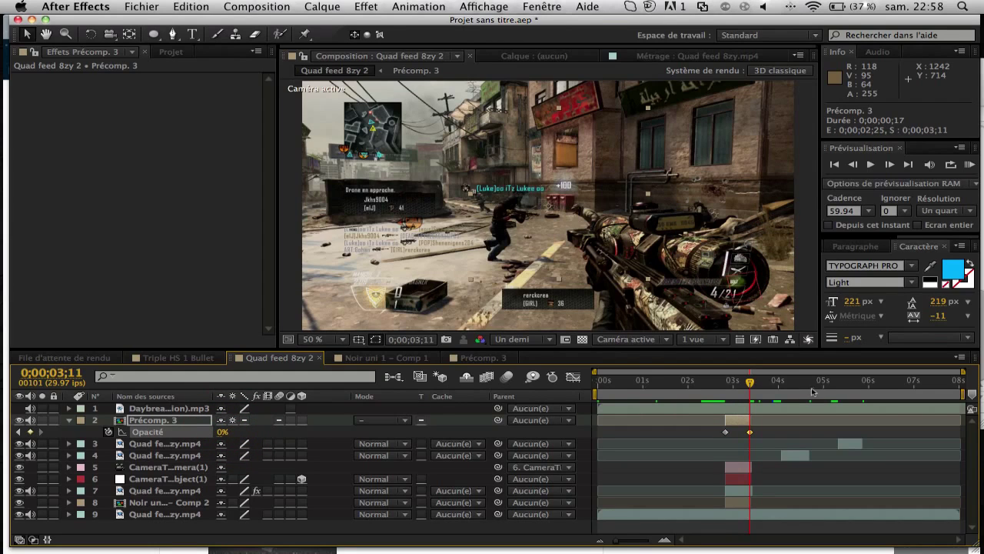
# Step: Play back the composition from just before 0;00;02;25 to review the fade-out of the scope graphics
pyautogui.moveTo(740, 384); pyautogui.dragTo(717, 382)
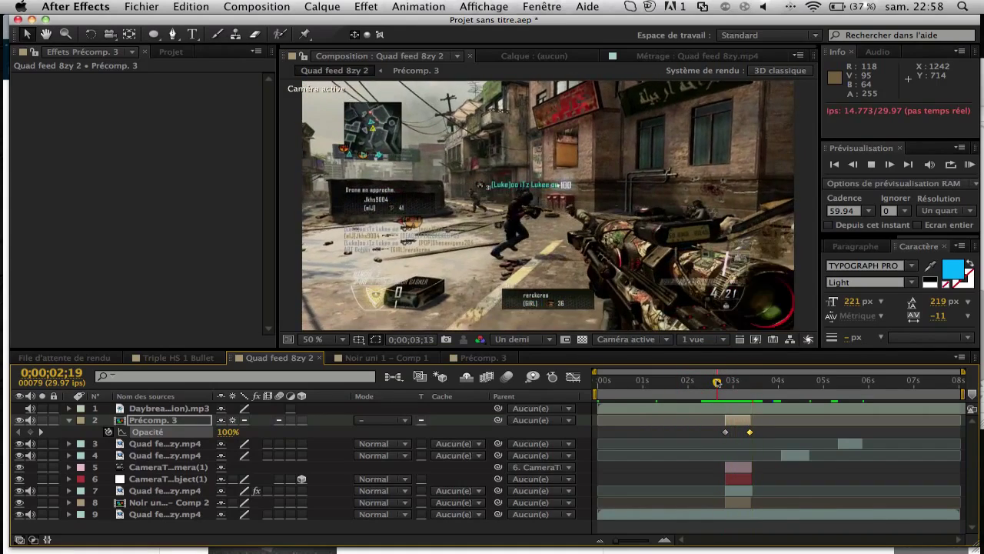
pyautogui.click(717, 382)
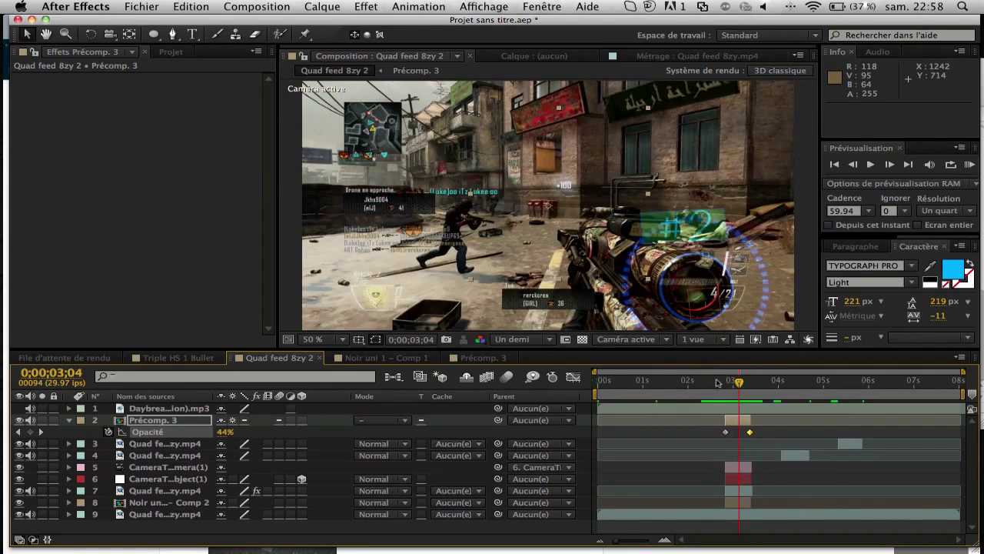
pyautogui.click(780, 454)
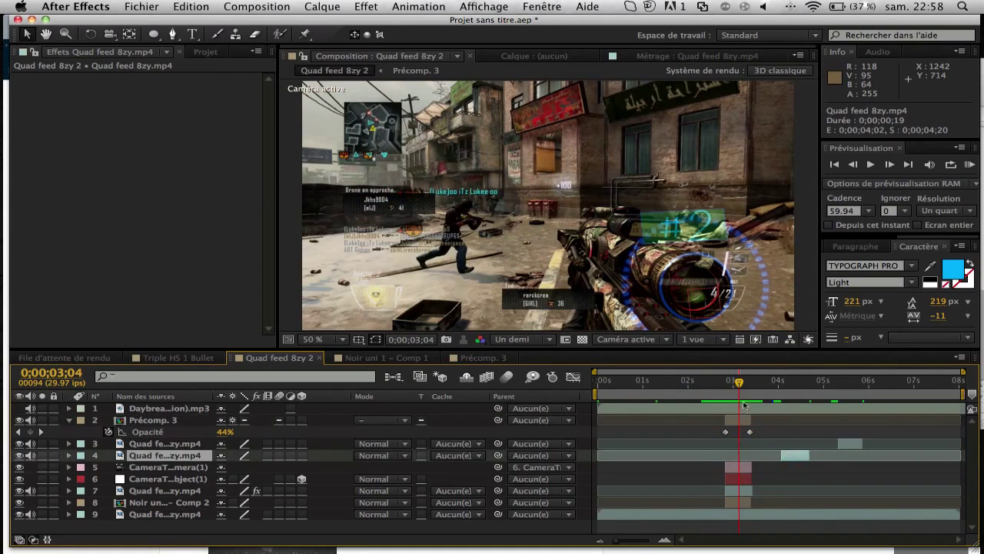
pyautogui.moveTo(740, 384)
pyautogui.mouseDown()
pyautogui.moveTo(756, 383)
pyautogui.moveTo(725, 381)
pyautogui.mouseUp()
pyautogui.press('space')
pyautogui.press('space')
pyautogui.press('space')
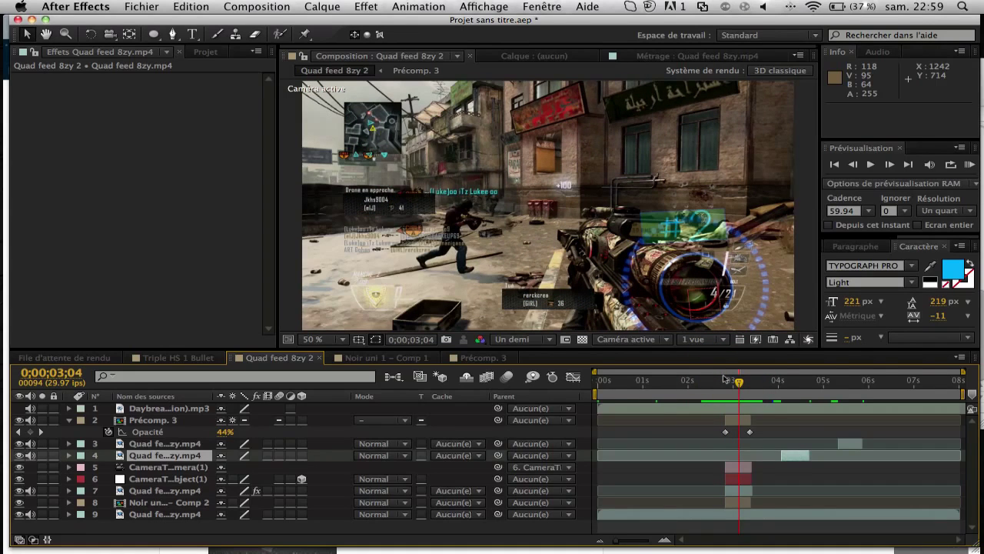
pyautogui.click(720, 378)
pyautogui.press('space')
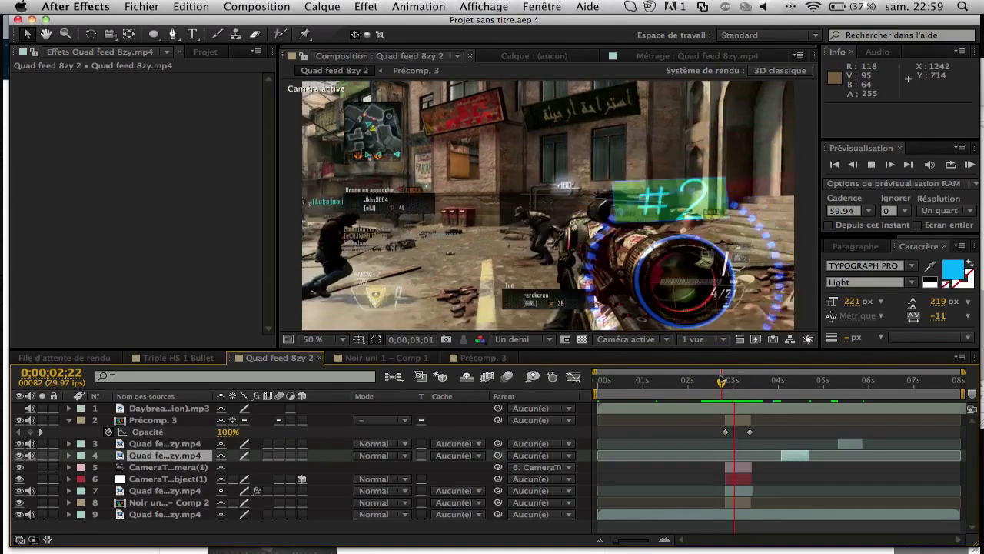
# Step: Stop the playback and inspect the faded scope graphics at 0;00;02;28
pyautogui.click(725, 382)
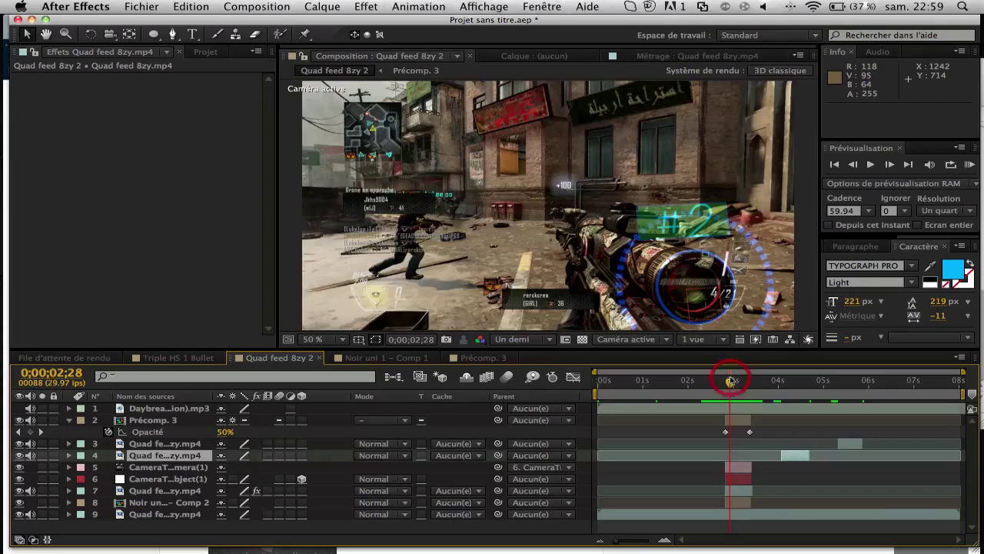
# Step: Switch to Chrome, look through the tutorial uploads in the channel's YouTube activity feed, and return to the After Effects project
pyautogui.press('F3')
pyautogui.click(198, 163)
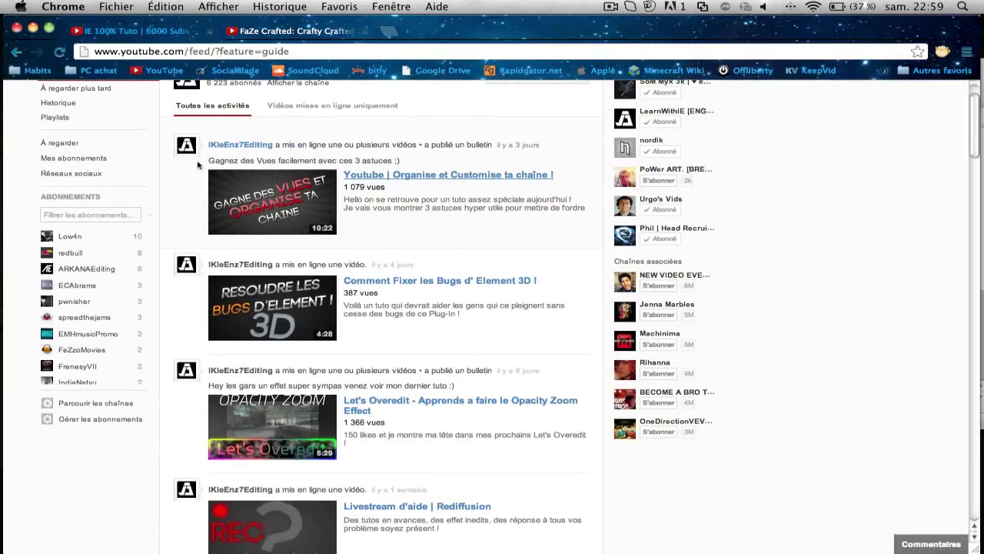
pyautogui.scroll(-3, 276, 178)
pyautogui.scroll(-5, 276, 178)
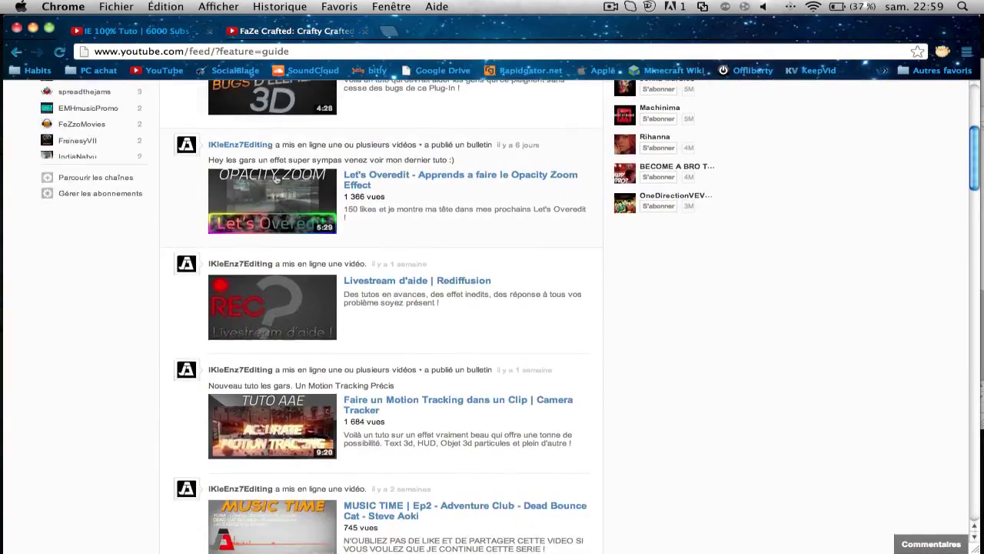
pyautogui.scroll(7, 106, 267)
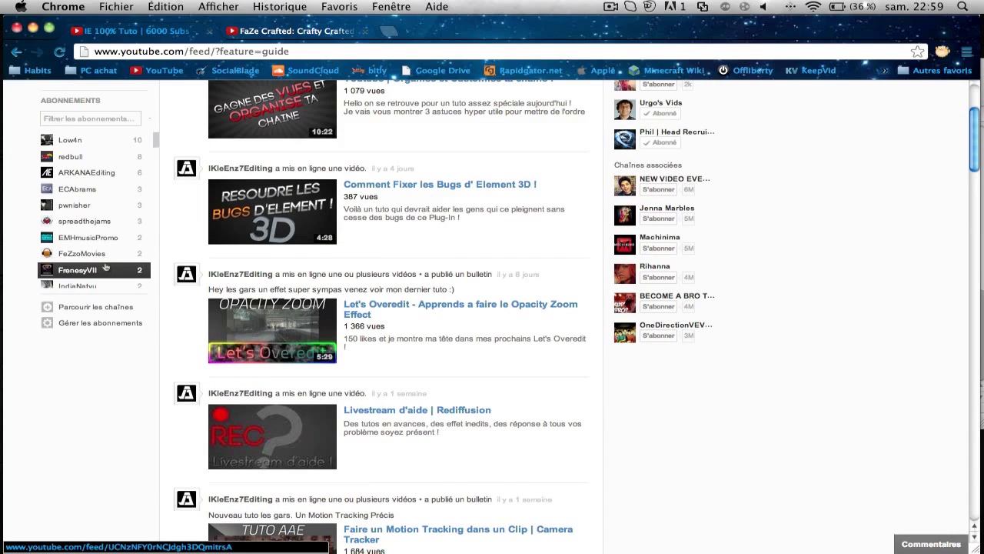
pyautogui.scroll(4, 173, 190)
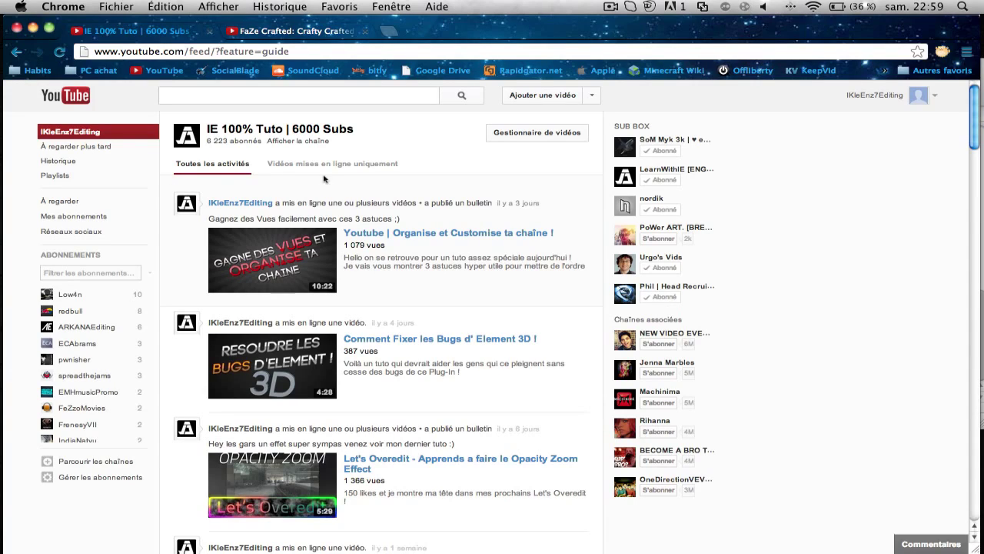
pyautogui.press('F3')
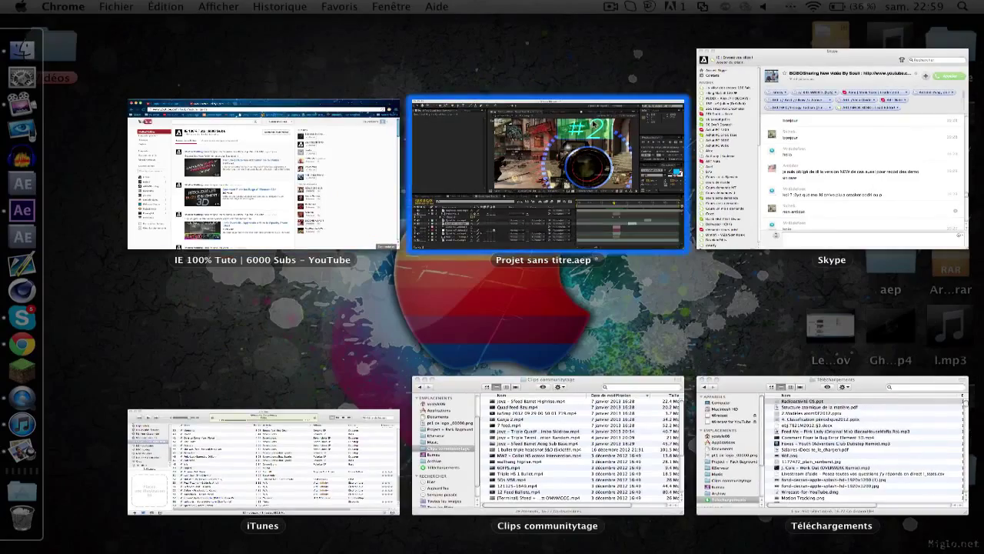
pyautogui.click(592, 123)
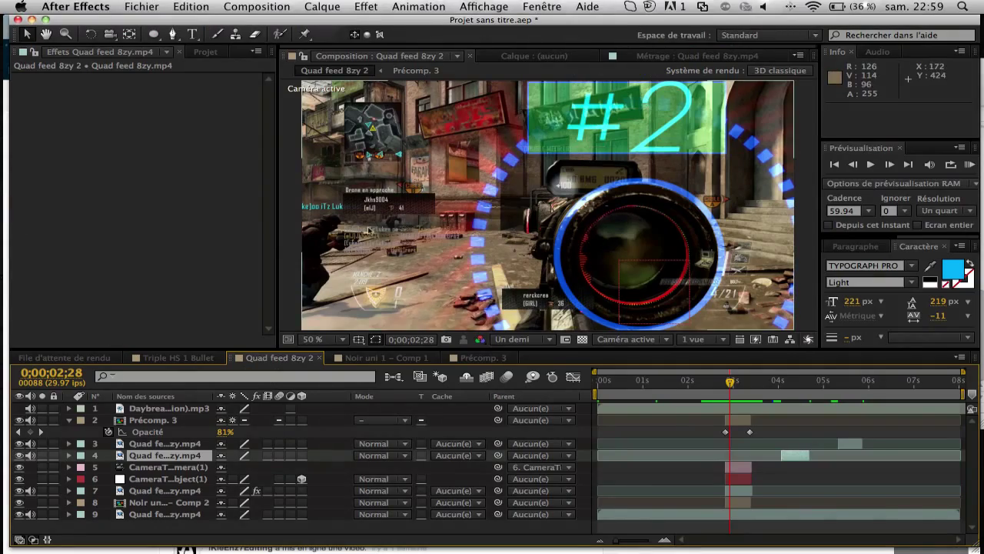